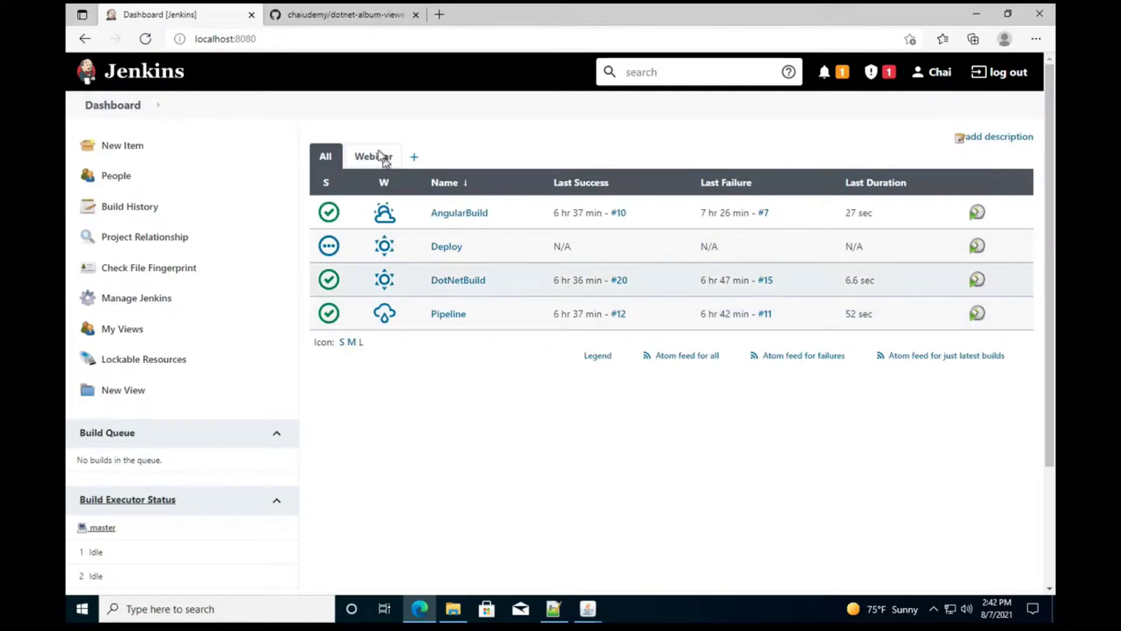
Step: Examine the Webinar view in Jenkins and the dotnet-album-viewer repository's src and AlbumViewerAngularSimple folders on GitHub, returning to Jenkins
left_click(384, 164)
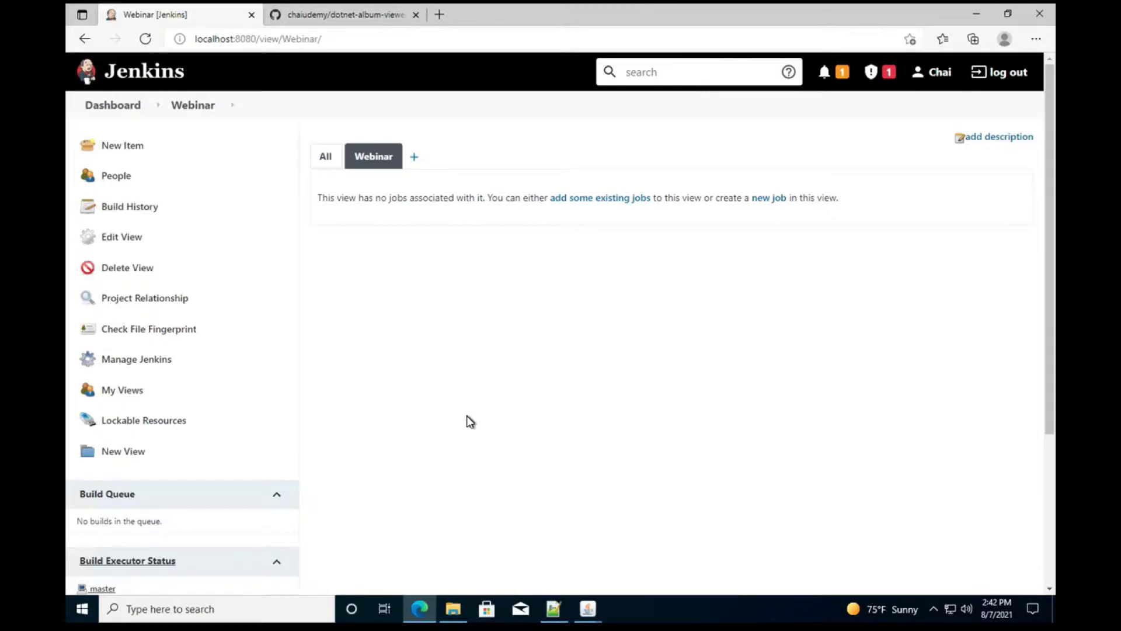
left_click(352, 17)
scroll(358, 138, "up", 3)
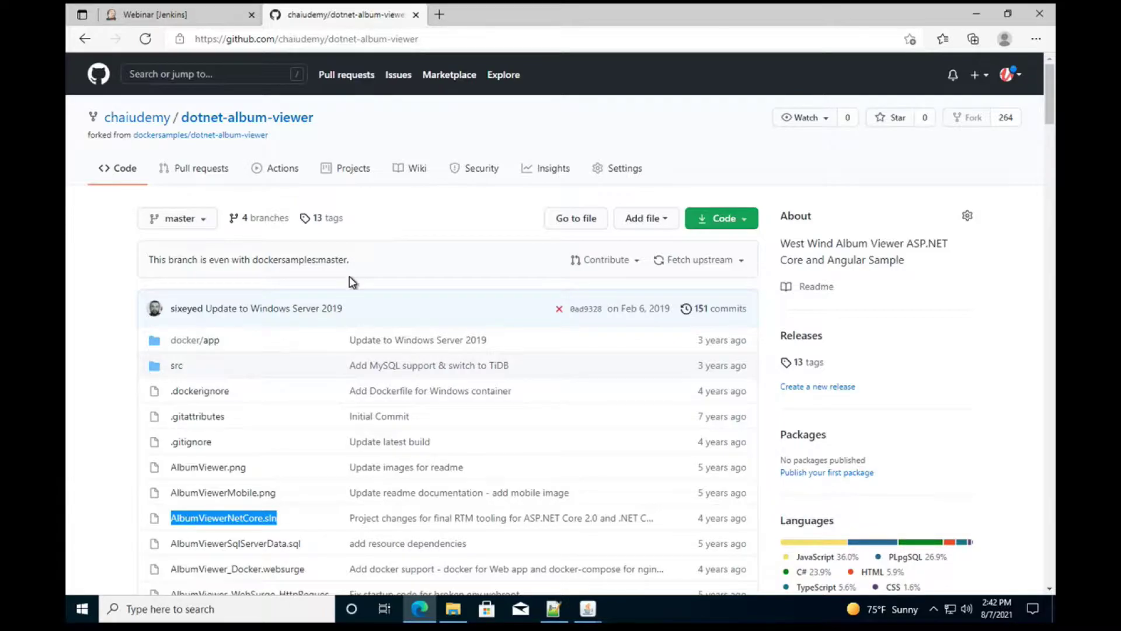
scroll(349, 276, "down", 3)
scroll(246, 373, "up", 2)
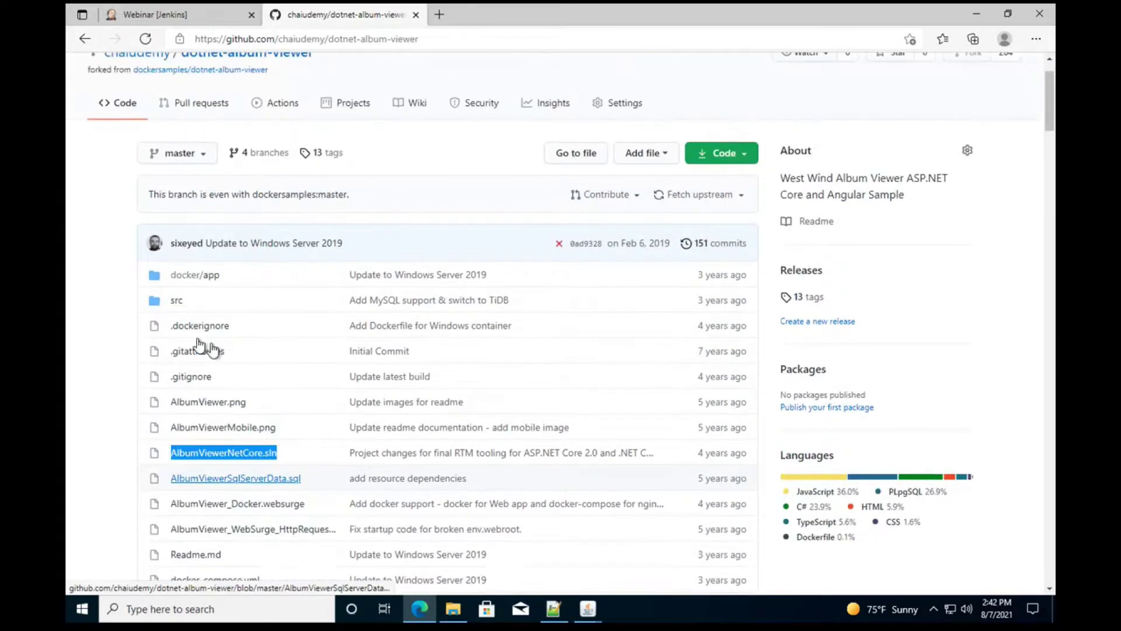
left_click(174, 302)
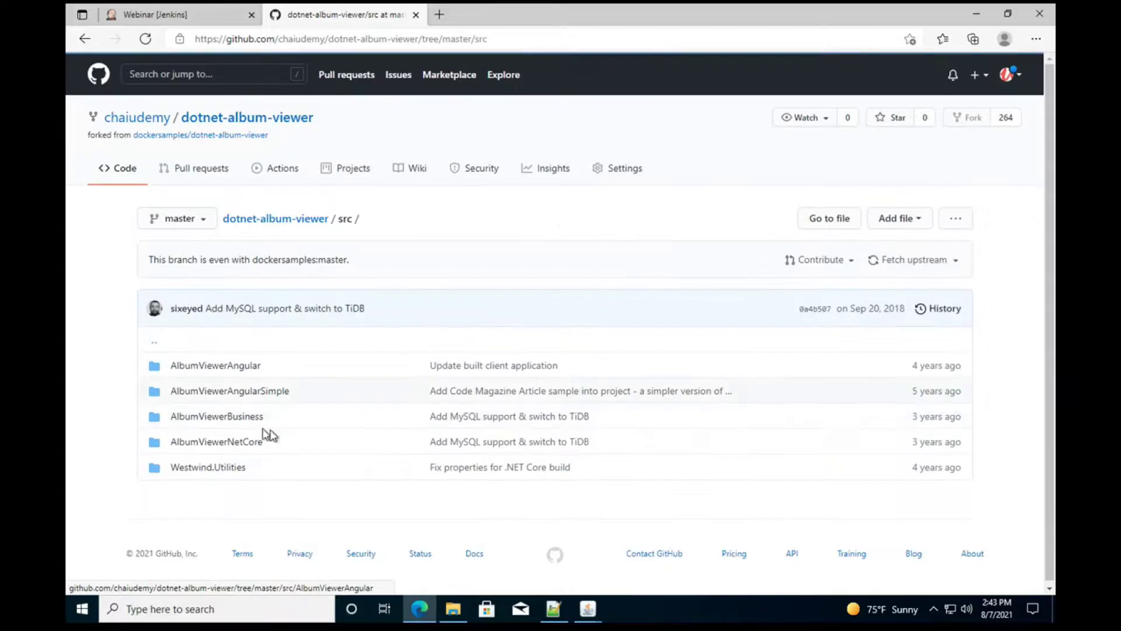
left_click(235, 396)
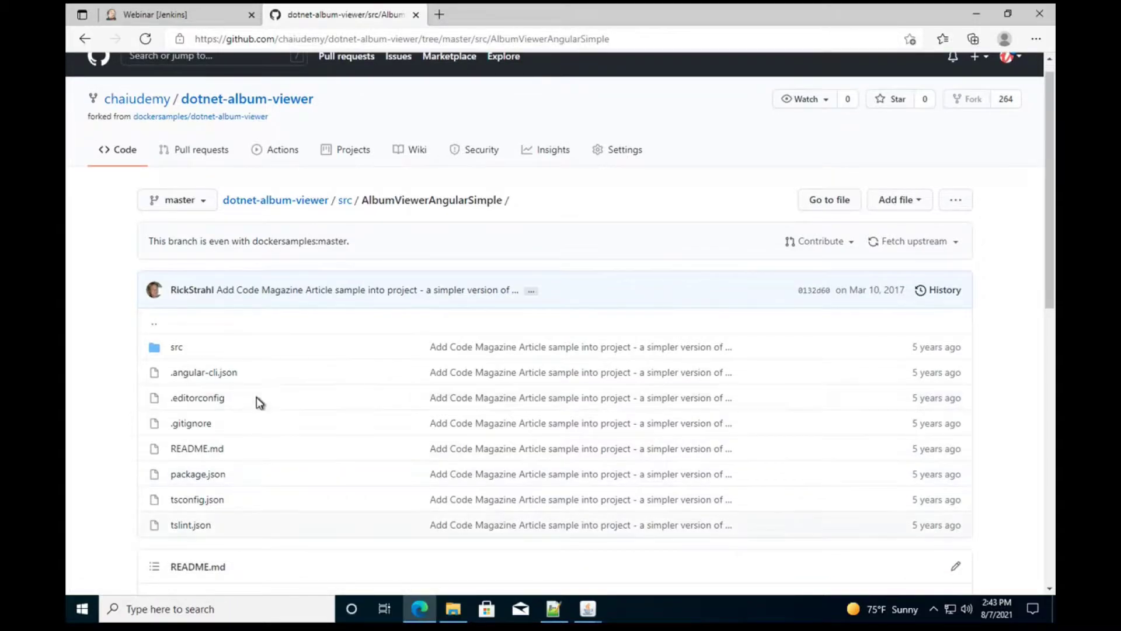
left_click(344, 219)
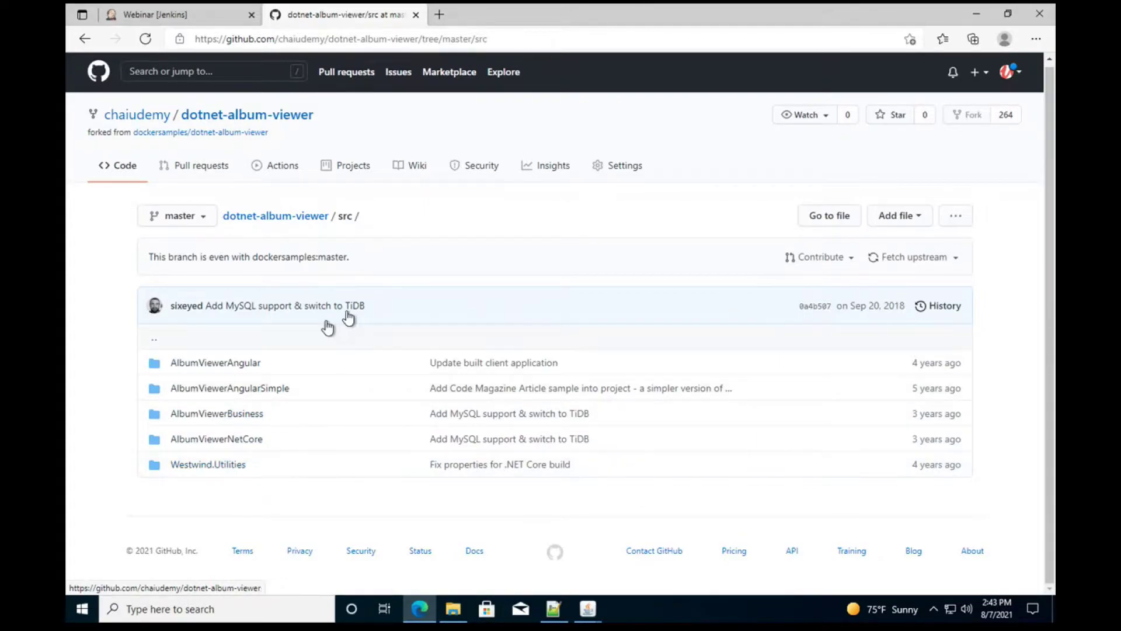
left_click(272, 217)
left_click(191, 11)
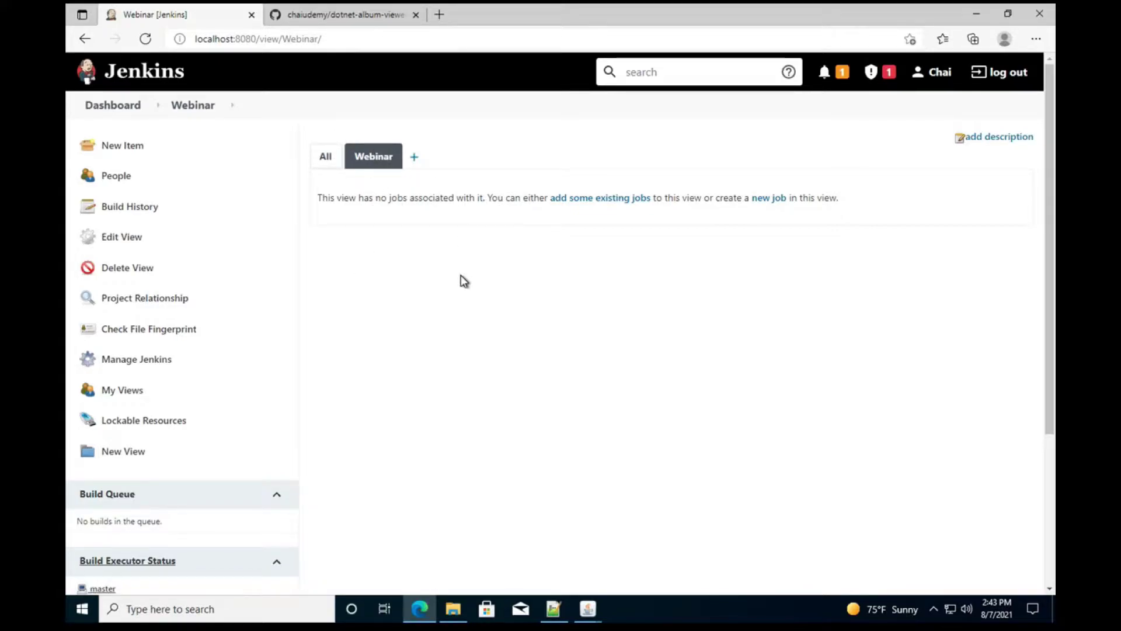
left_click(419, 164)
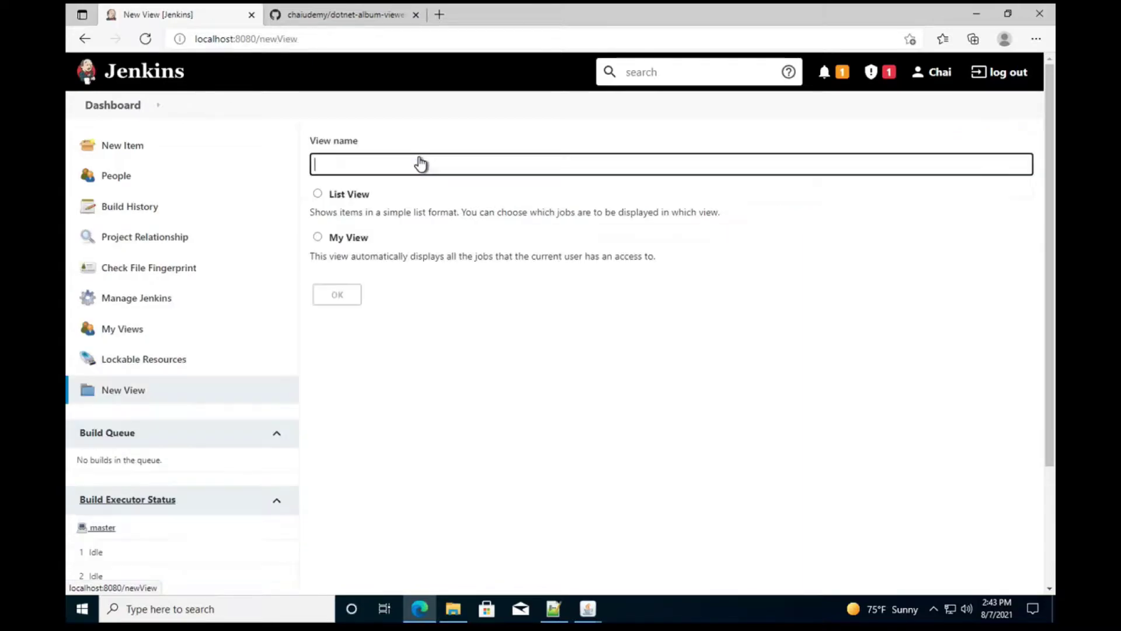
left_click(318, 193)
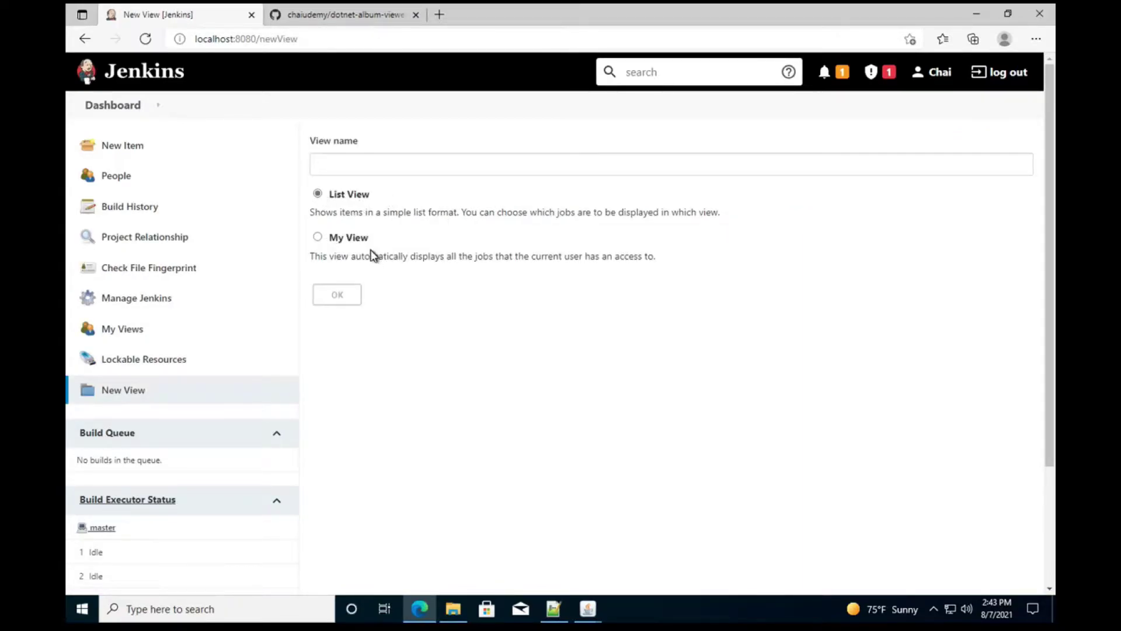
left_click(378, 164)
left_click(119, 107)
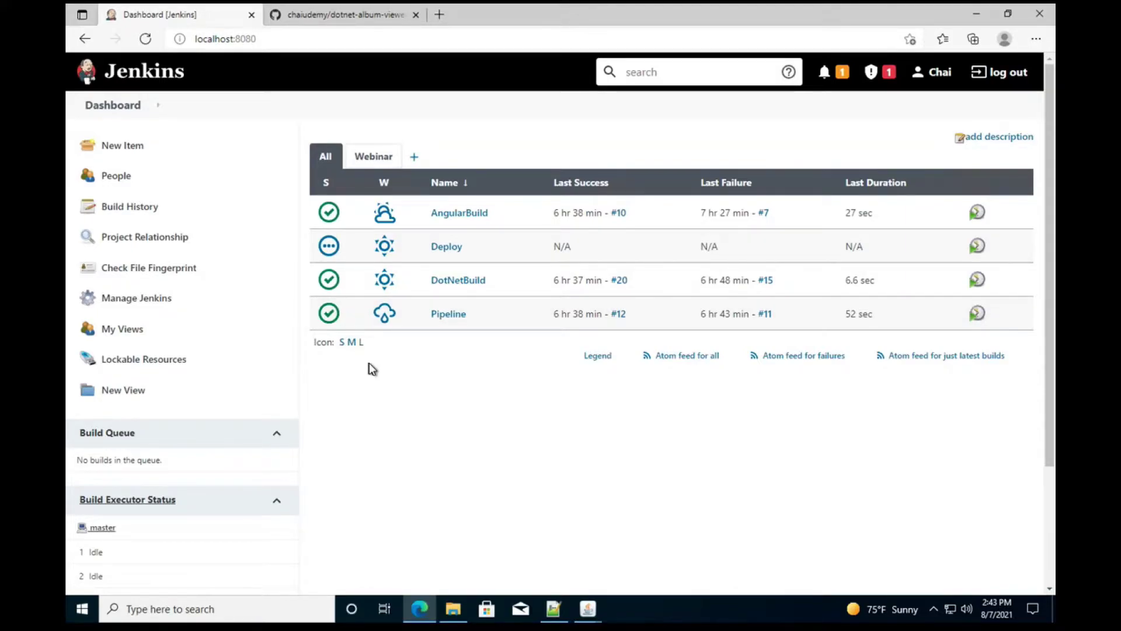
Step: Start a new item in the Webinar view and name it AlbumViewer_DotnetJob
left_click(374, 167)
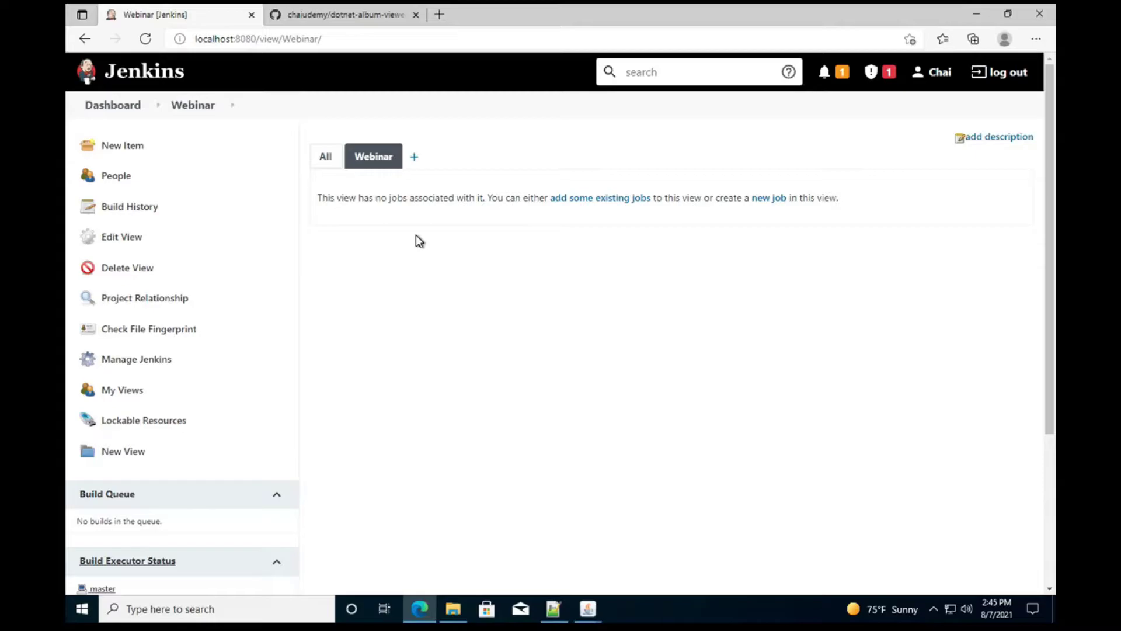
left_click(134, 145)
left_click(378, 192)
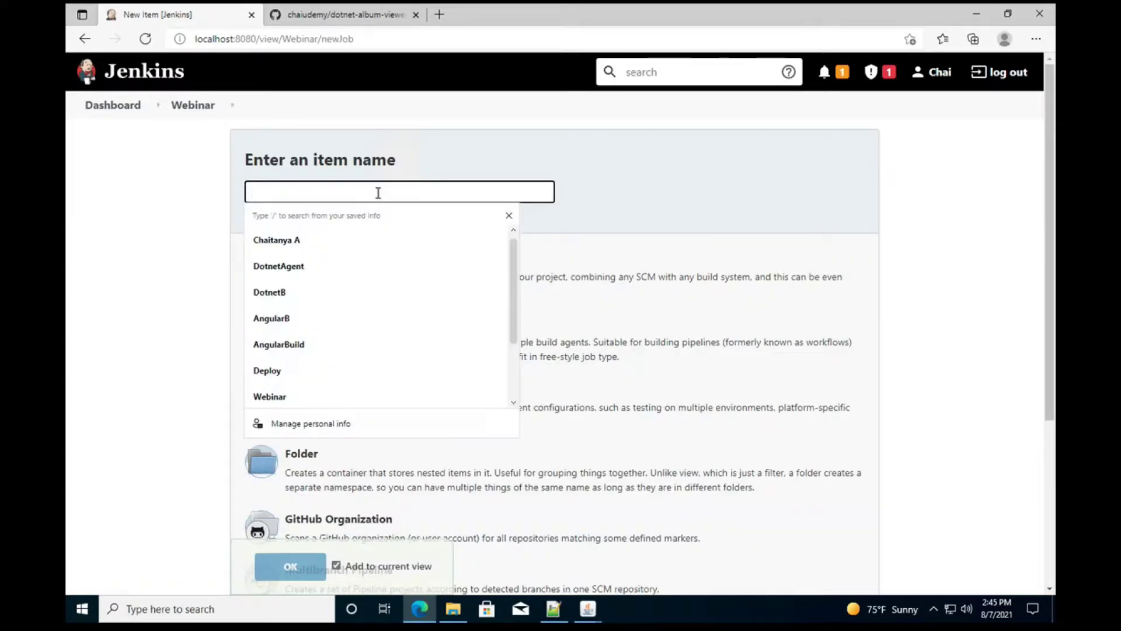
type("Dotner")
key("BackSpace")
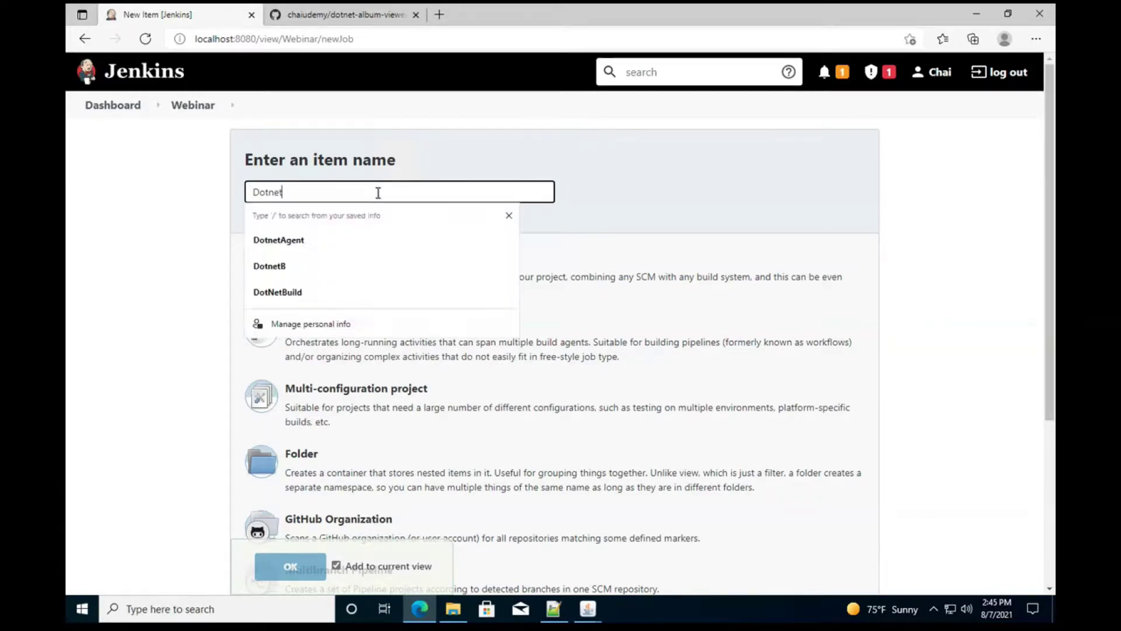
key("ctrl+a")
key("BackSpace")
type("AlbumViewer_Dotn")
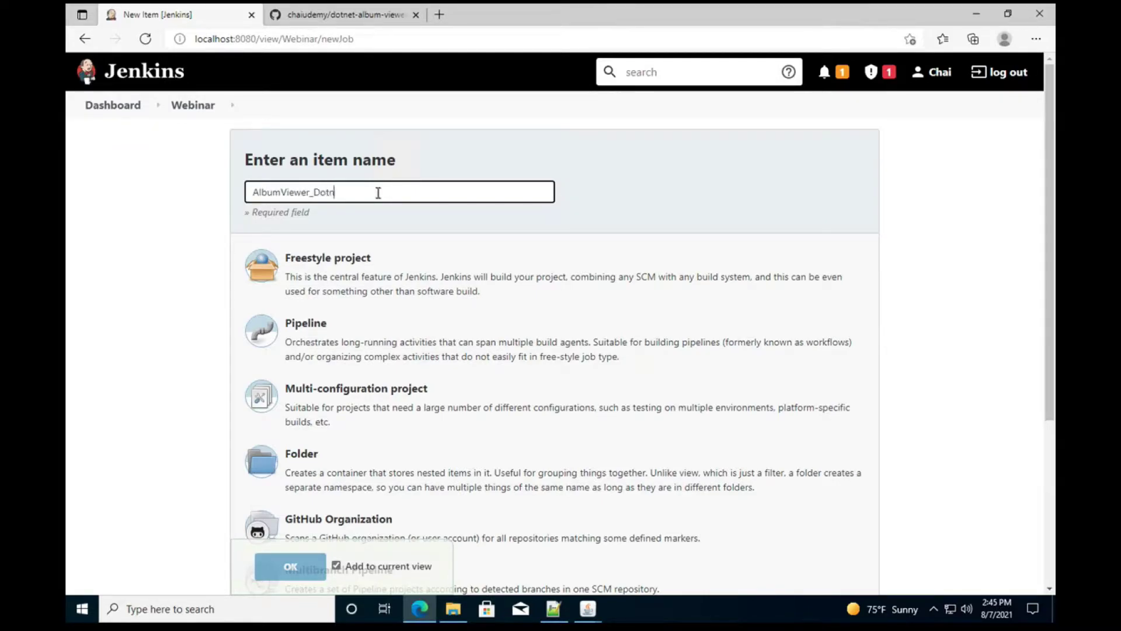
type("etJob")
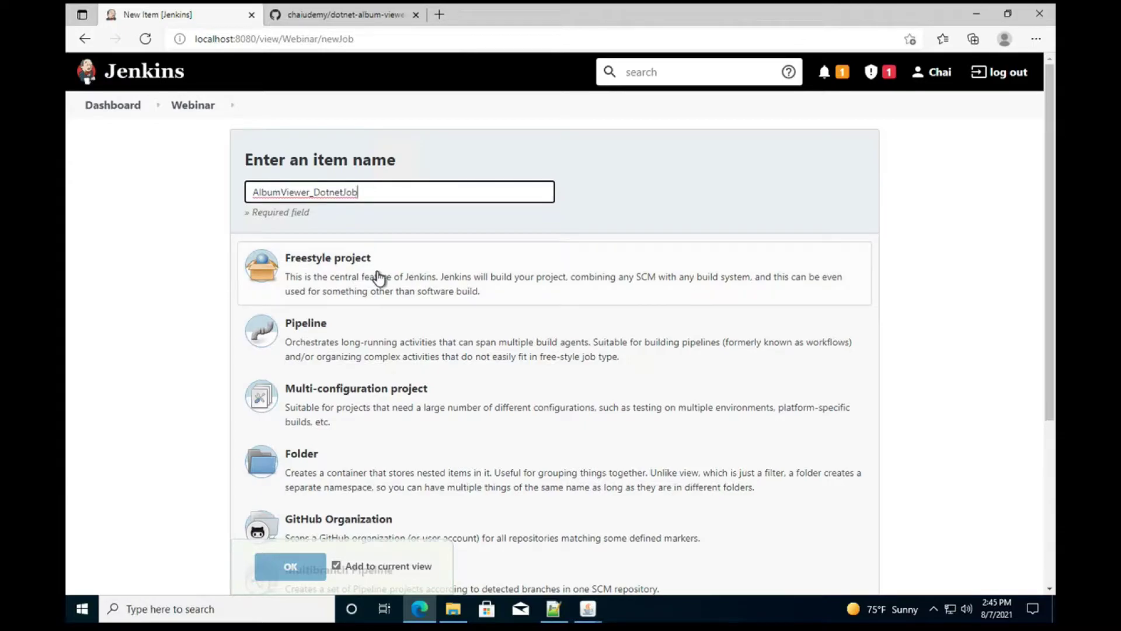
Step: Choose Freestyle project as the item type and create the job
left_click(360, 278)
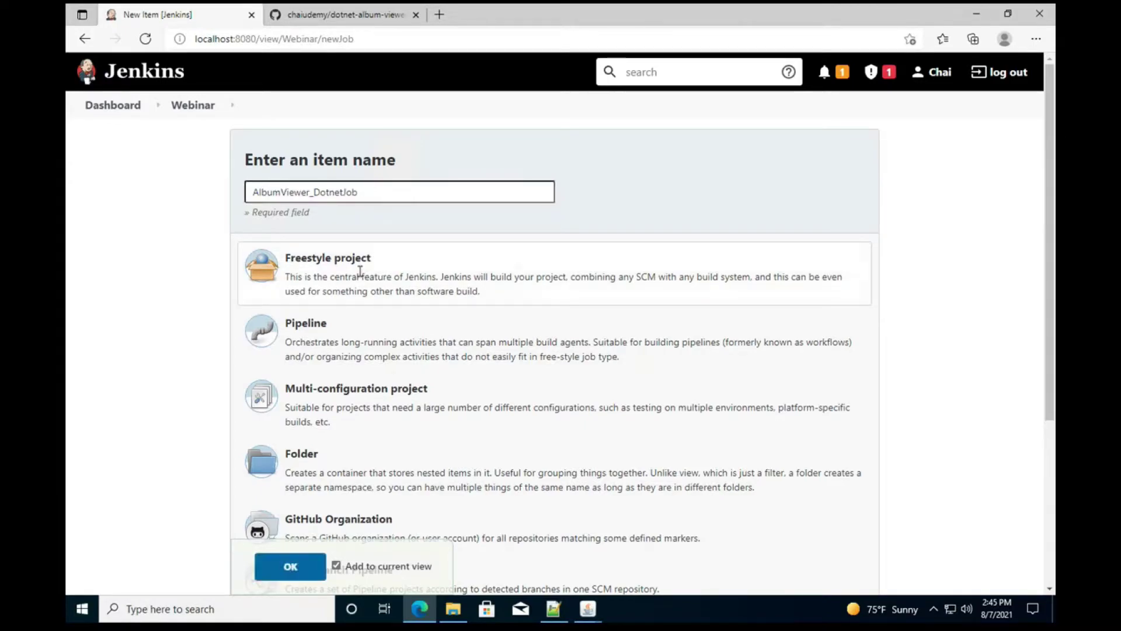
left_click(340, 353)
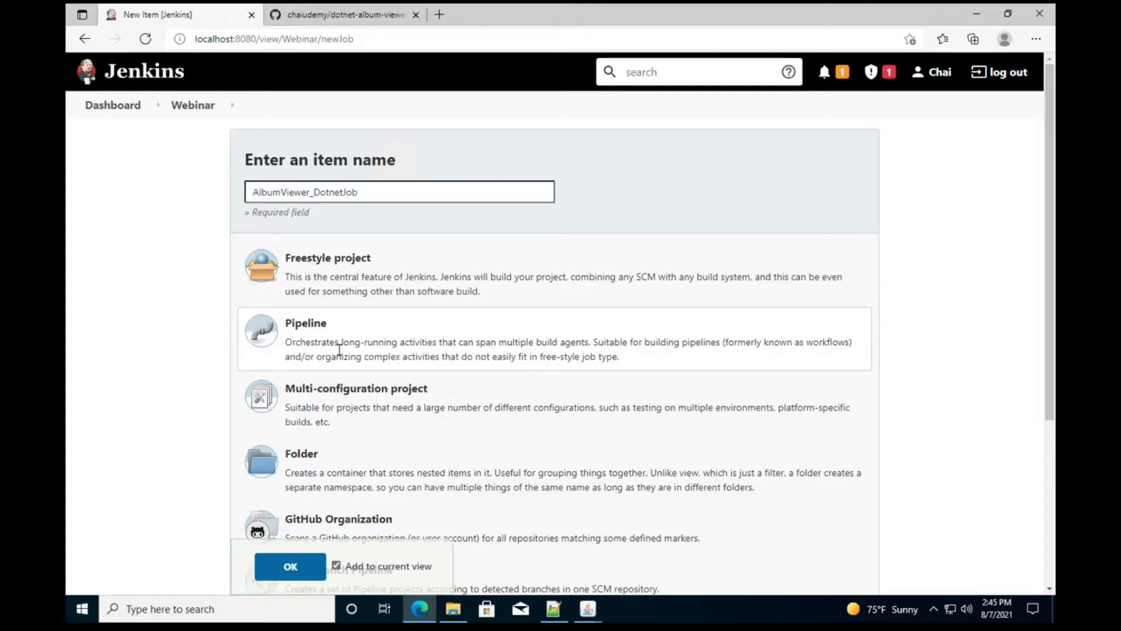
left_click(338, 286)
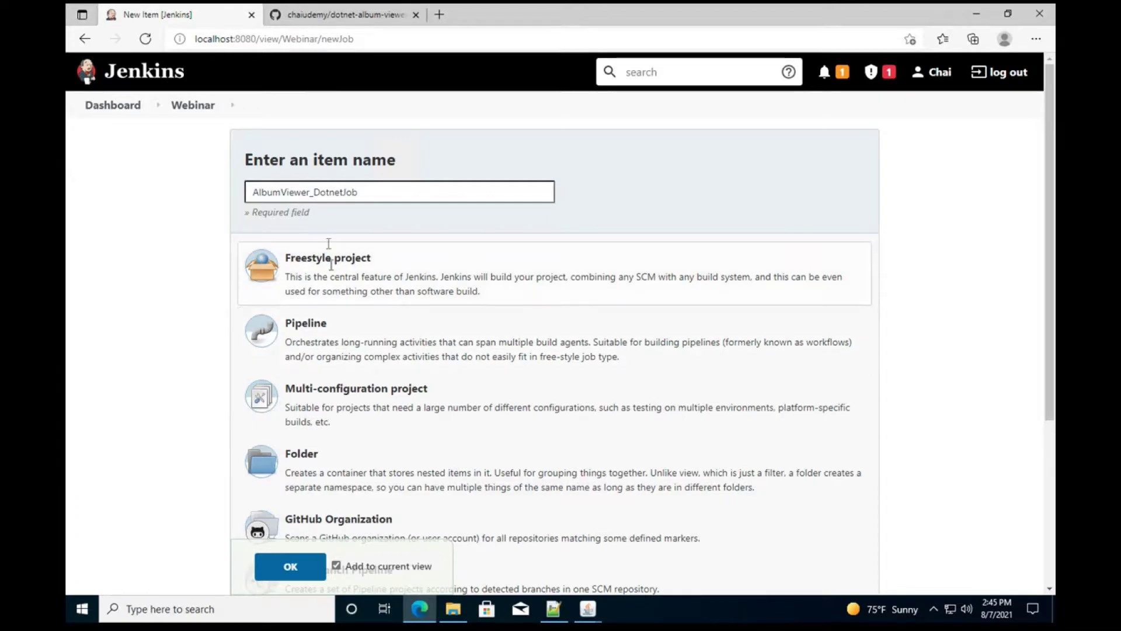
left_click(288, 567)
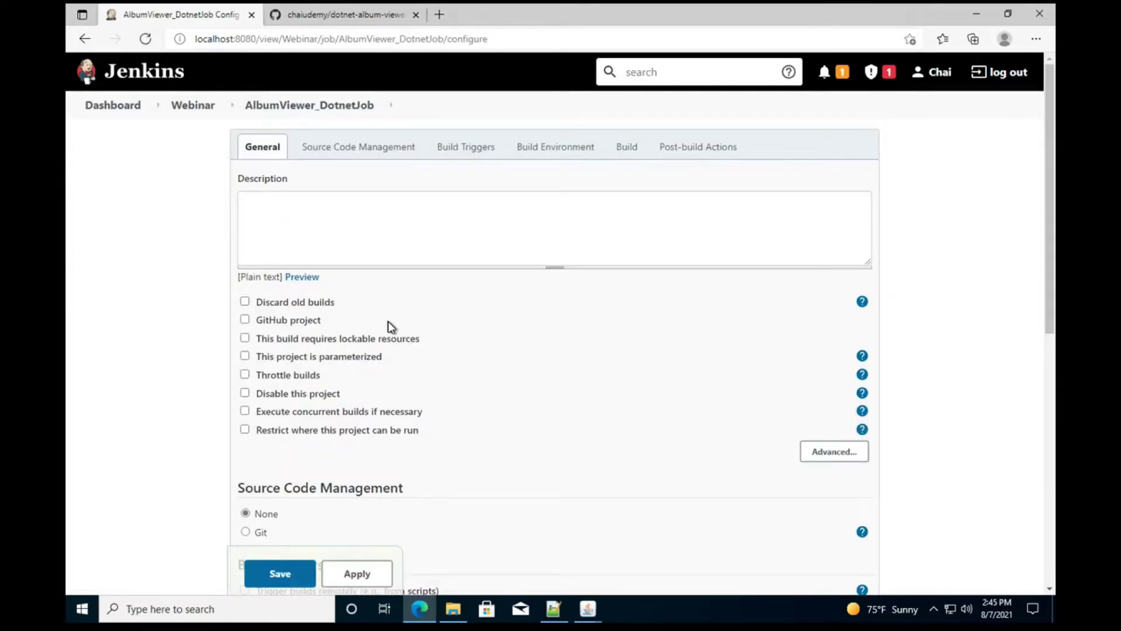
Step: Examine the new job's configuration sections and the GitHub repository page that holds its source
scroll(391, 327, "down", 1)
scroll(450, 425, "down", 3)
scroll(450, 425, "up", 4)
left_click(395, 147)
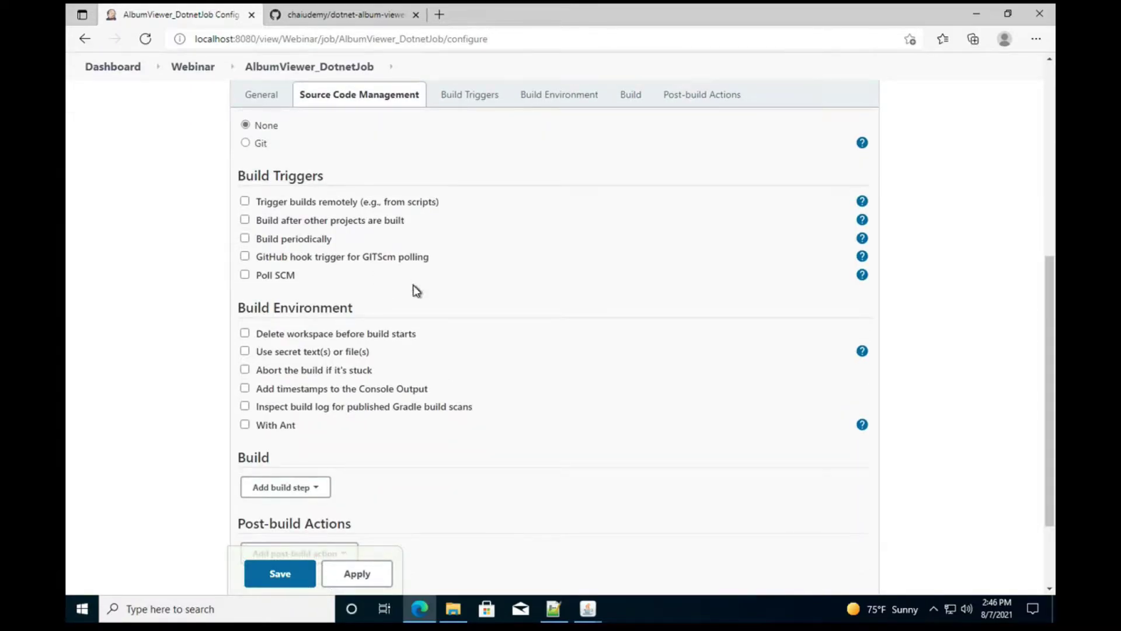
scroll(416, 291, "up", 1)
scroll(417, 290, "up", 2)
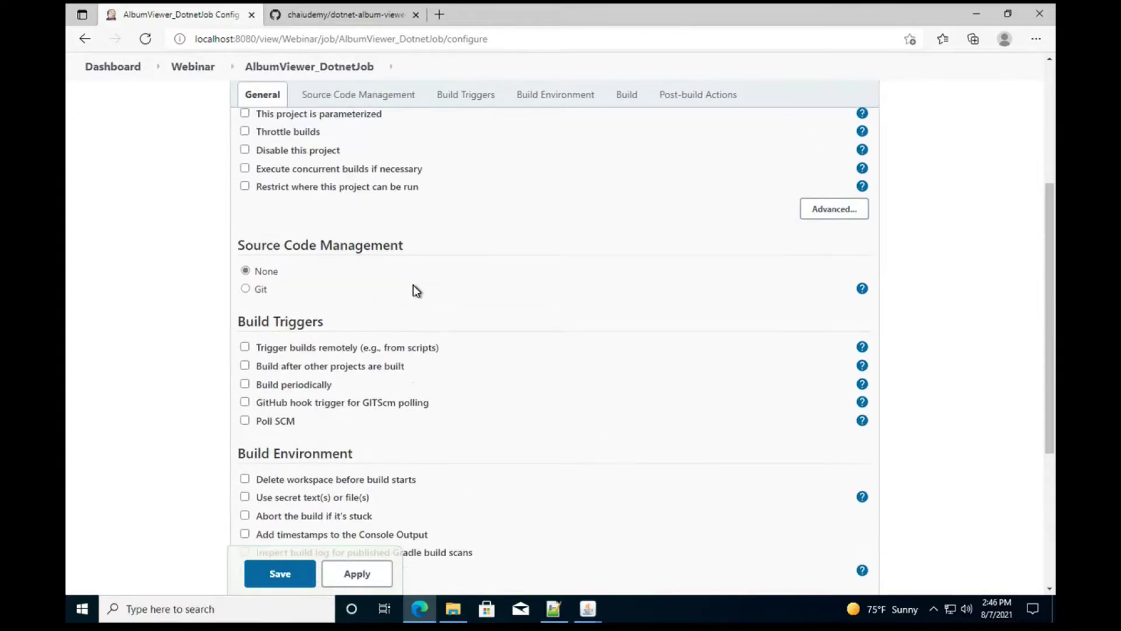
scroll(416, 290, "up", 1)
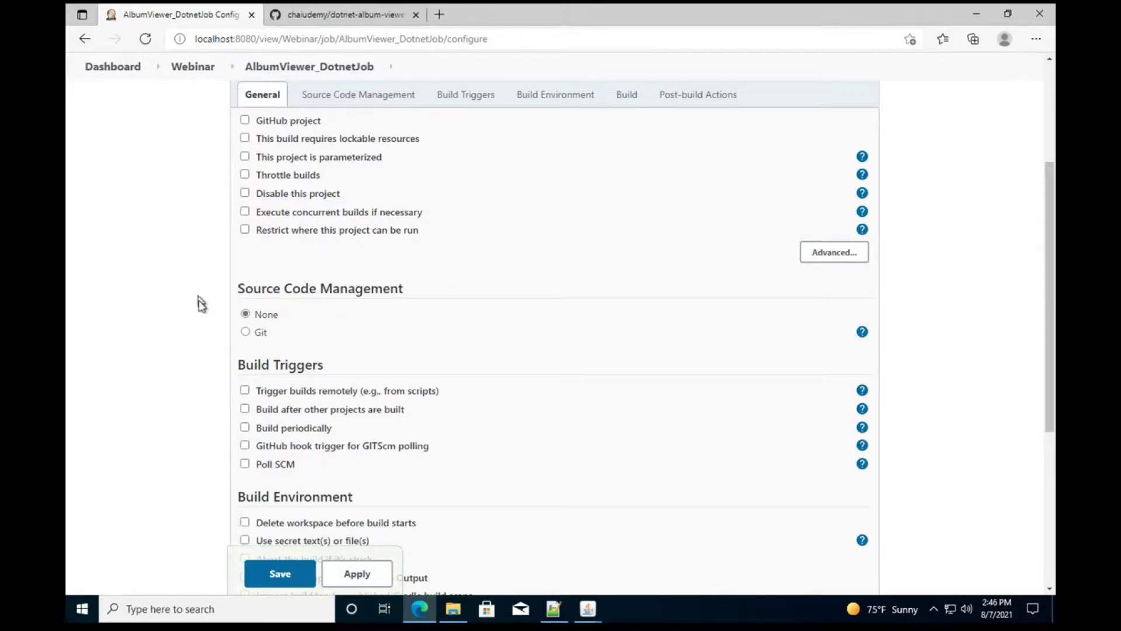
left_click(307, 12)
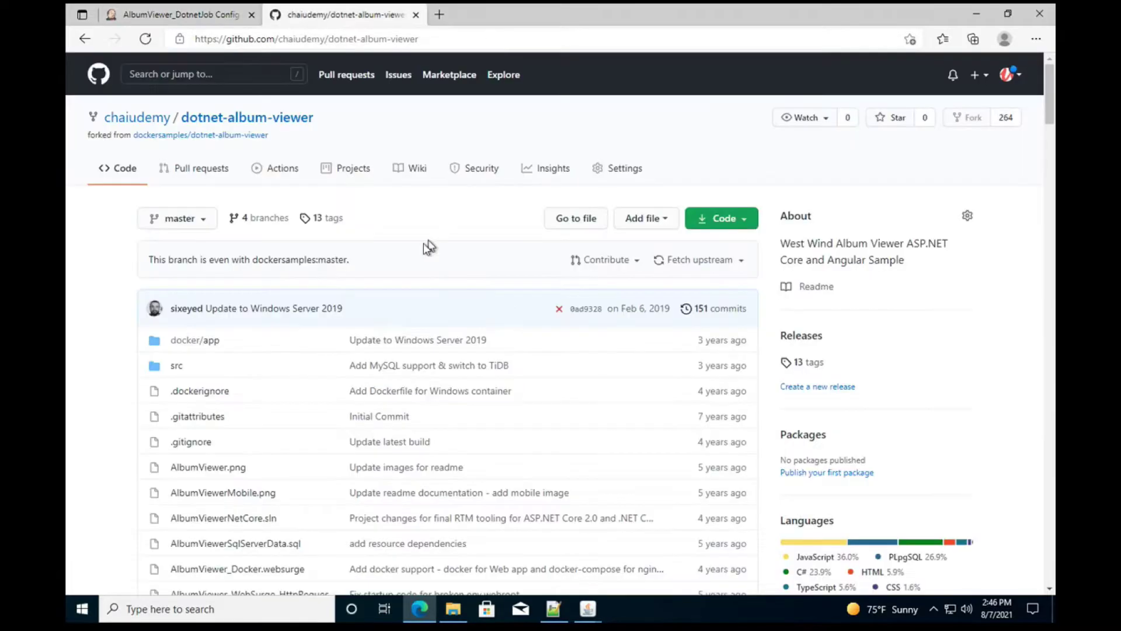
left_click(198, 8)
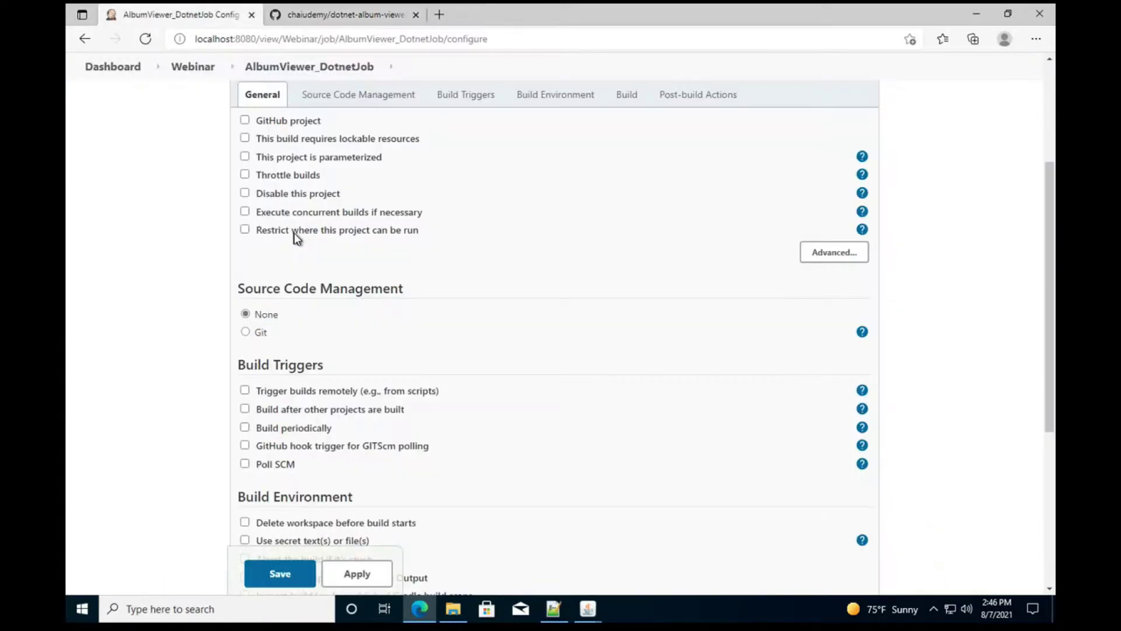
Step: Set the job's source code management to Git, using the dotnet-album-viewer HTTPS clone URL copied from GitHub as the repository URL
left_click(245, 333)
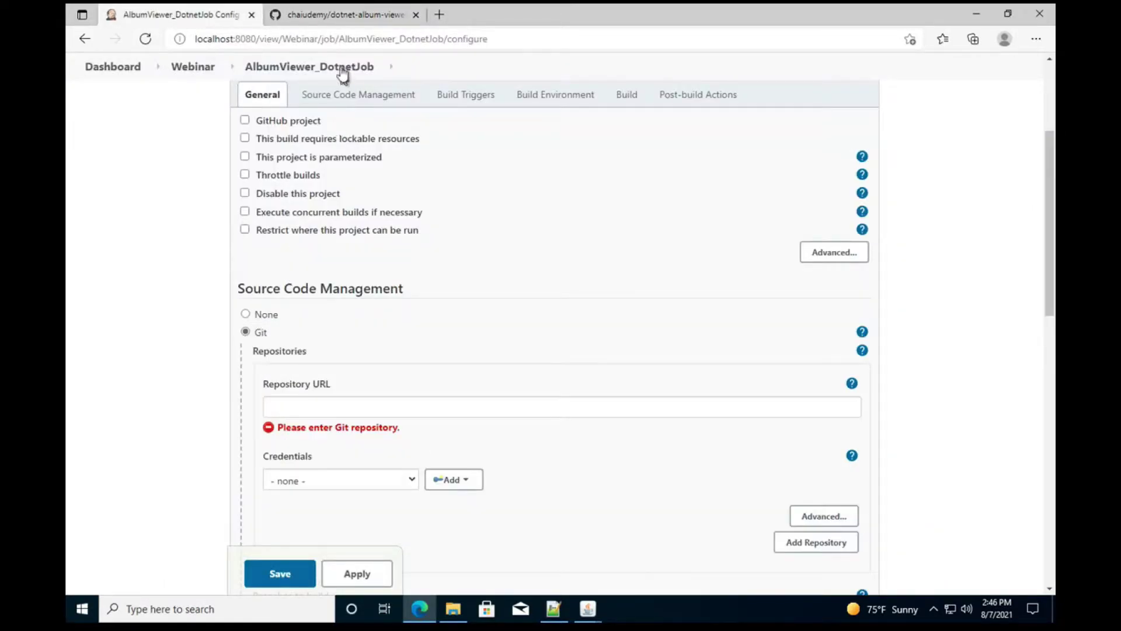
key("ctrl+Tab")
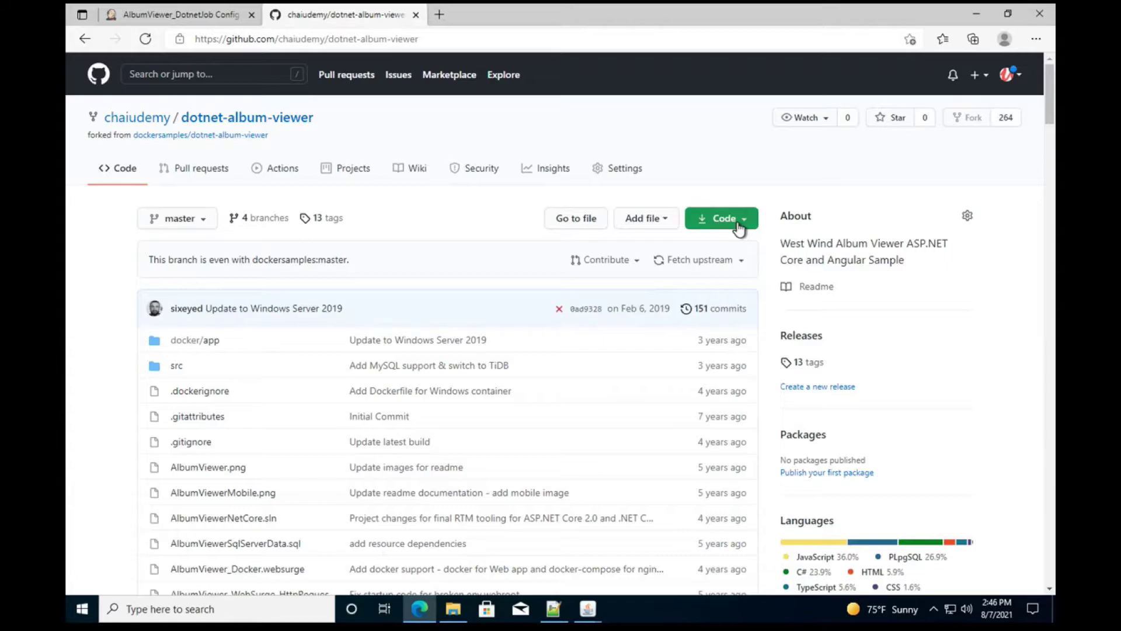
left_click(737, 224)
left_click(725, 301)
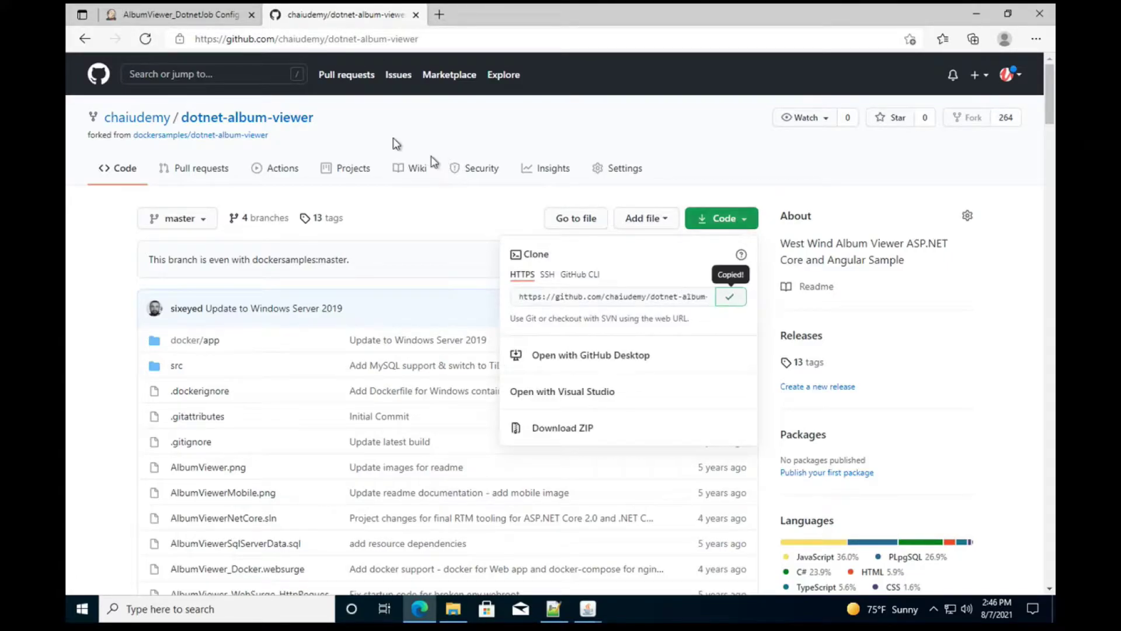
left_click(196, 23)
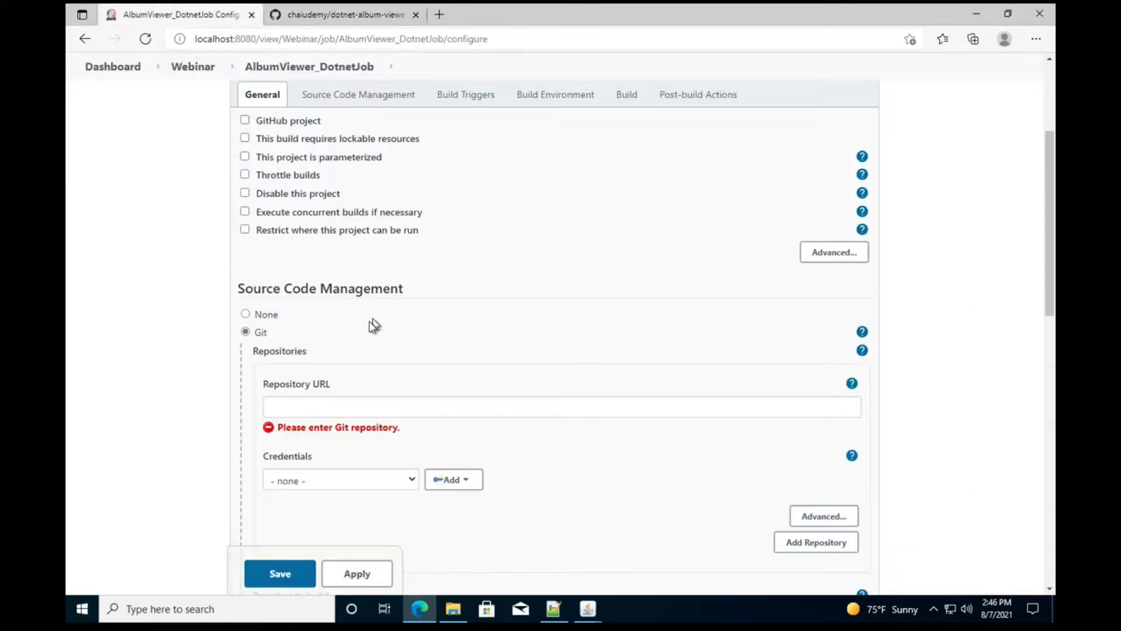
left_click(362, 405)
key("ctrl+v")
scroll(431, 403, "down", 1)
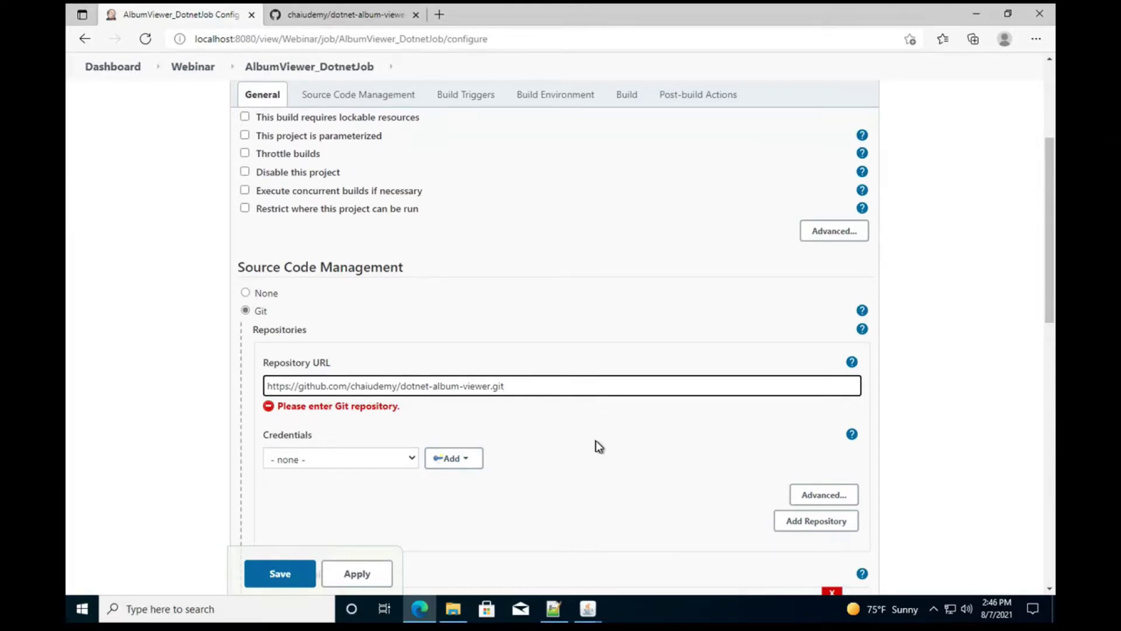
Step: Start adding a Jenkins credential for the repository and review its scope, domain and kind options, keeping Username with password as the kind
left_click(449, 461)
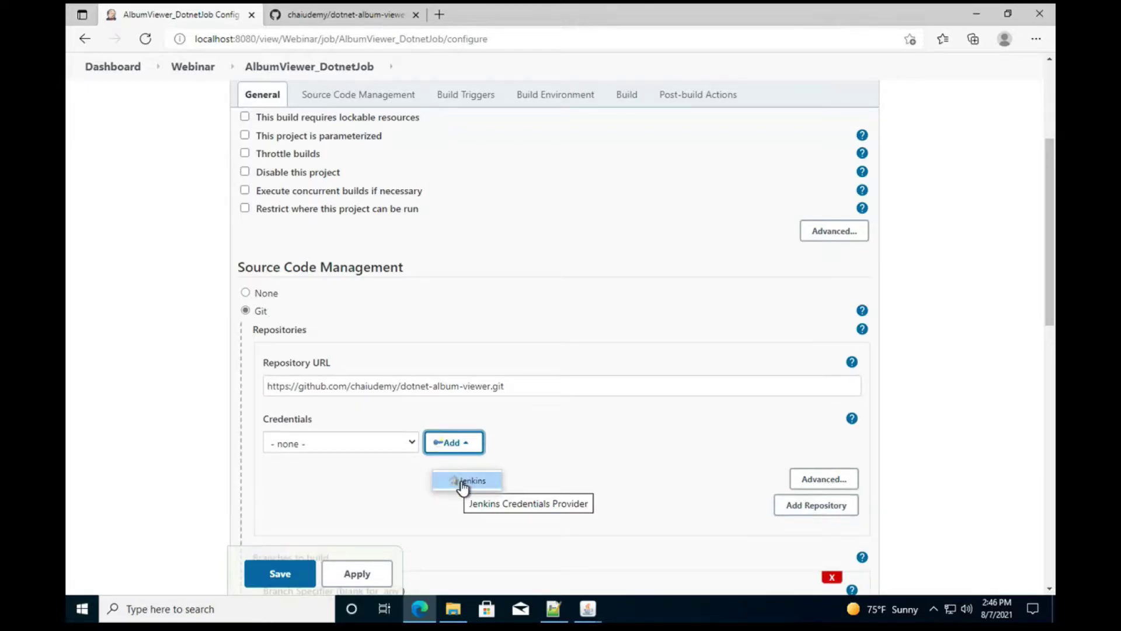
left_click(461, 481)
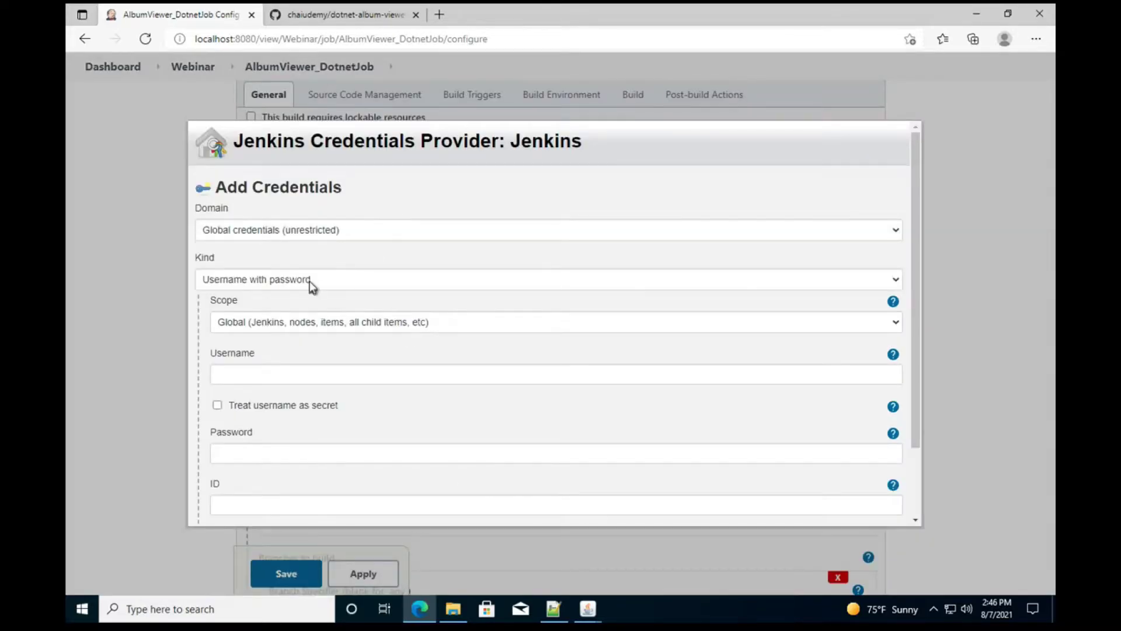
scroll(309, 326, "down", 1)
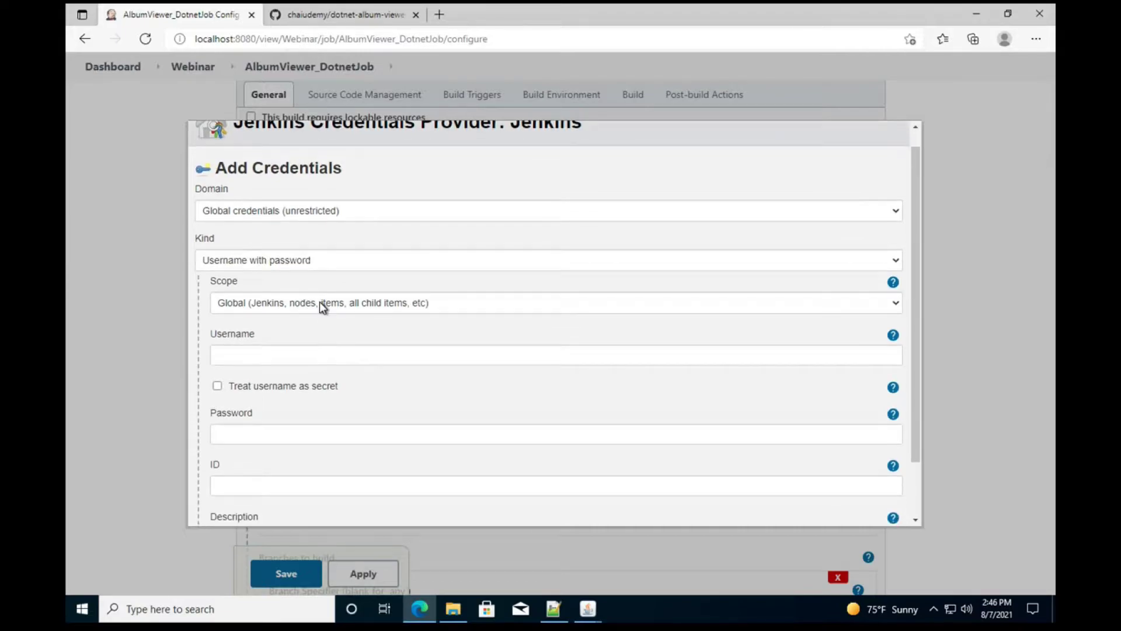
left_click(320, 302)
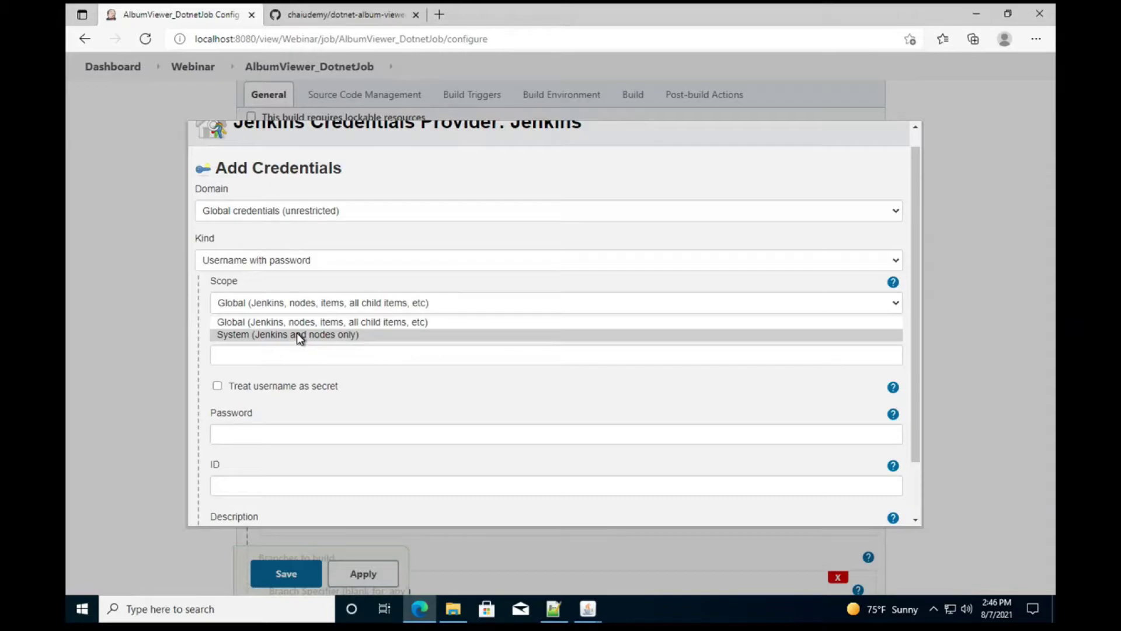
scroll(315, 257, "up", 1)
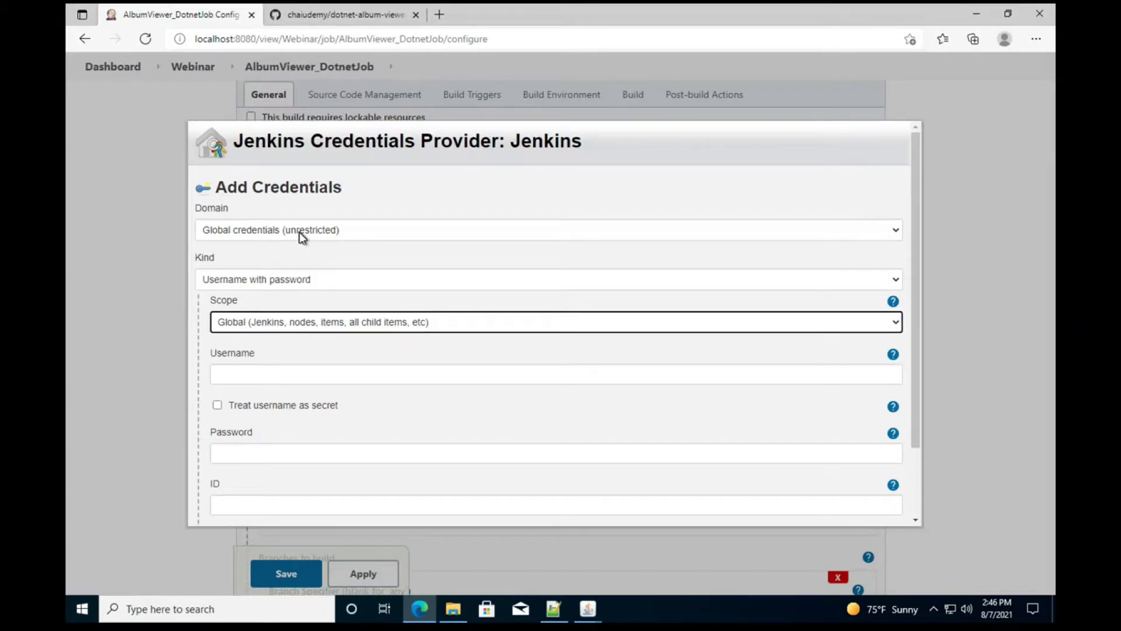
left_click(299, 233)
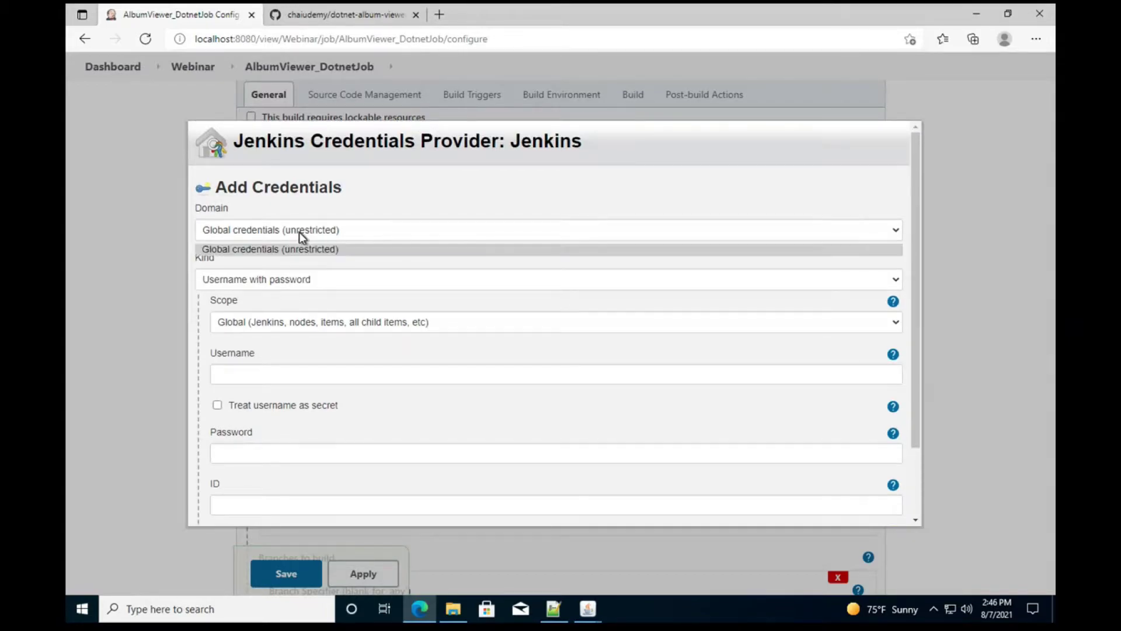
left_click(280, 297)
left_click(283, 281)
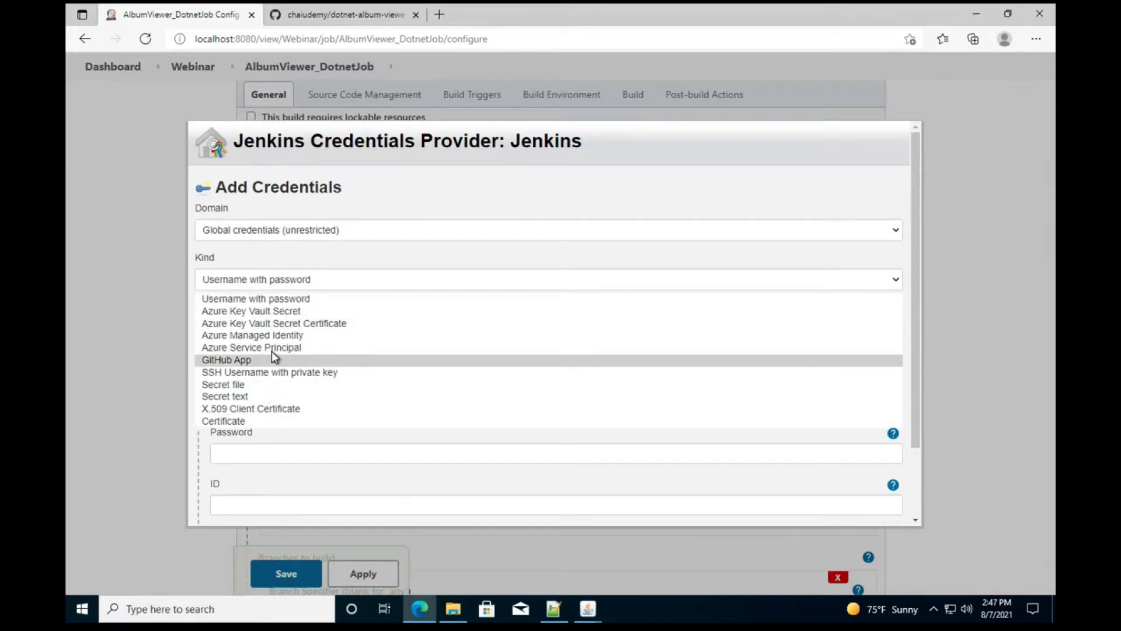
left_click(286, 299)
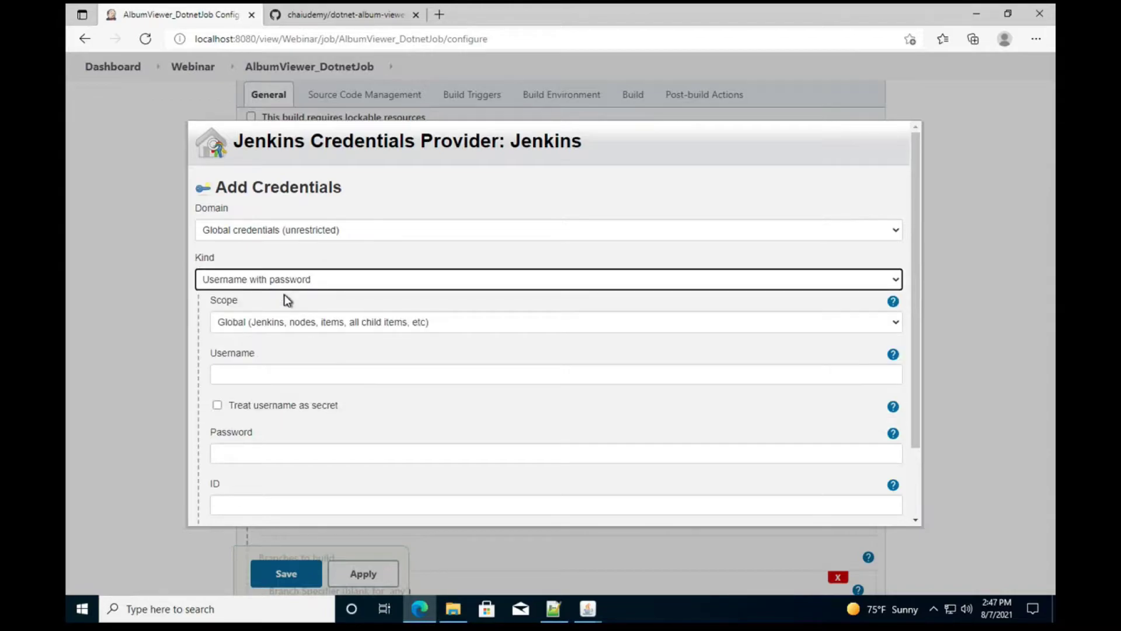
left_click(311, 281)
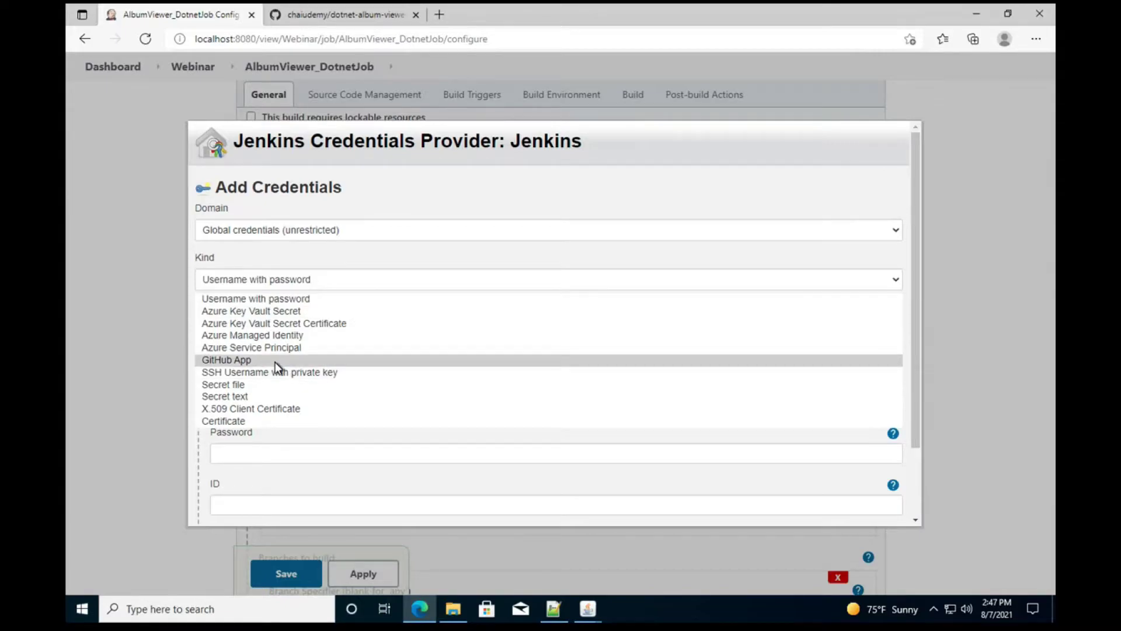
left_click(288, 248)
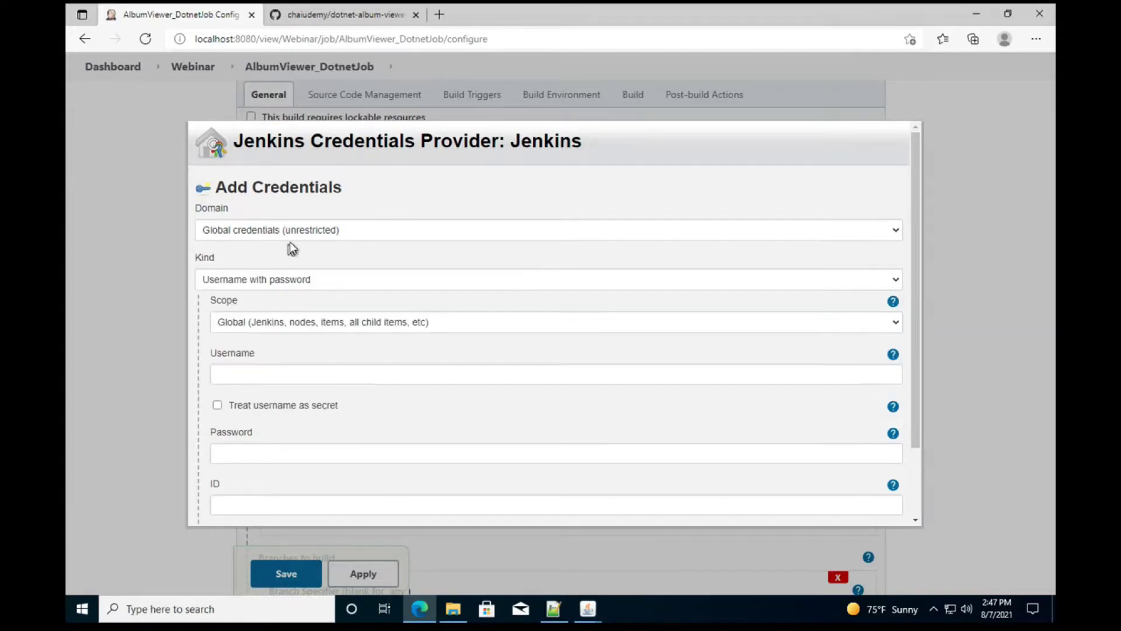
Step: Fill in the GitHub account's username and password for the new global credential
scroll(275, 369, "down", 1)
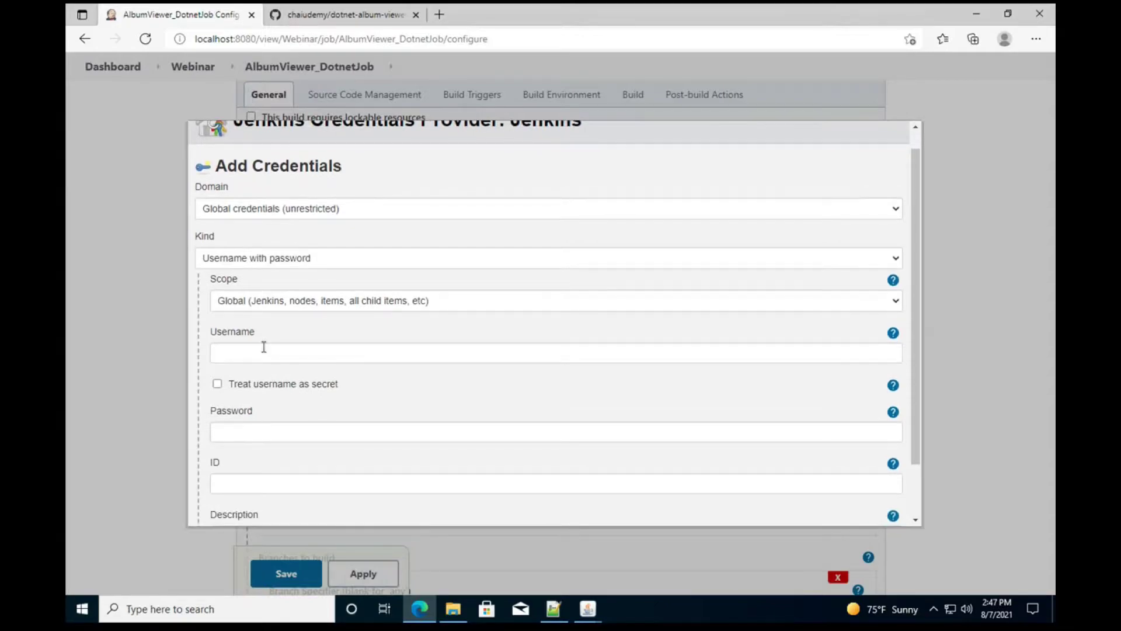
left_click(263, 353)
left_click(244, 399)
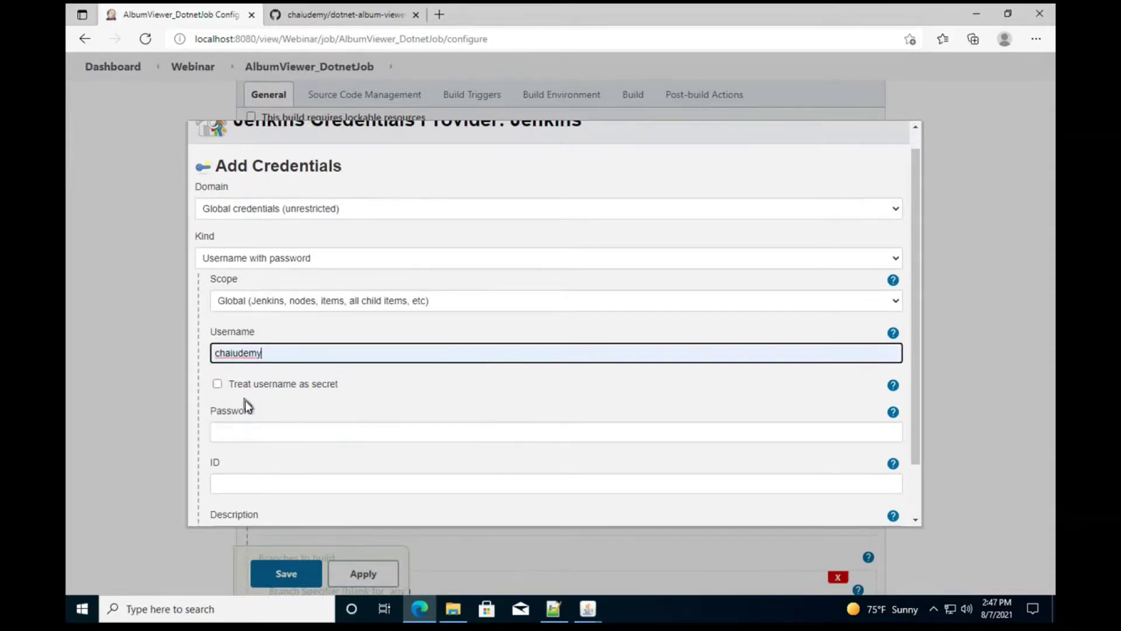
left_click(250, 427)
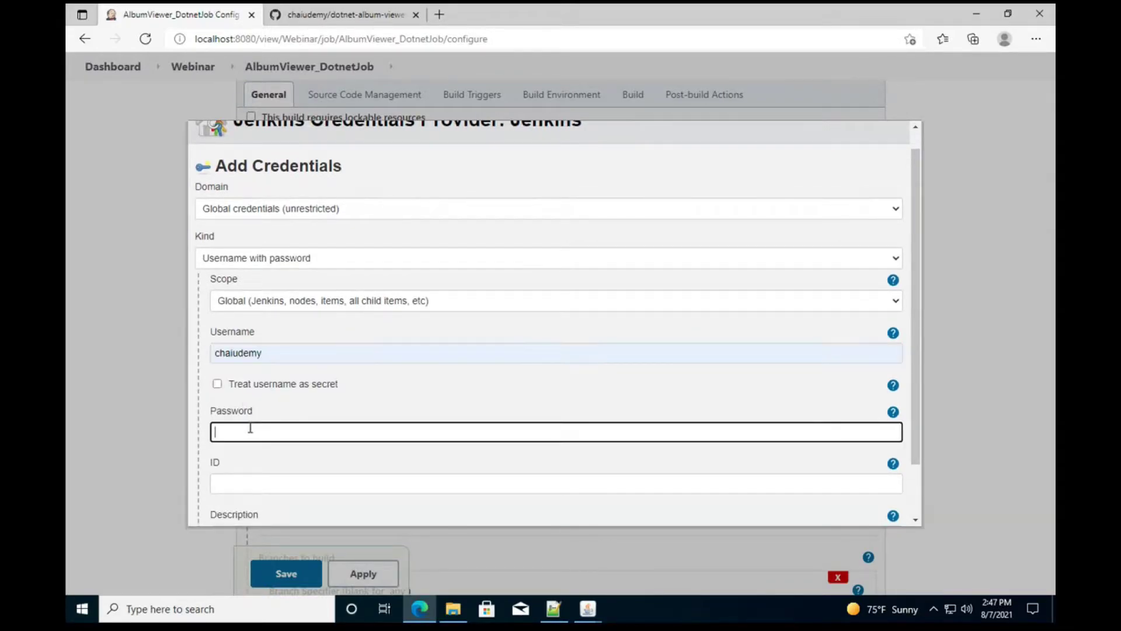
type("****")
key("BackSpace")
key("BackSpace")
key("BackSpace")
key("BackSpace")
type("**************")
Step: Add the credential without an ID or description and select the GitHub account's entry as the repository's credentials
scroll(296, 452, "down", 1)
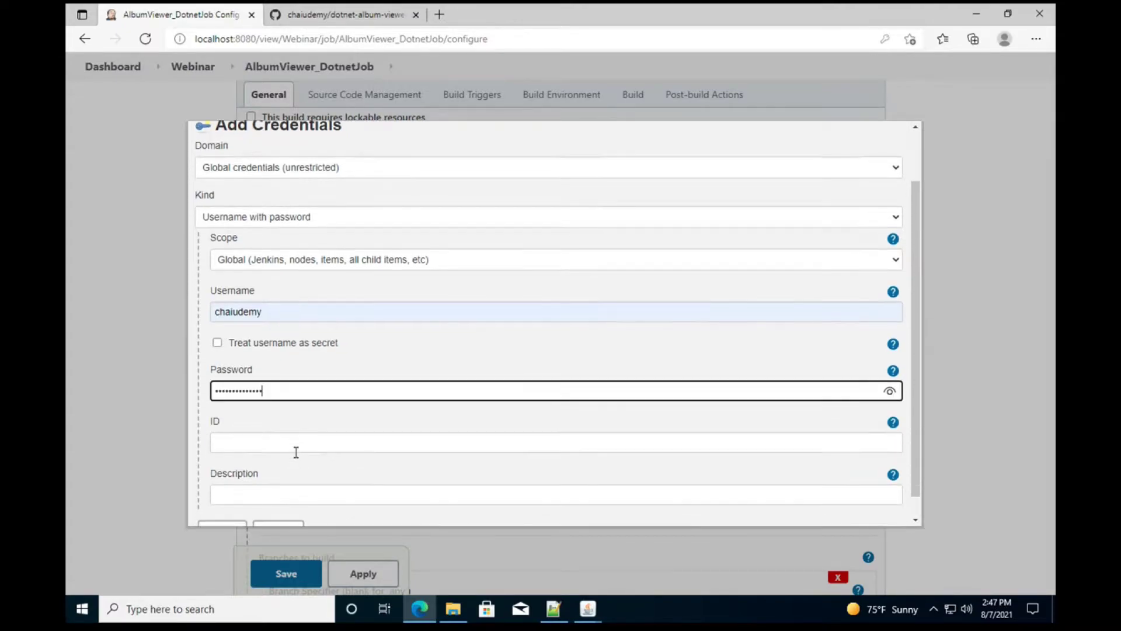
scroll(296, 452, "down", 1)
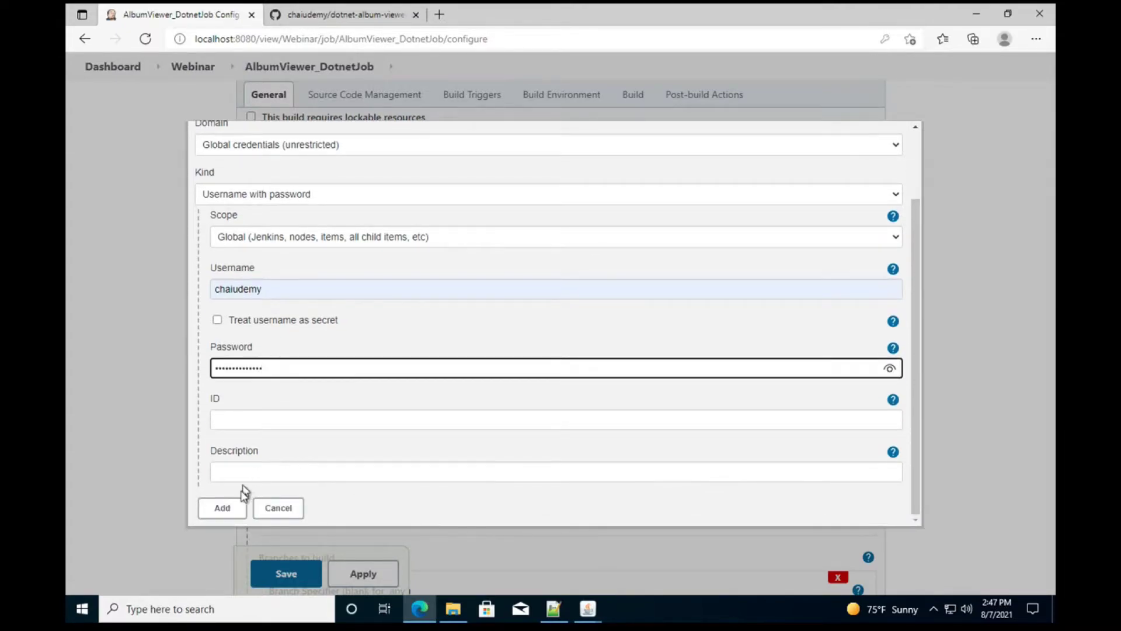
left_click(232, 509)
left_click(394, 451)
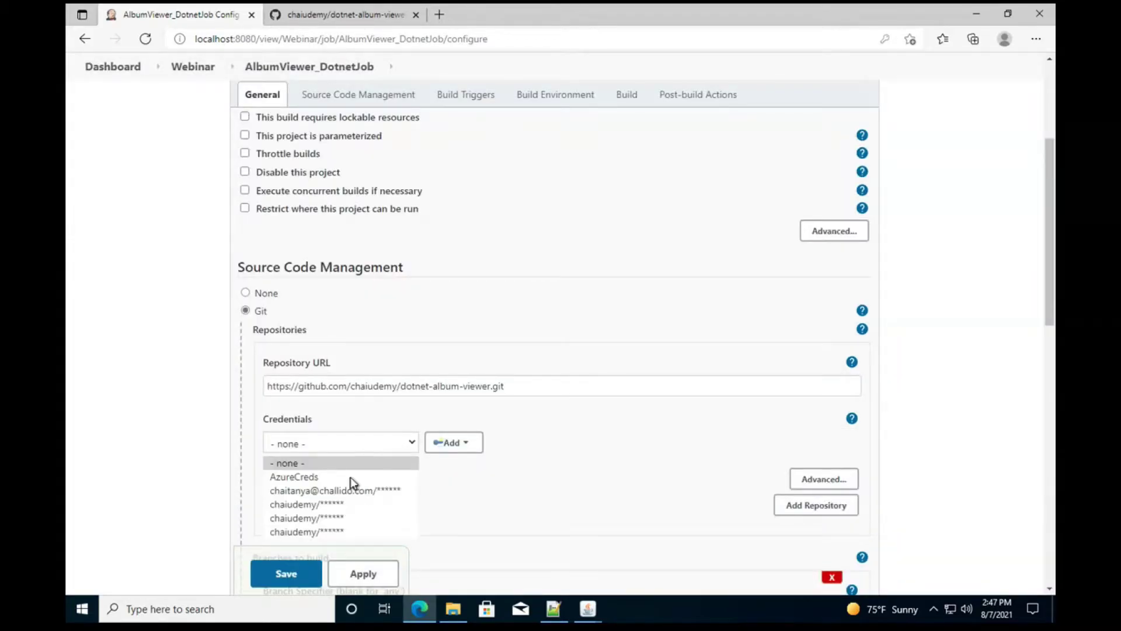
left_click(315, 503)
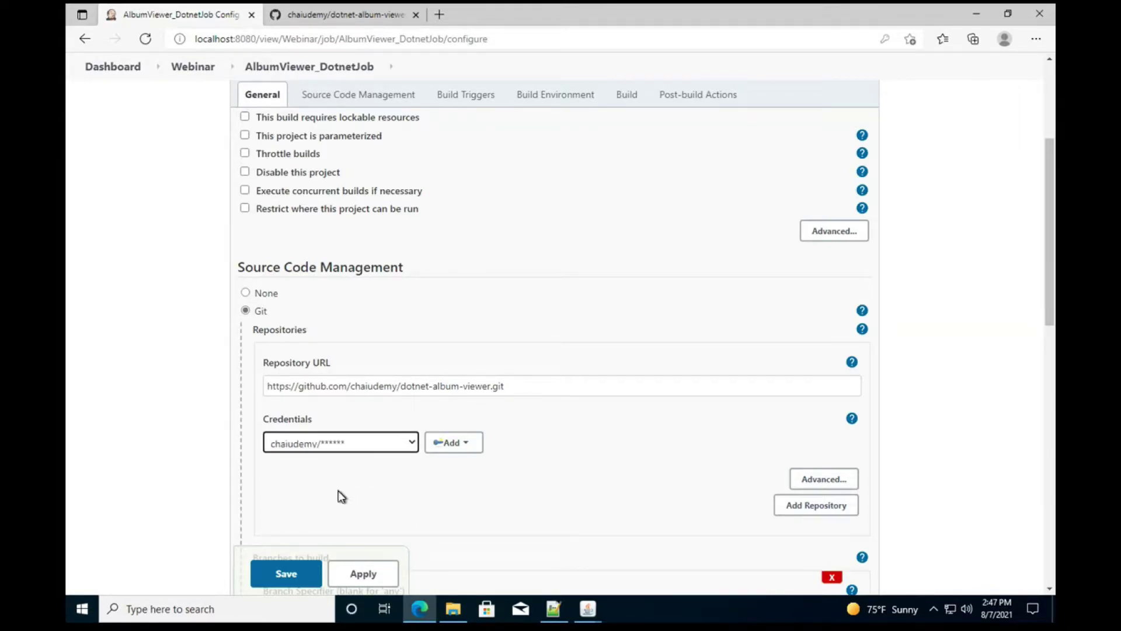
Step: Clear the branch specifier under Branches to build so that any branch can be built
scroll(467, 458, "down", 1)
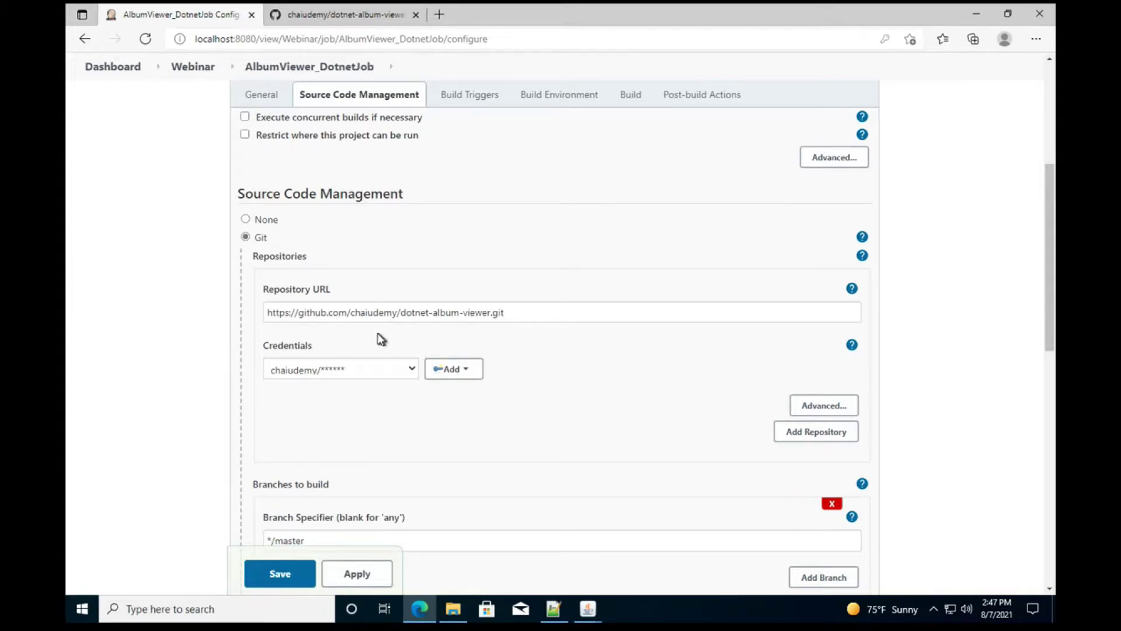
scroll(377, 331, "down", 1)
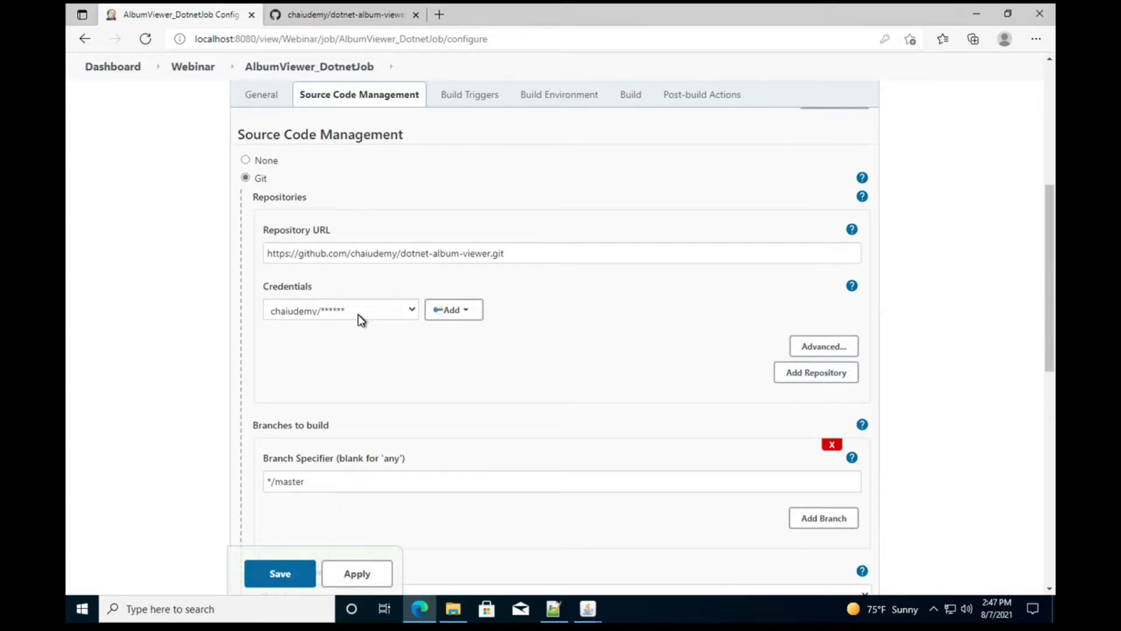
scroll(357, 318, "down", 1)
scroll(397, 449, "down", 1)
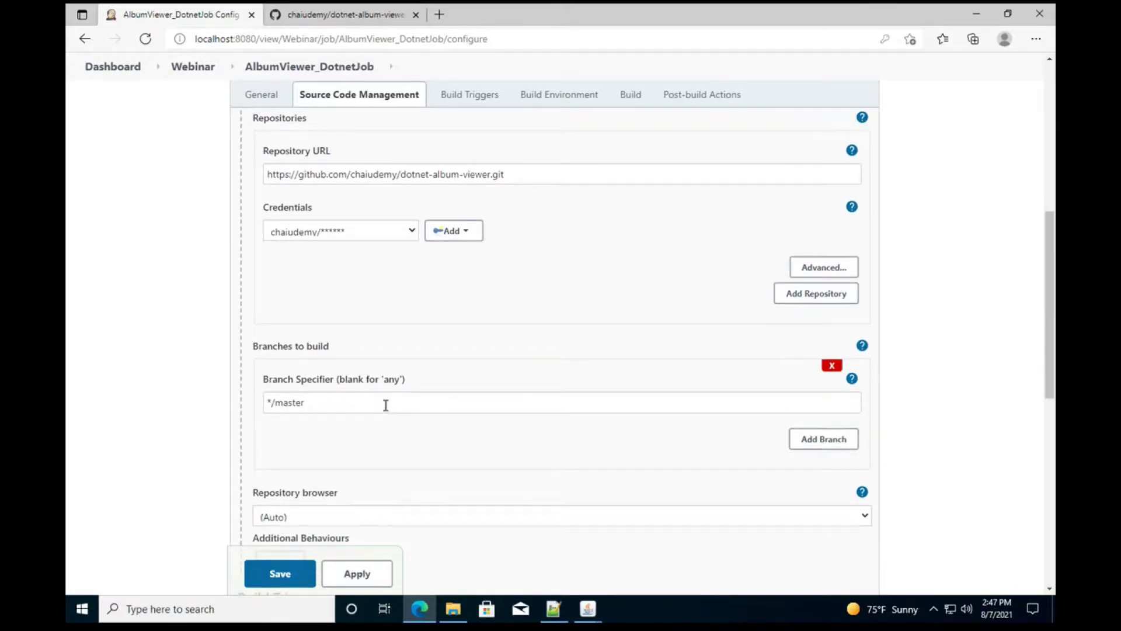
double_click(385, 403)
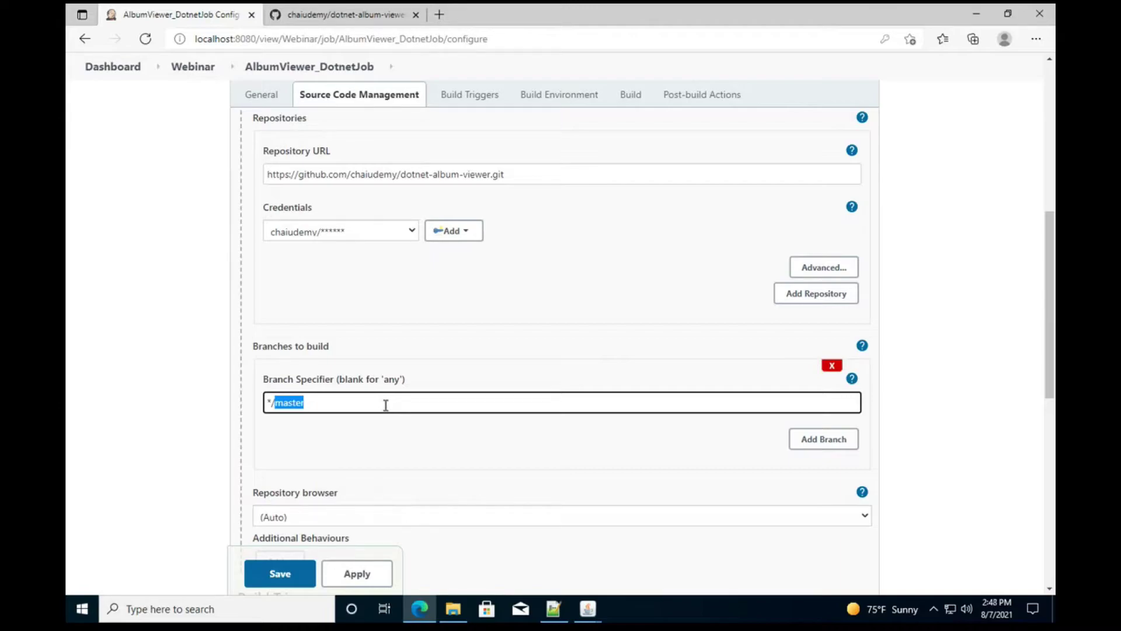
left_click(342, 399)
double_click(341, 398)
triple_click(341, 398)
key("BackSpace")
scroll(367, 429, "down", 2)
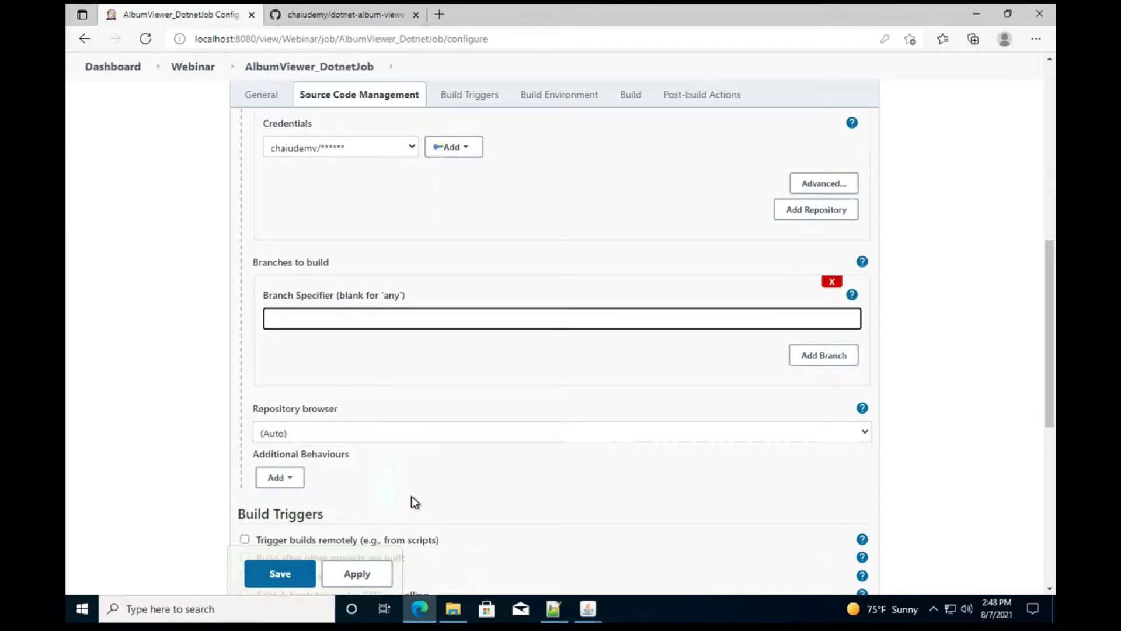
scroll(414, 502, "down", 1)
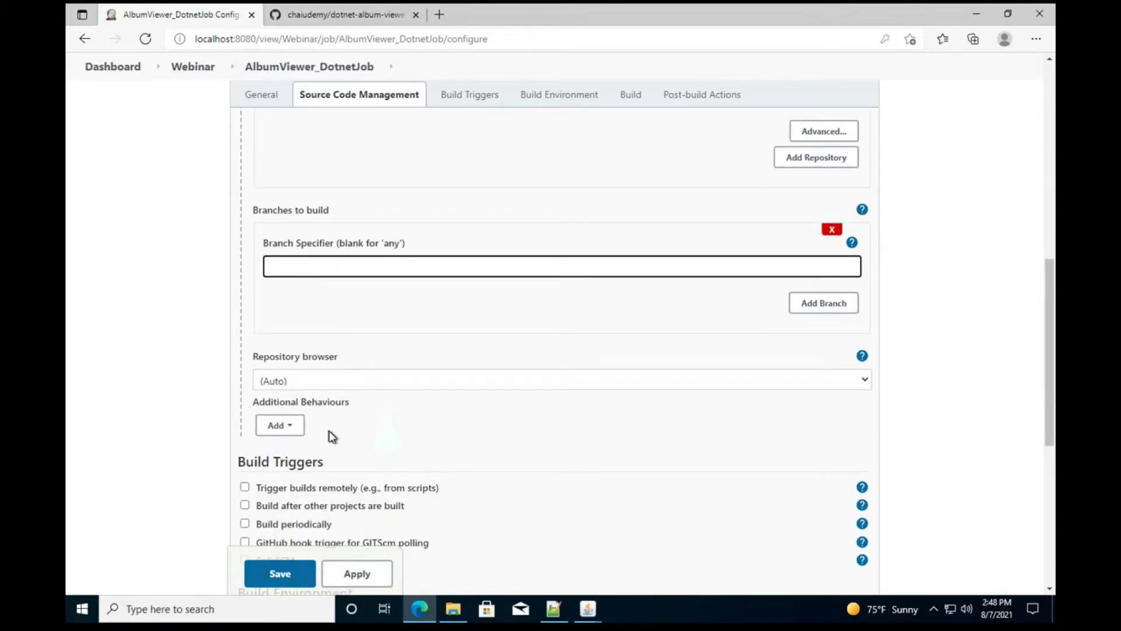
scroll(331, 436, "up", 4)
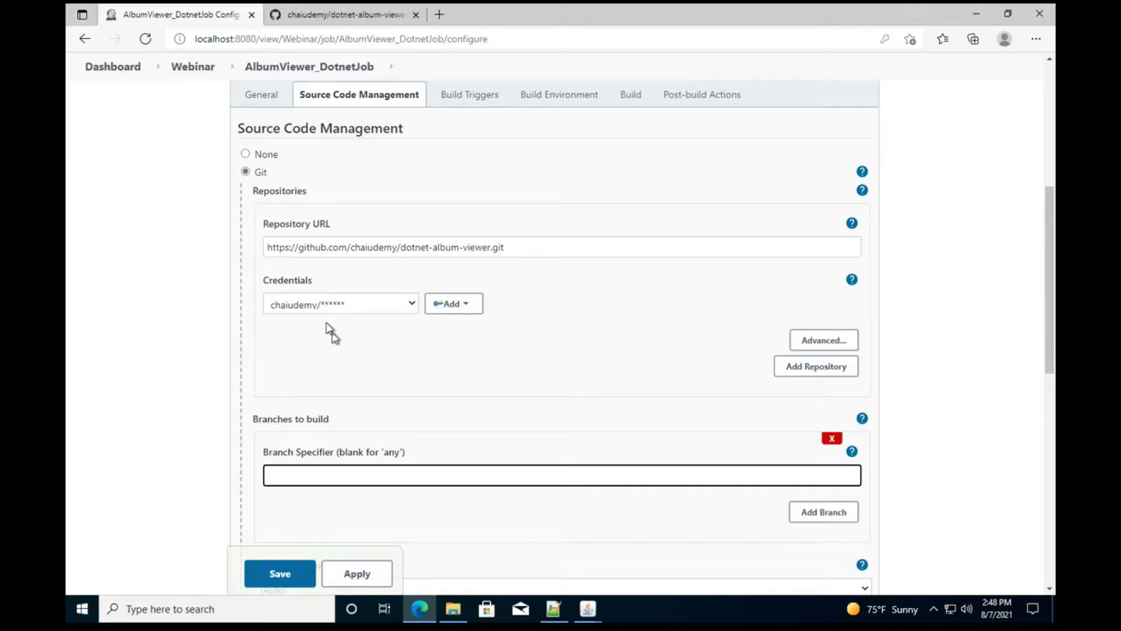
scroll(369, 330, "down", 2)
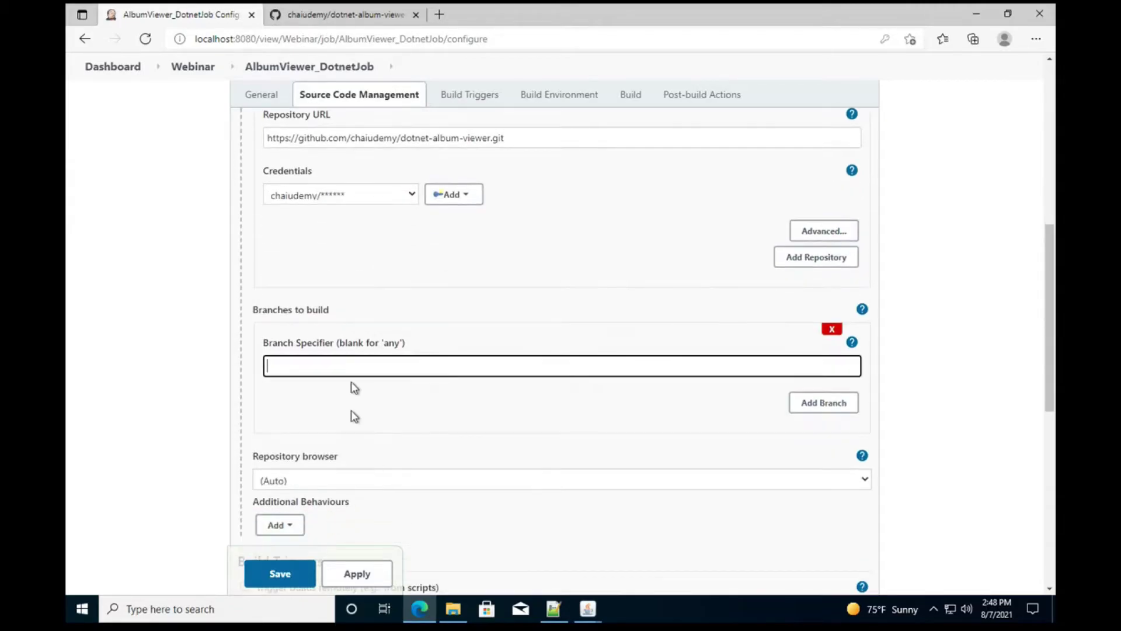
Step: Enable Trigger builds remotely to examine its authentication token field and trigger URL instructions, and disable it again
scroll(401, 397, "down", 5)
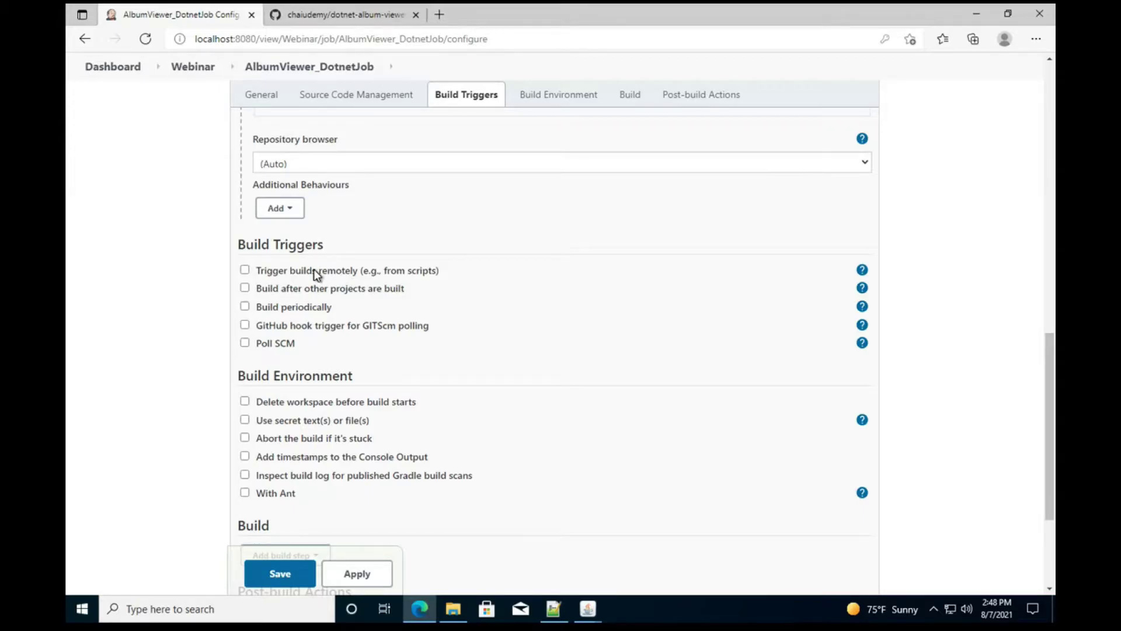
left_click(244, 271)
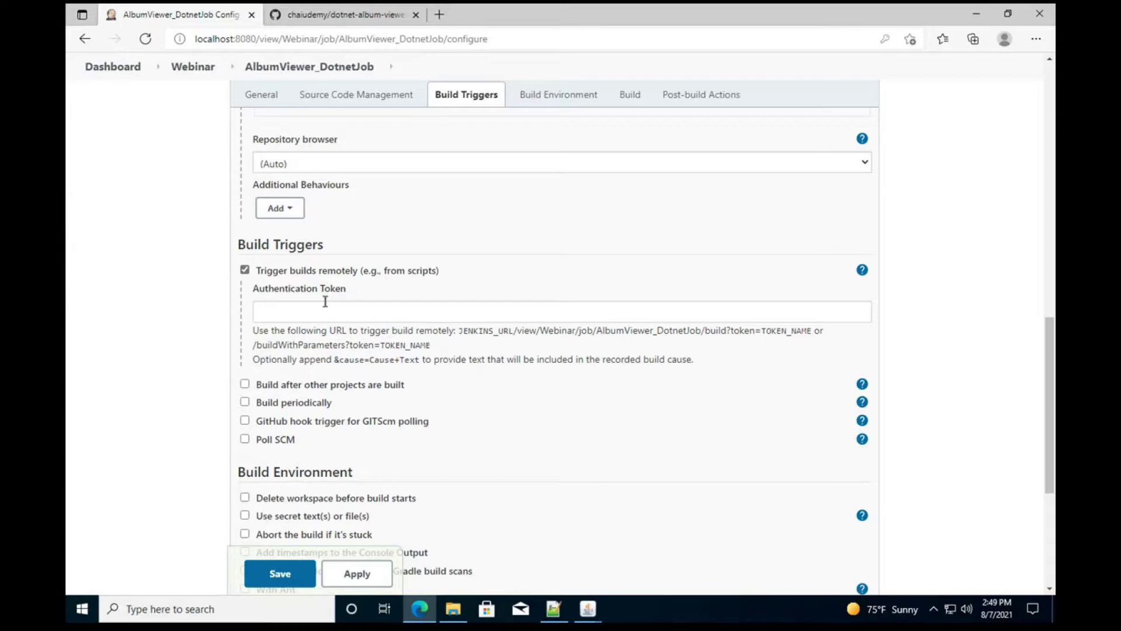
left_click_drag(455, 329, 467, 353)
left_click(467, 353)
left_click(245, 271)
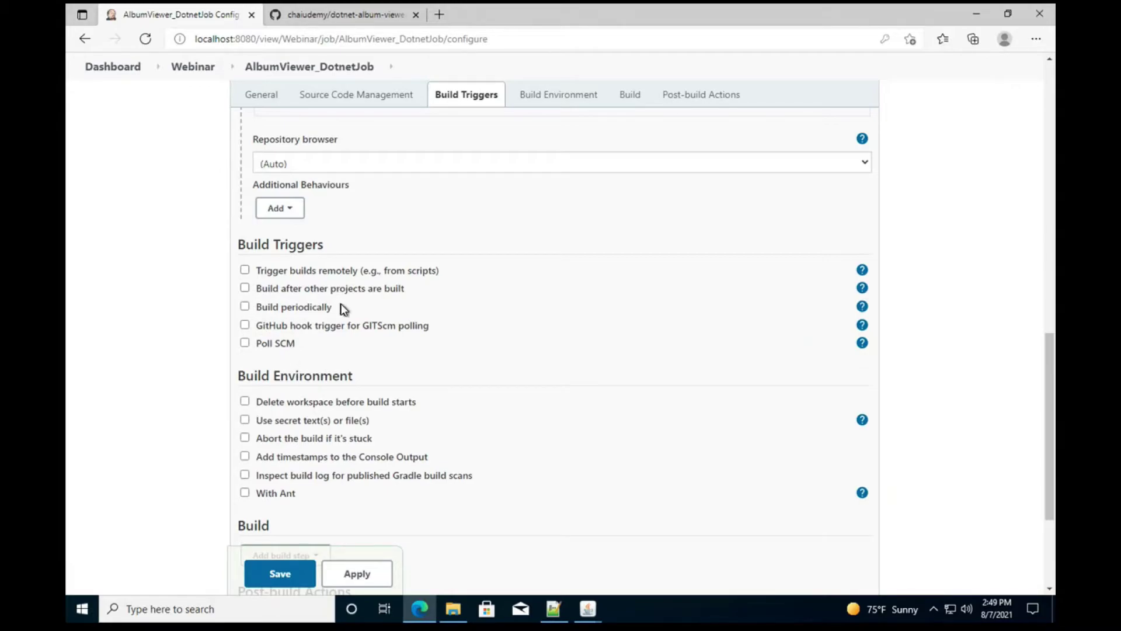
Step: Enable Build periodically to examine its schedule field, and disable it again without entering a schedule
left_click(300, 311)
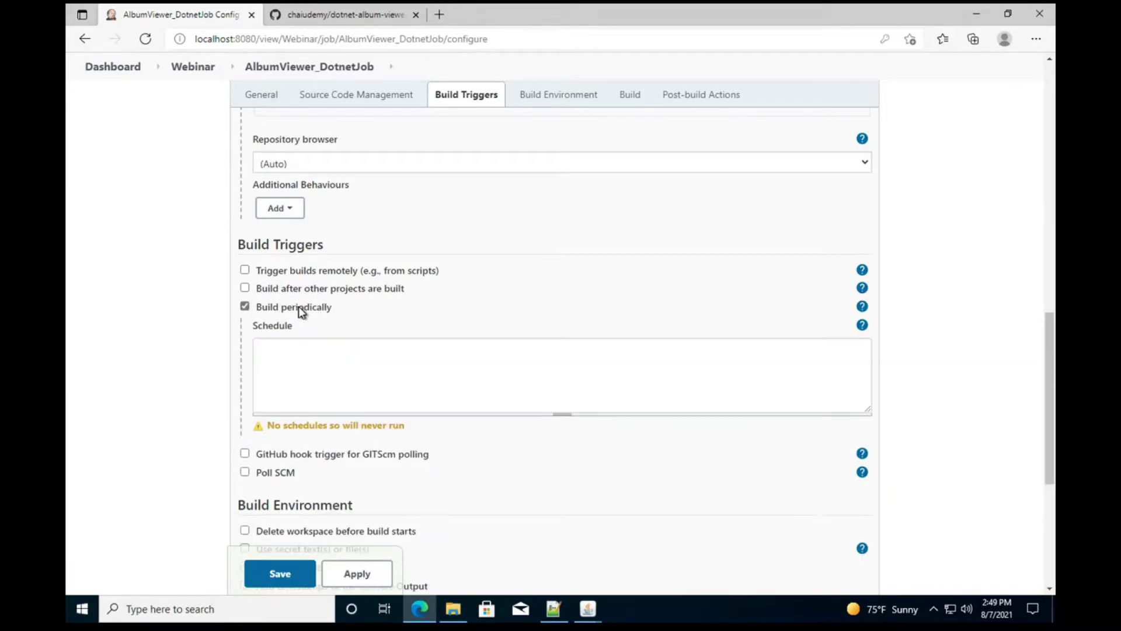
left_click(323, 376)
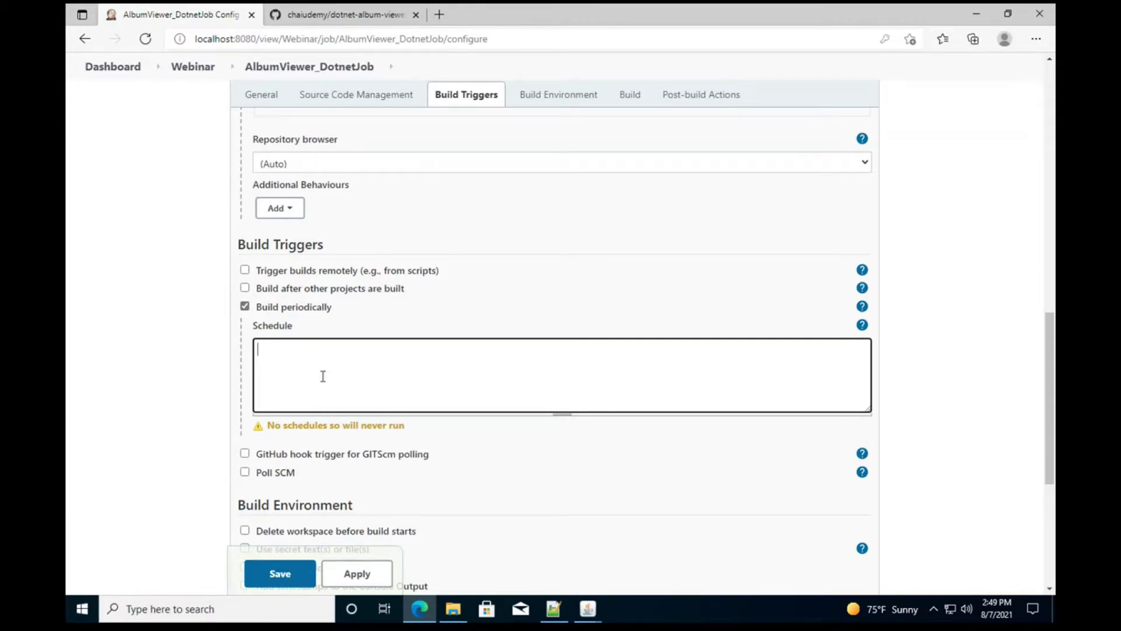
left_click(244, 306)
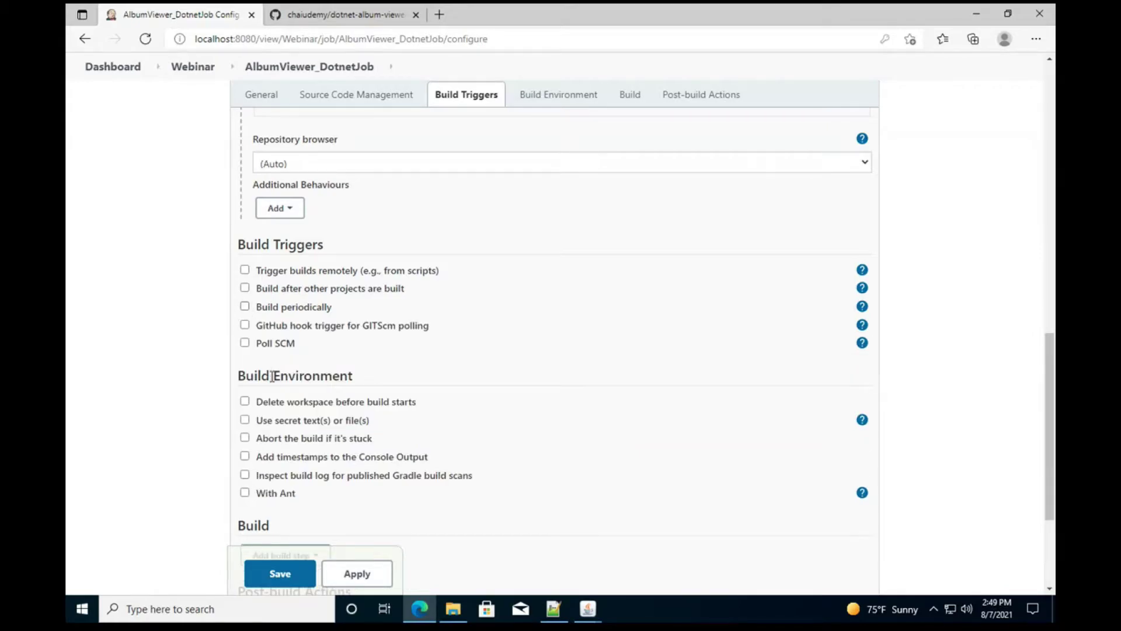
Step: Examine the GitHub hook trigger option and the Build Environment, Build and Post-build Actions sections of the job configuration
scroll(271, 373, "down", 1)
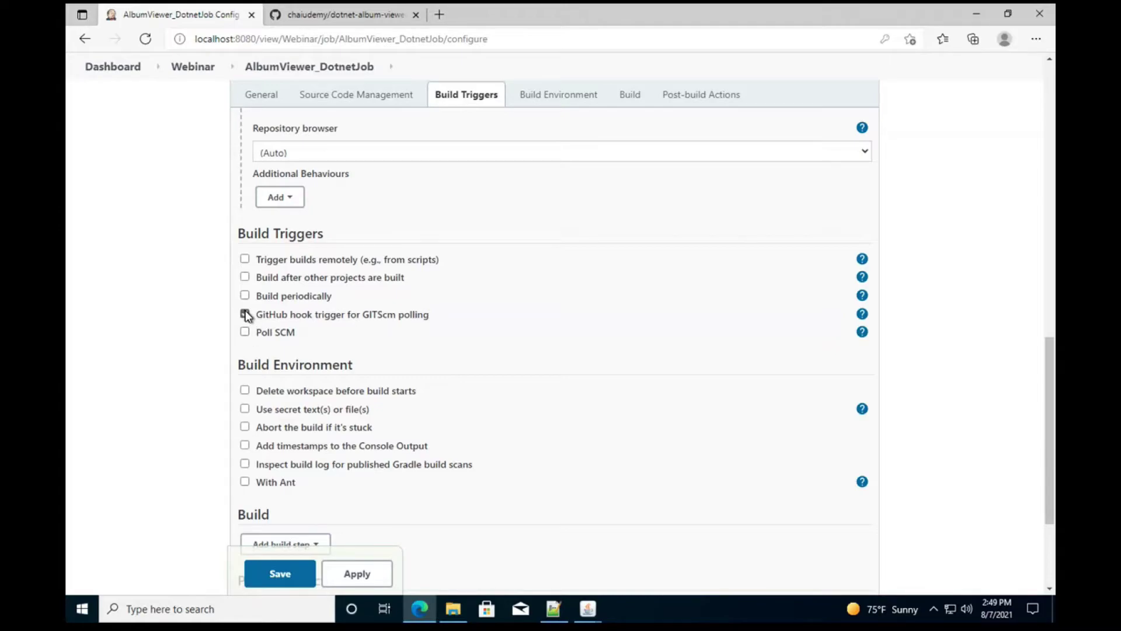
left_click(246, 314)
scroll(278, 351, "down", 1)
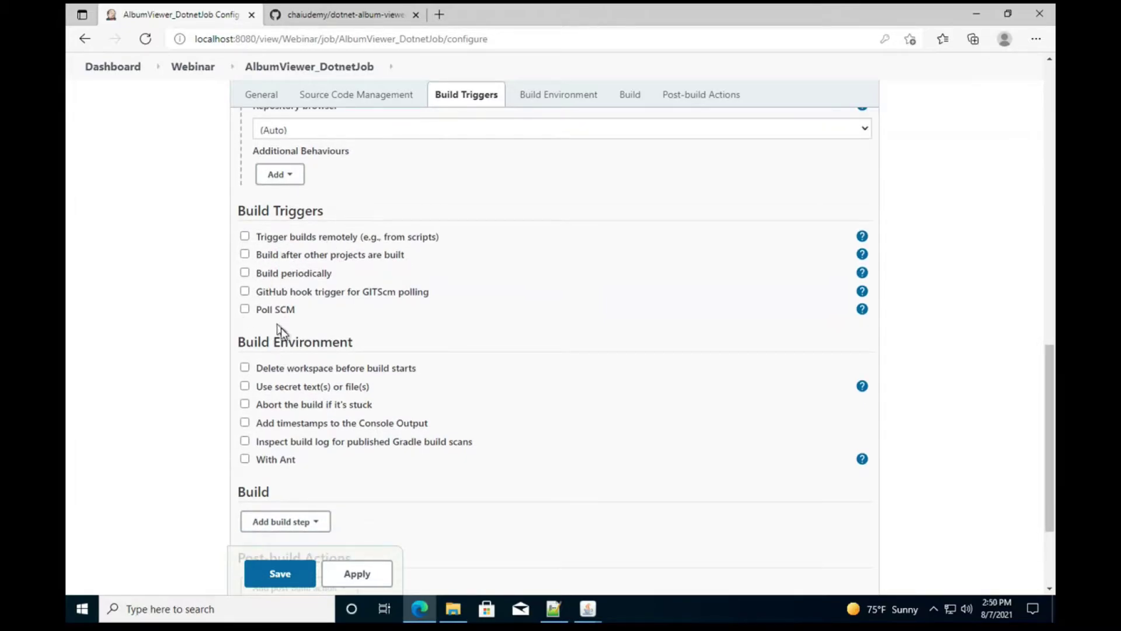
scroll(310, 344, "down", 2)
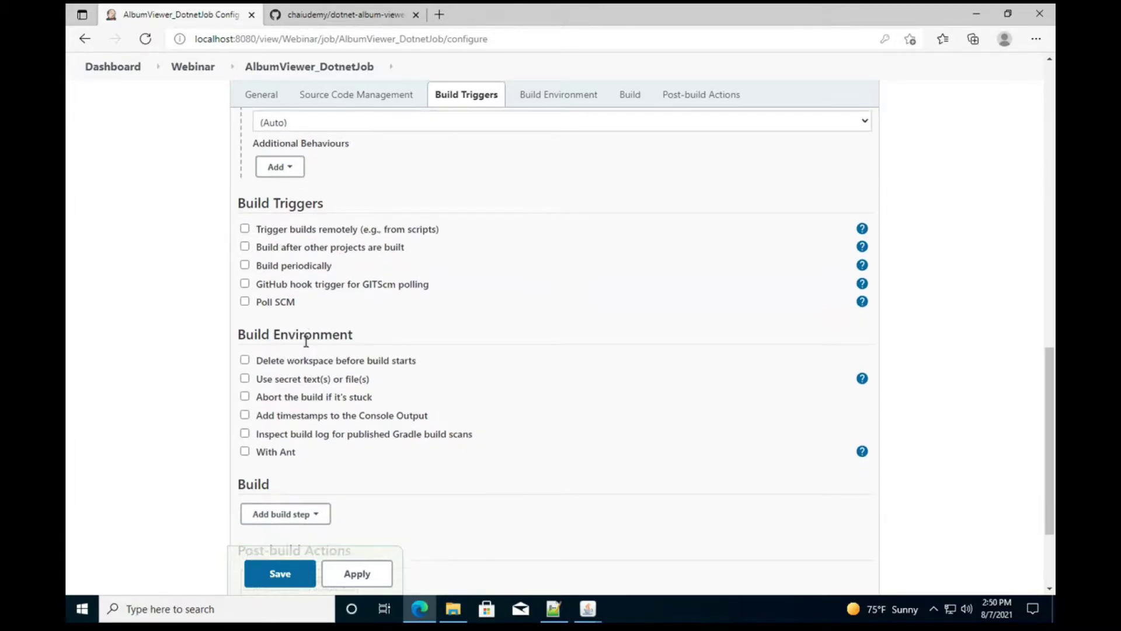
scroll(349, 403, "down", 1)
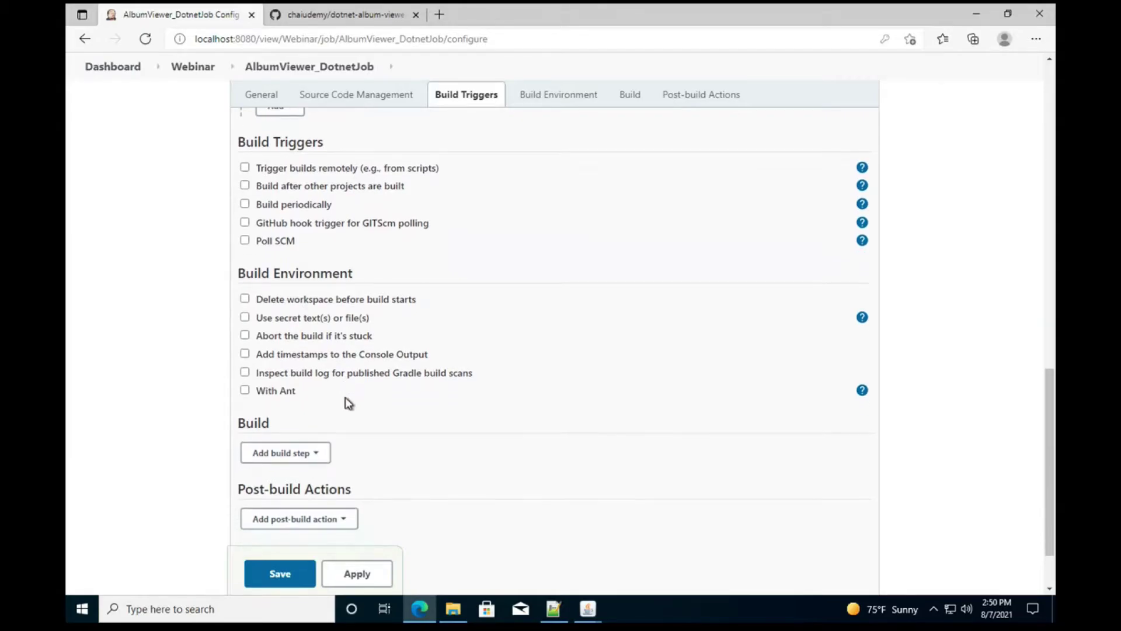
Step: Open the Jenkins dashboard in a separate browser tab and examine the available nodes under Manage Nodes and Clouds
scroll(348, 403, "down", 2)
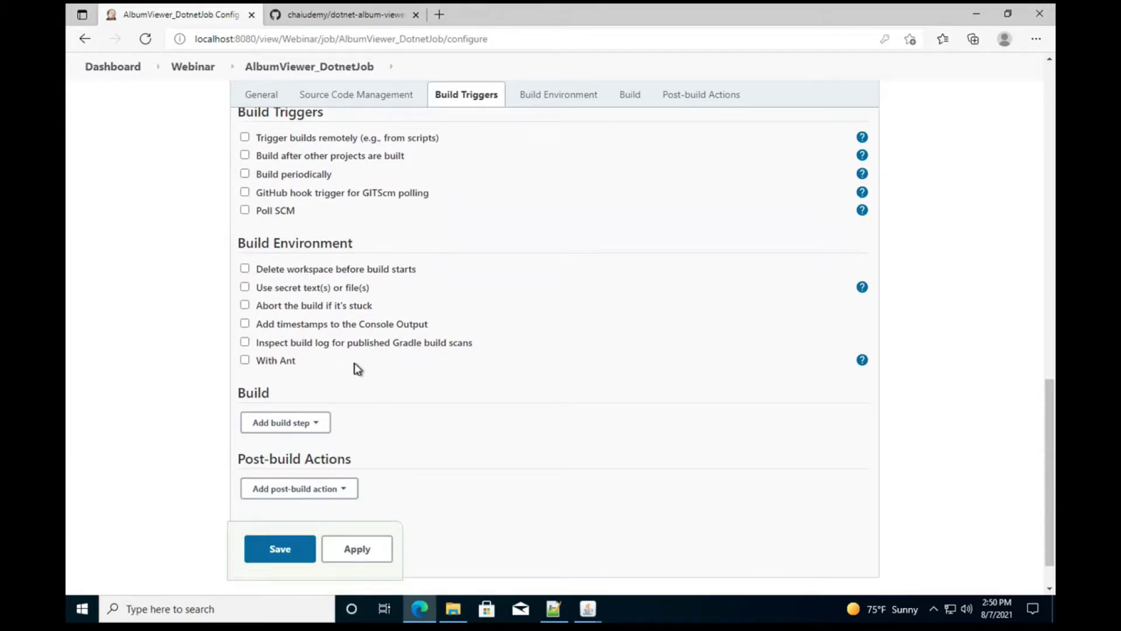
scroll(357, 368, "up", 10)
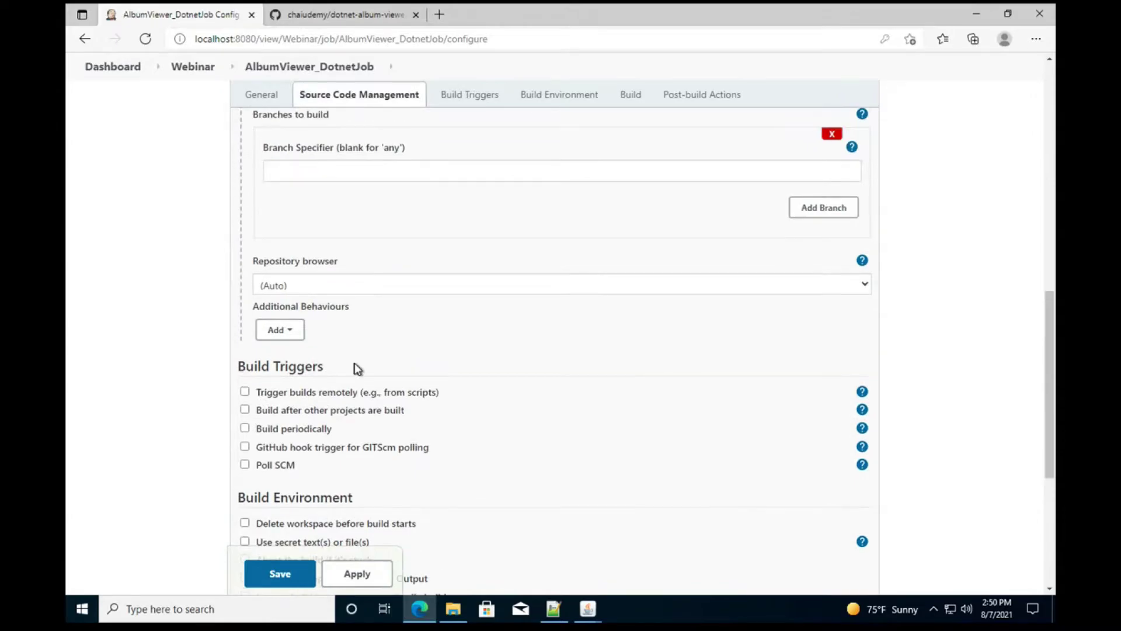
scroll(355, 364, "up", 10)
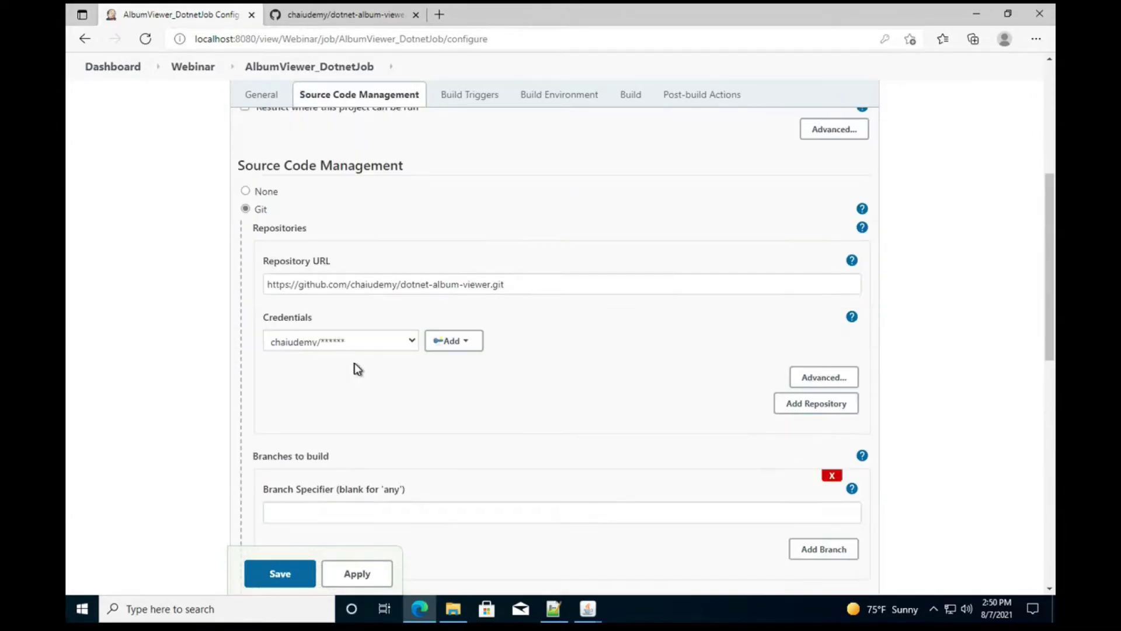
scroll(357, 367, "up", 5)
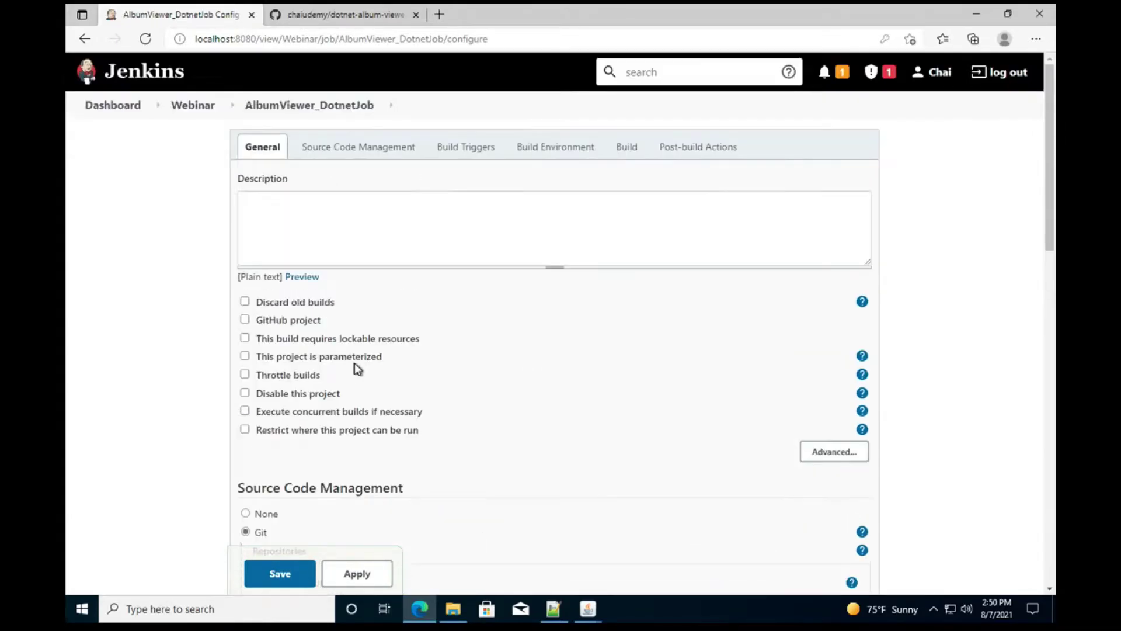
scroll(389, 373, "down", 1)
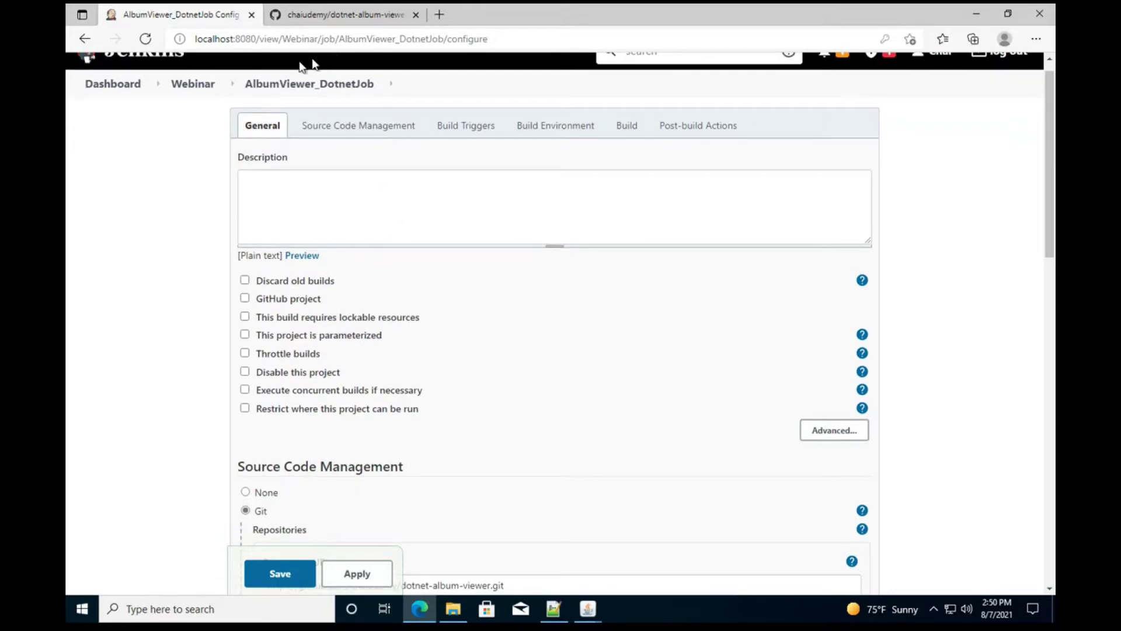
right_click(125, 87)
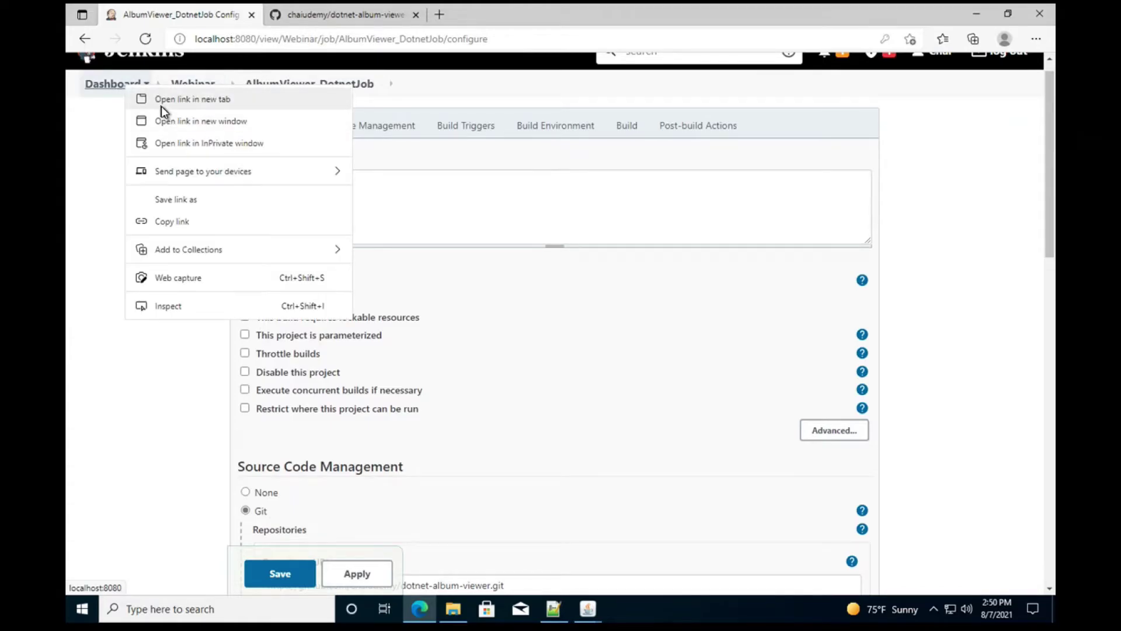
left_click(162, 100)
left_click(322, 17)
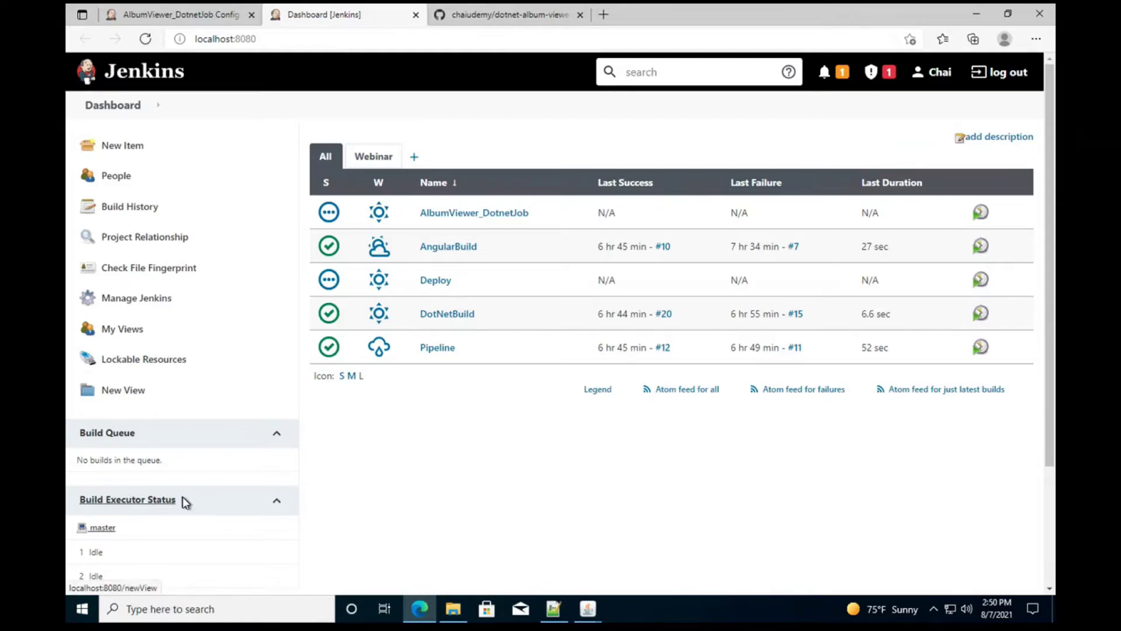
left_click(155, 295)
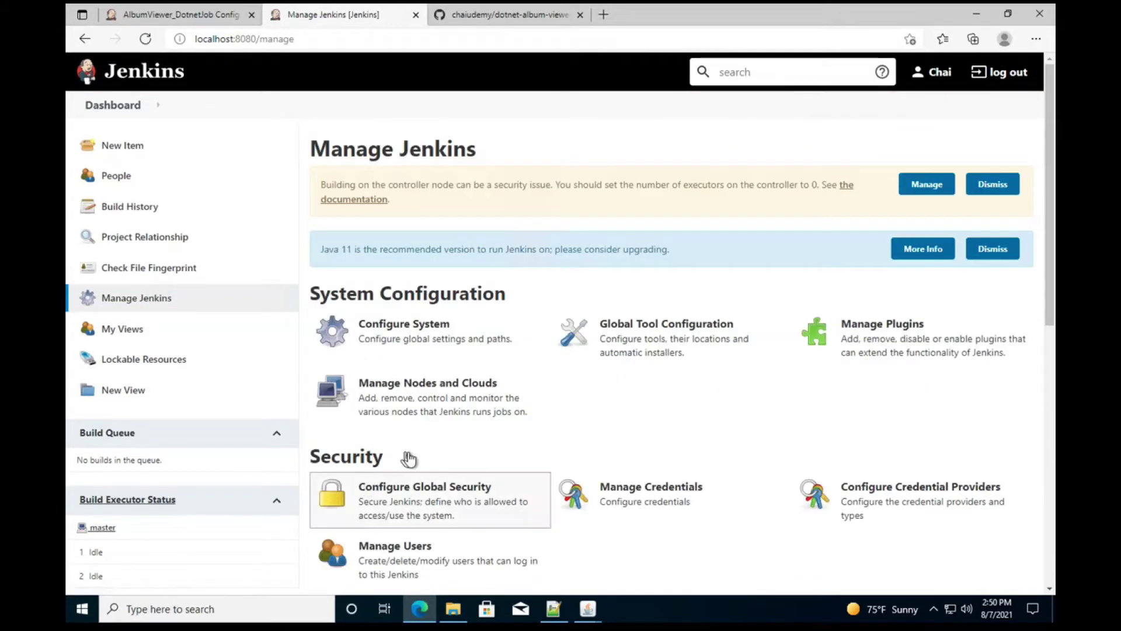
left_click(417, 405)
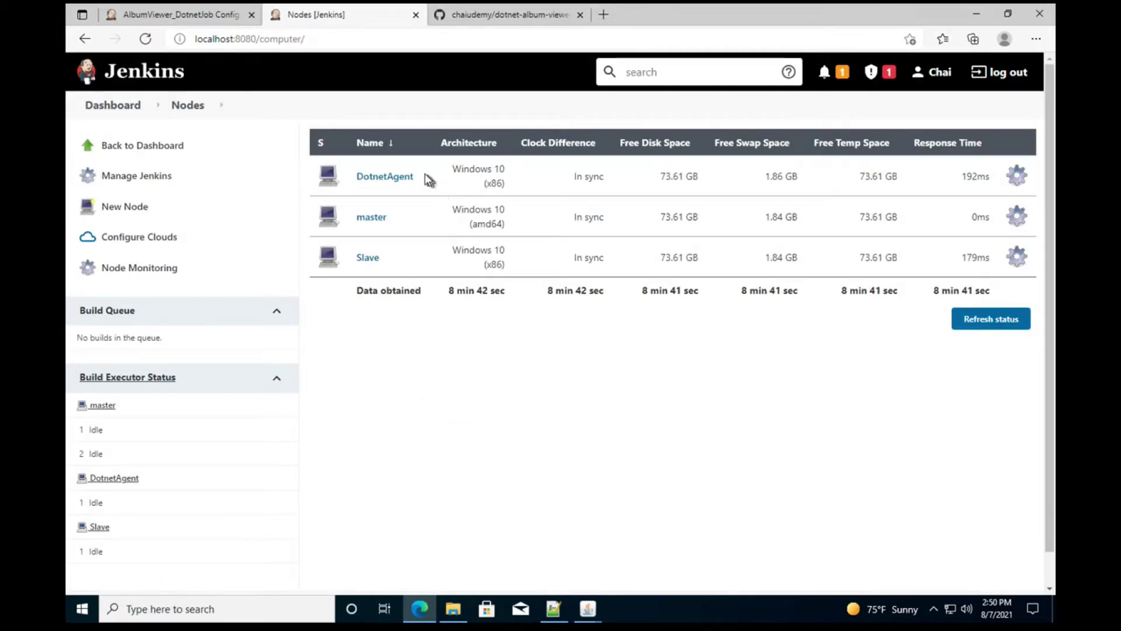
left_click(208, 18)
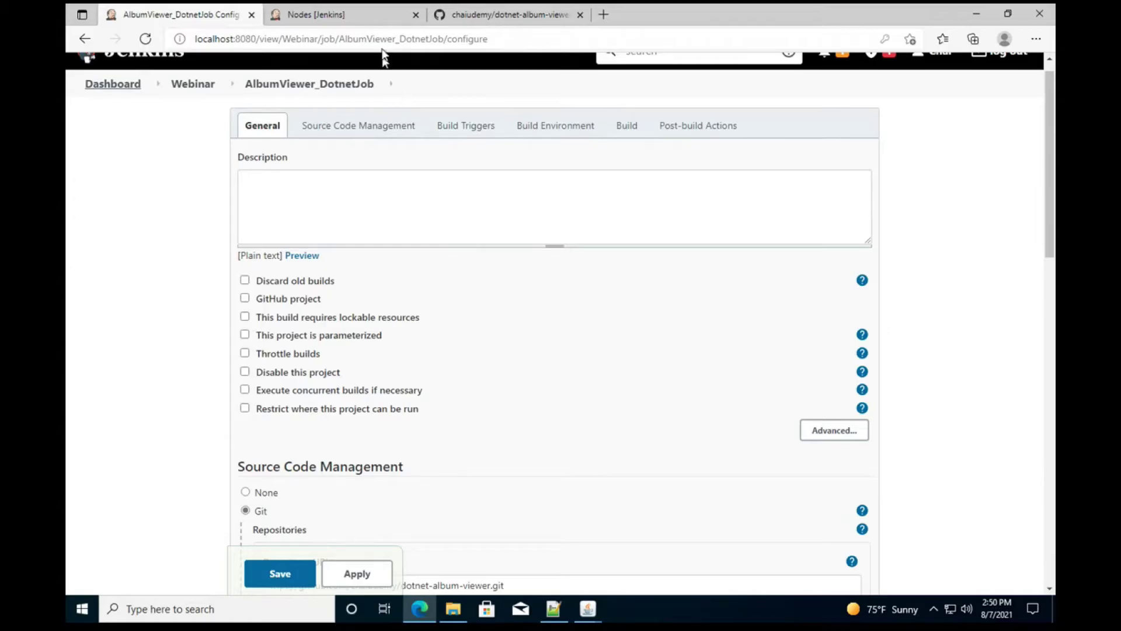
left_click(379, 16)
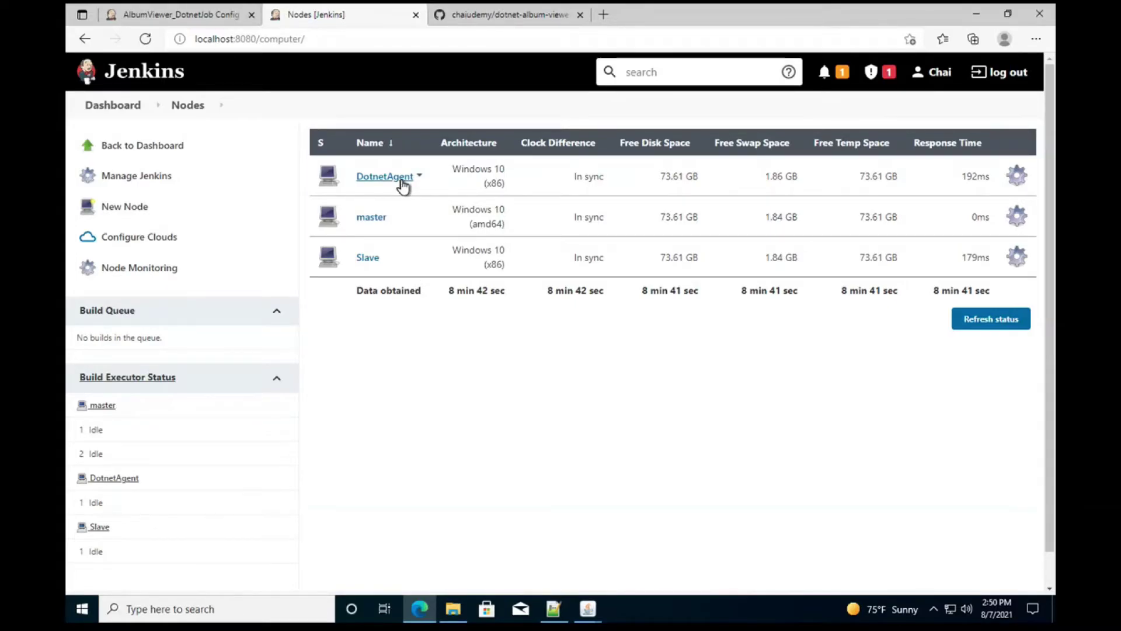
Step: Restrict where AlbumViewer_DotnetJob can be run, using DotnetAgent as the label expression
left_click(217, 14)
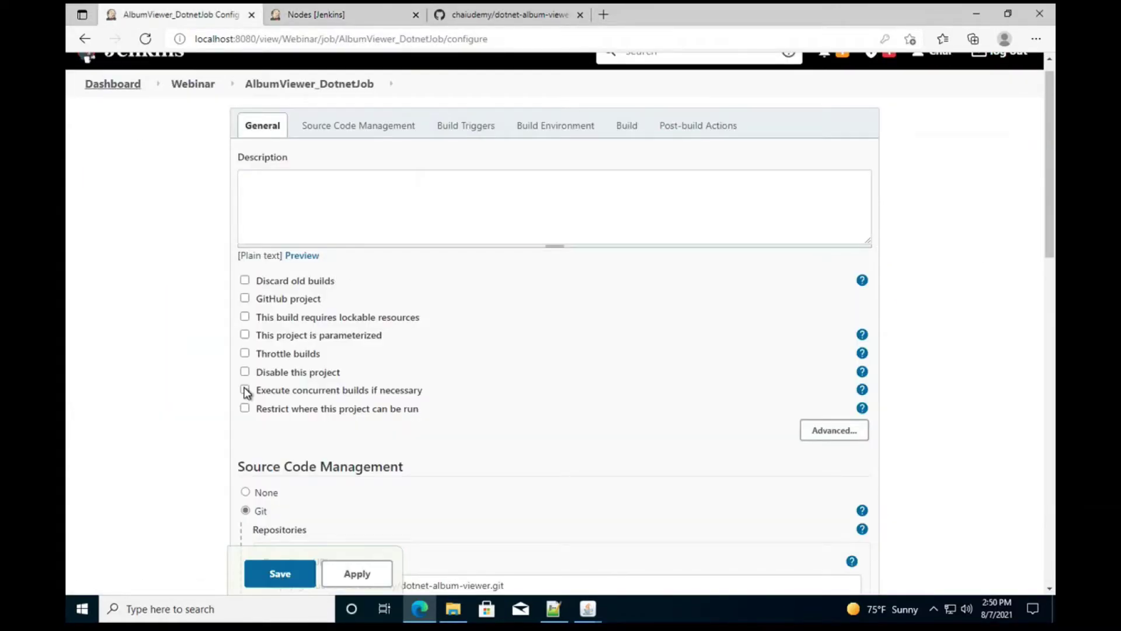
left_click(245, 408)
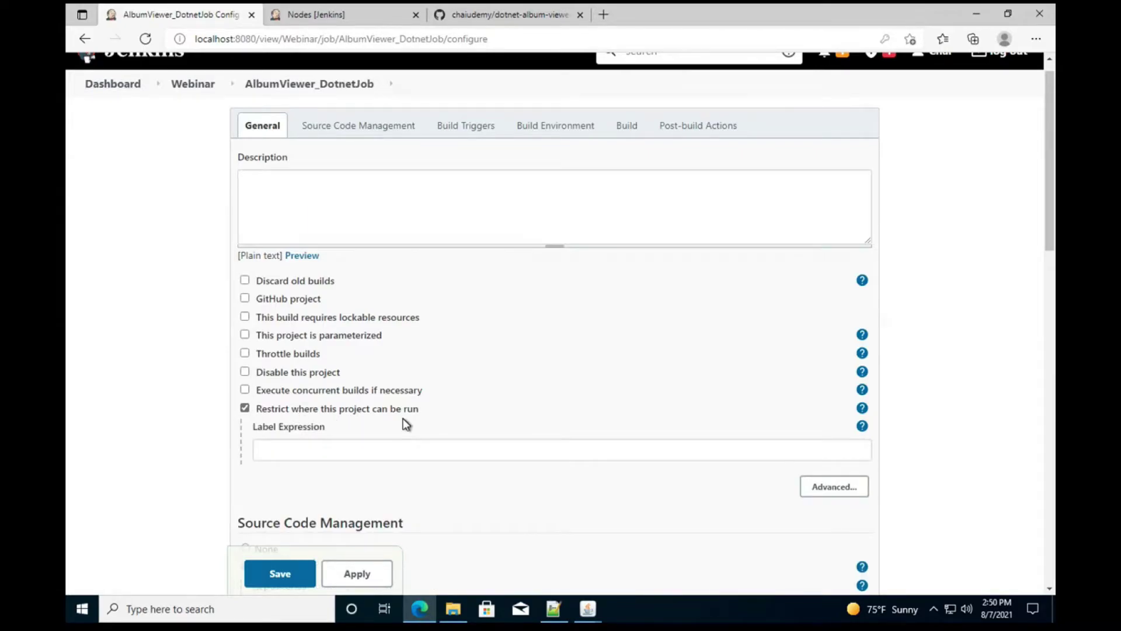
left_click(338, 446)
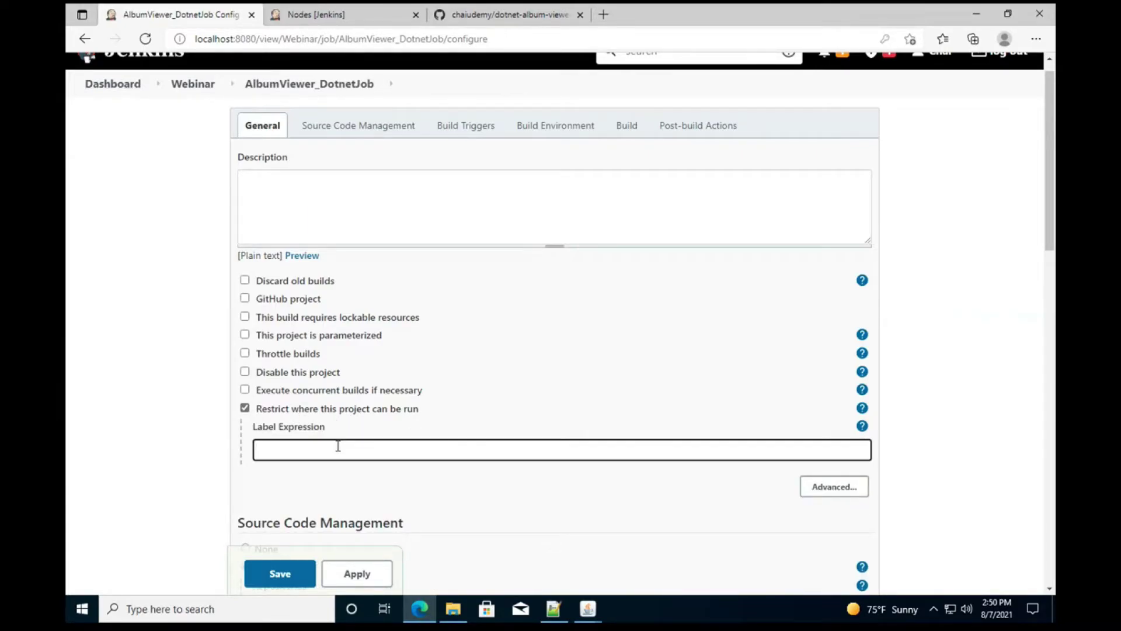
type("Dot")
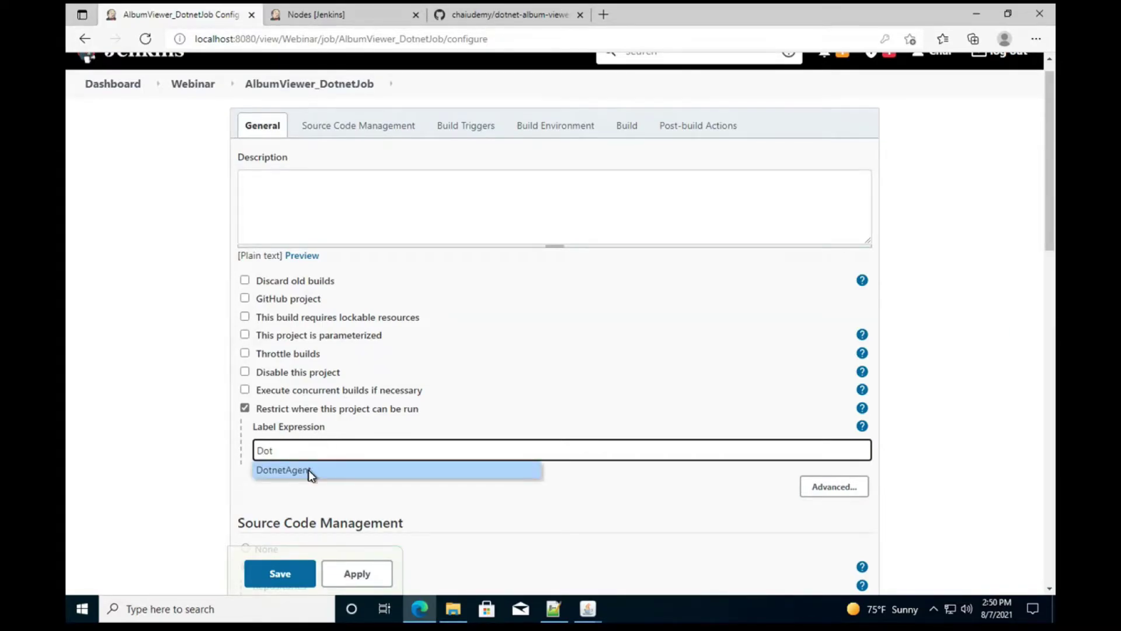
left_click(308, 470)
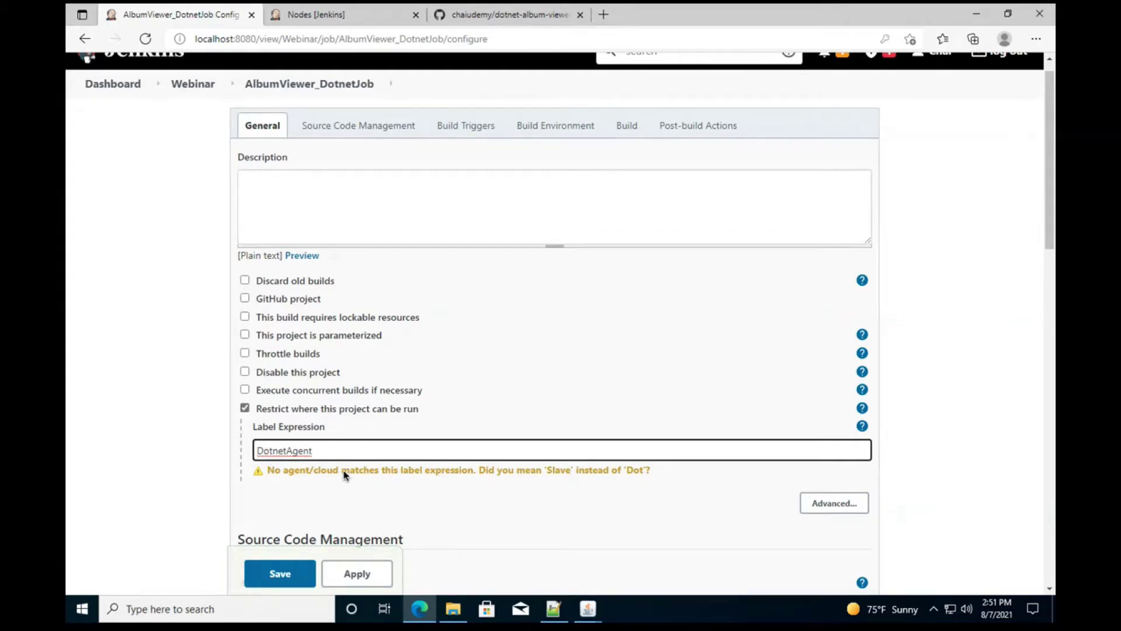
left_click(299, 512)
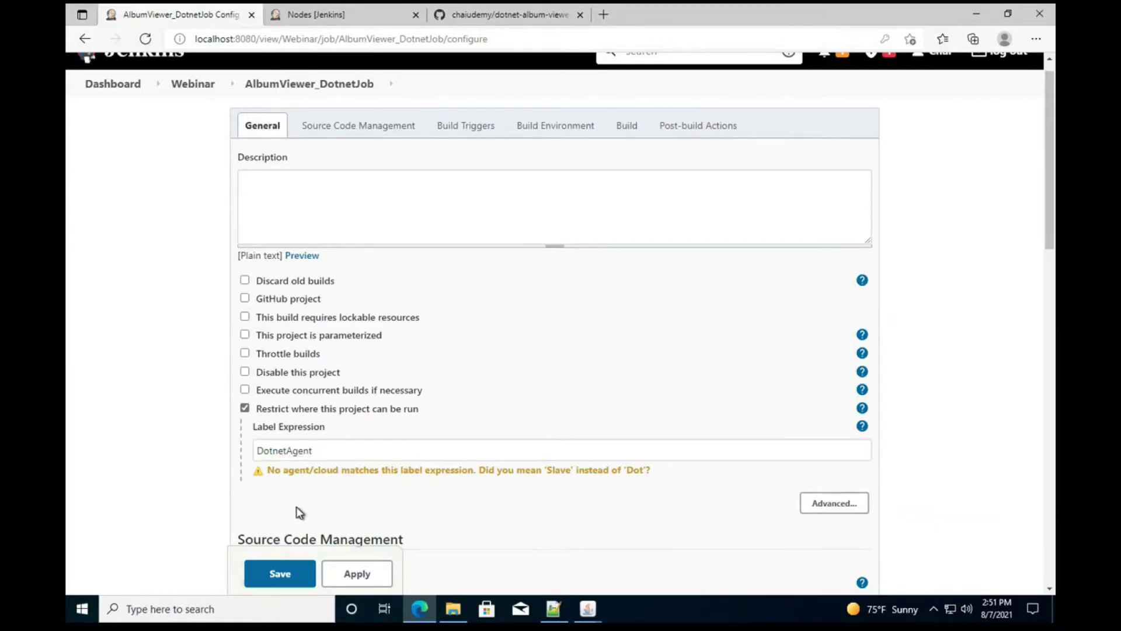
Step: Try the Build Environment options Delete workspace before build starts and Add timestamps to the Console Output, disabling each again
scroll(299, 512, "down", 1)
scroll(369, 469, "down", 1)
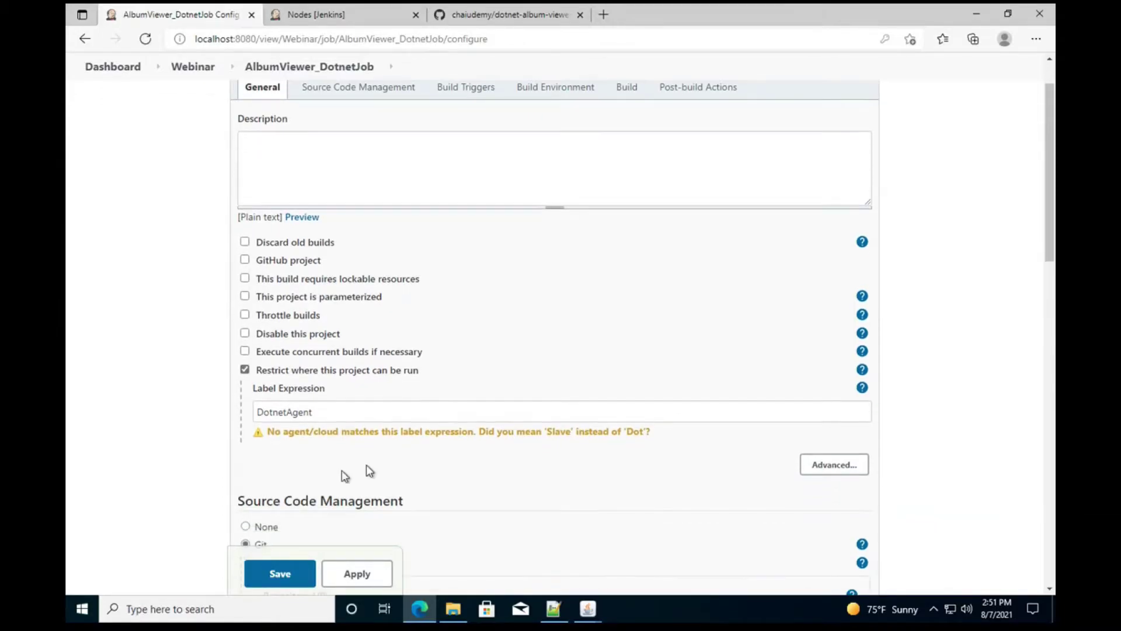
scroll(374, 478, "down", 2)
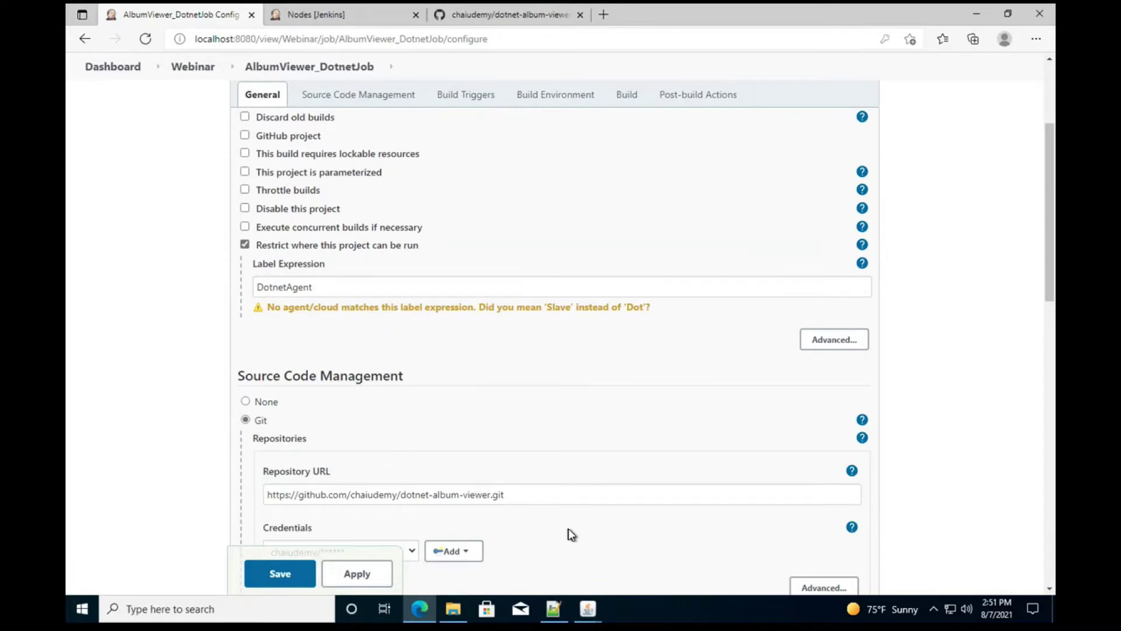
scroll(570, 531, "down", 6)
scroll(503, 453, "down", 5)
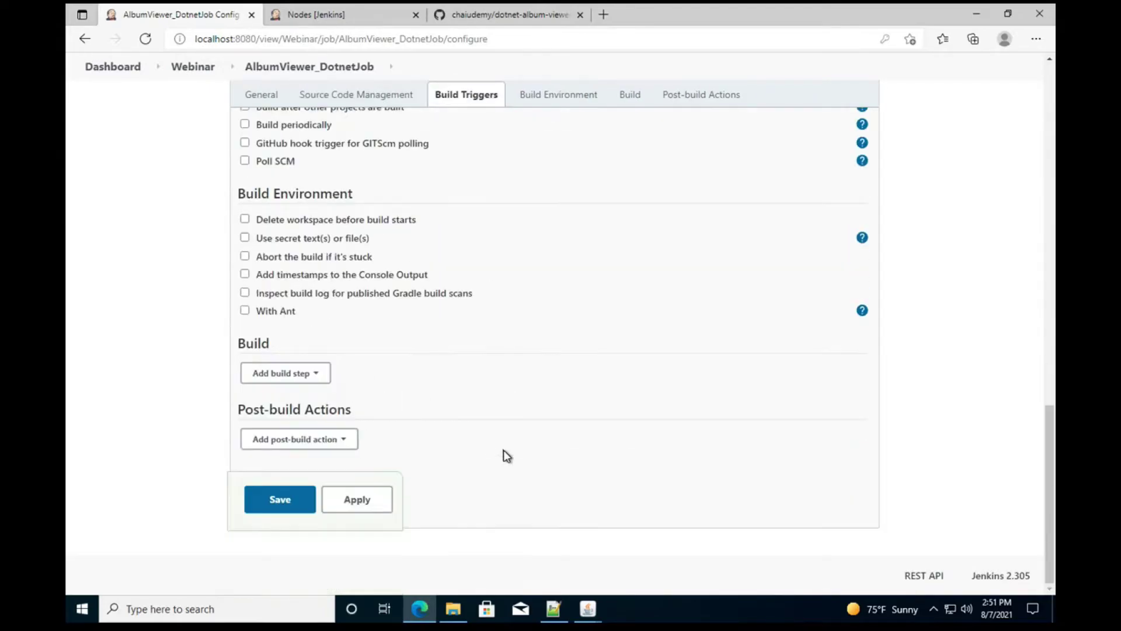
scroll(441, 242, "up", 1)
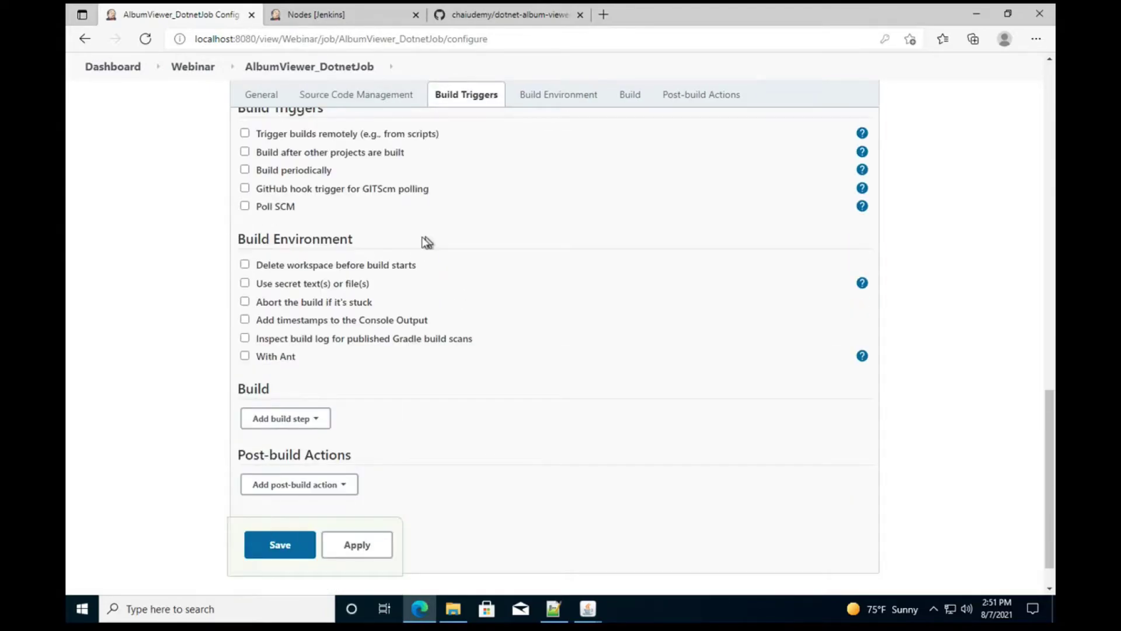
scroll(373, 198, "down", 1)
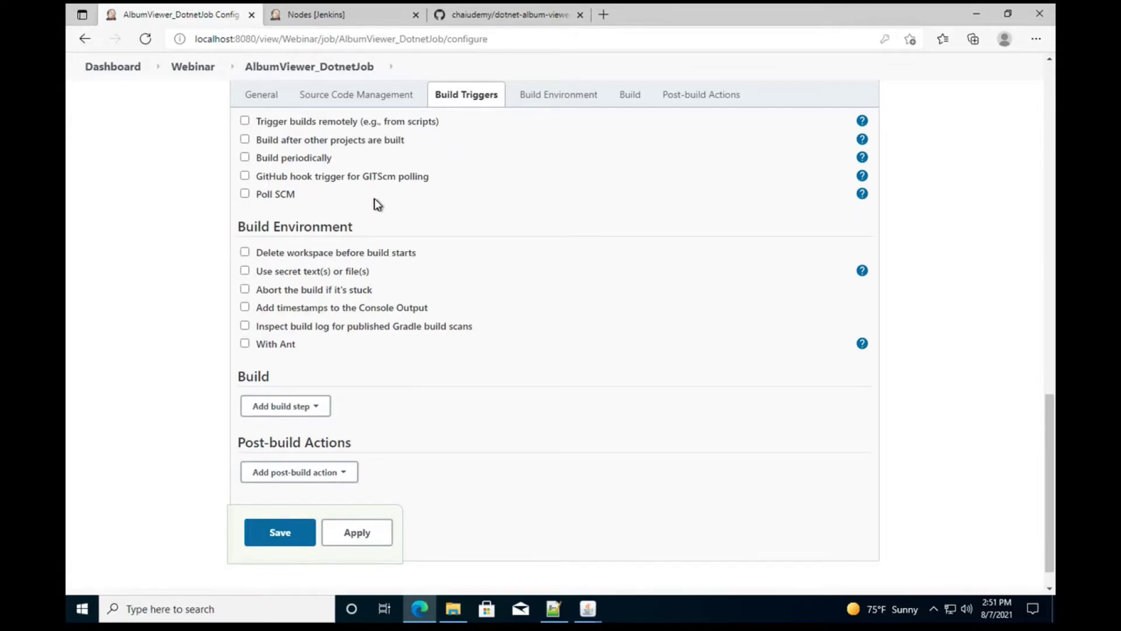
left_click(330, 255)
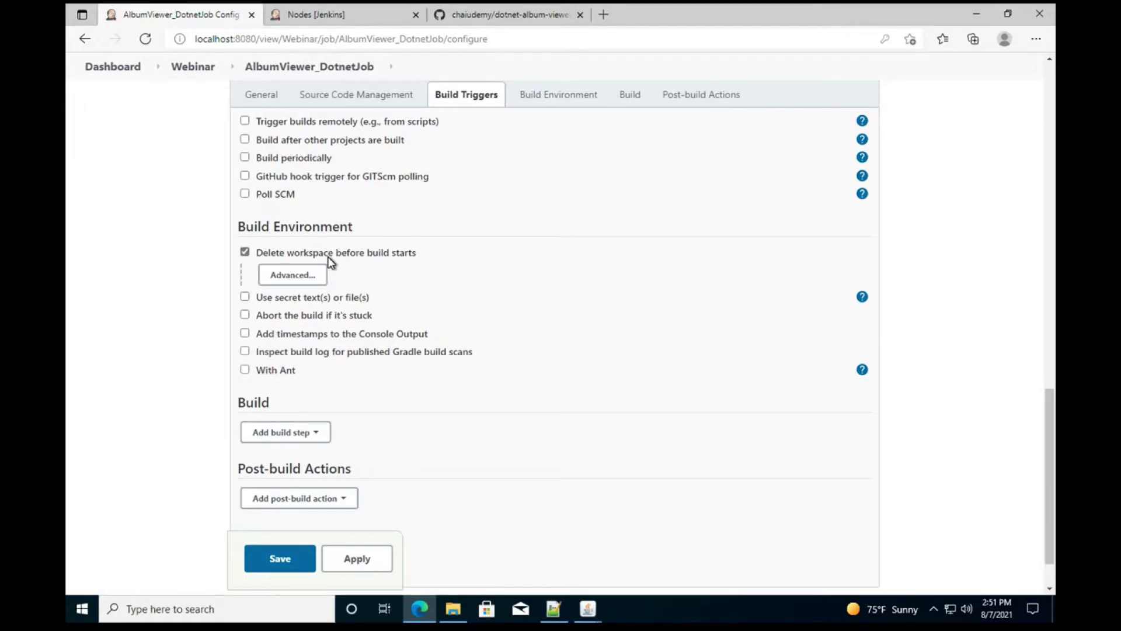
left_click(329, 258)
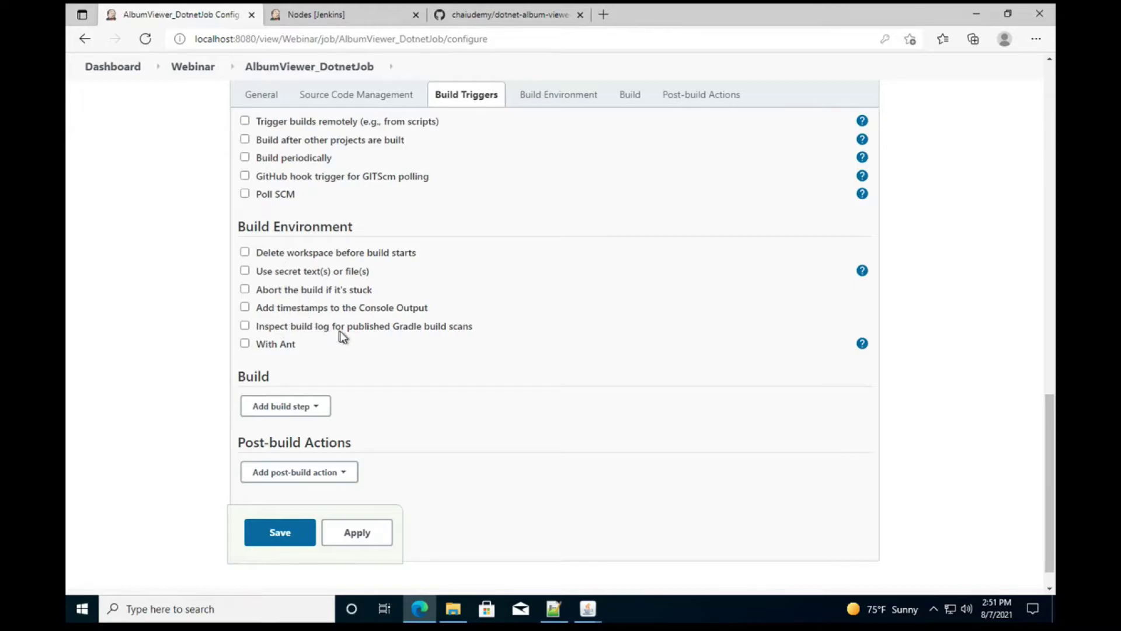
left_click(326, 311)
left_click(325, 313)
scroll(325, 283, "down", 1)
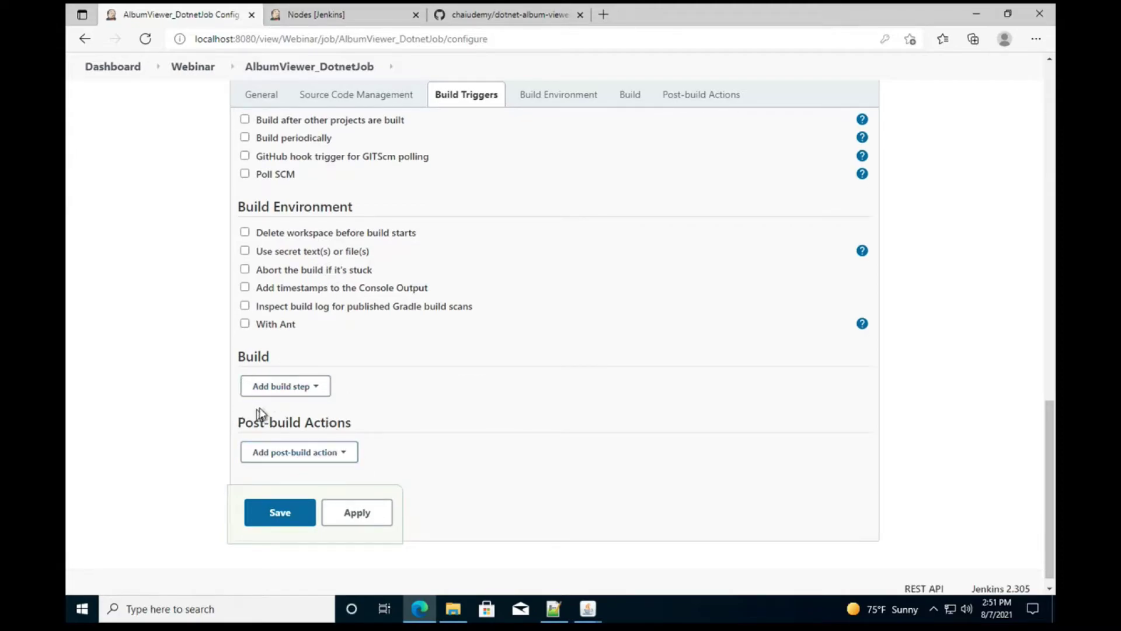
Step: Examine the build step types offered in the job's Build section without adding one
double_click(260, 356)
left_click(303, 397)
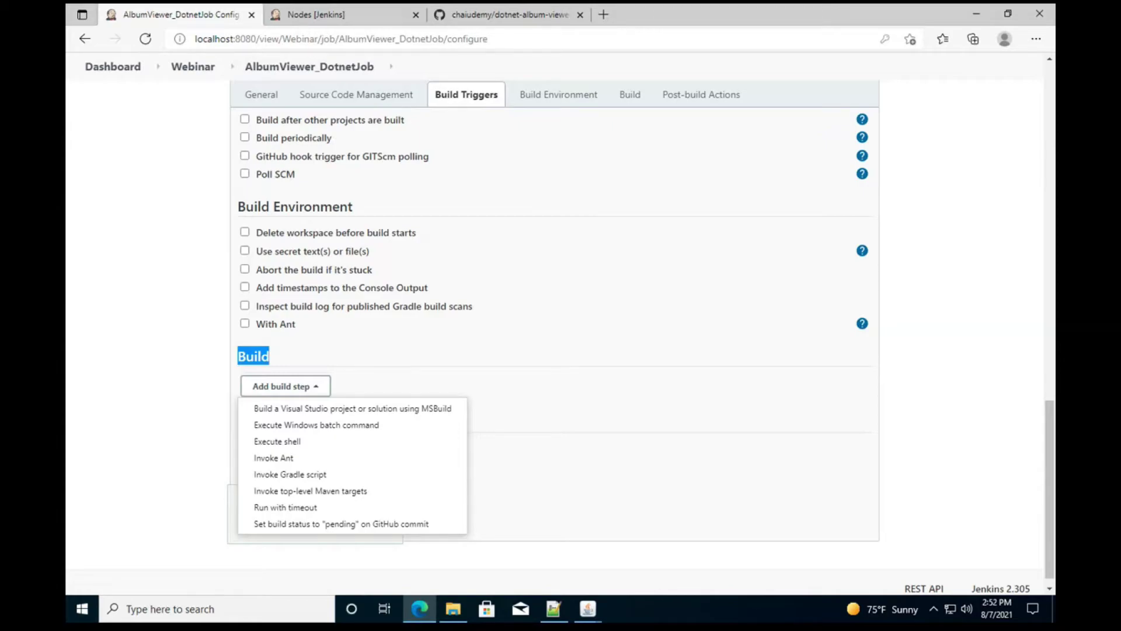
left_click(300, 387)
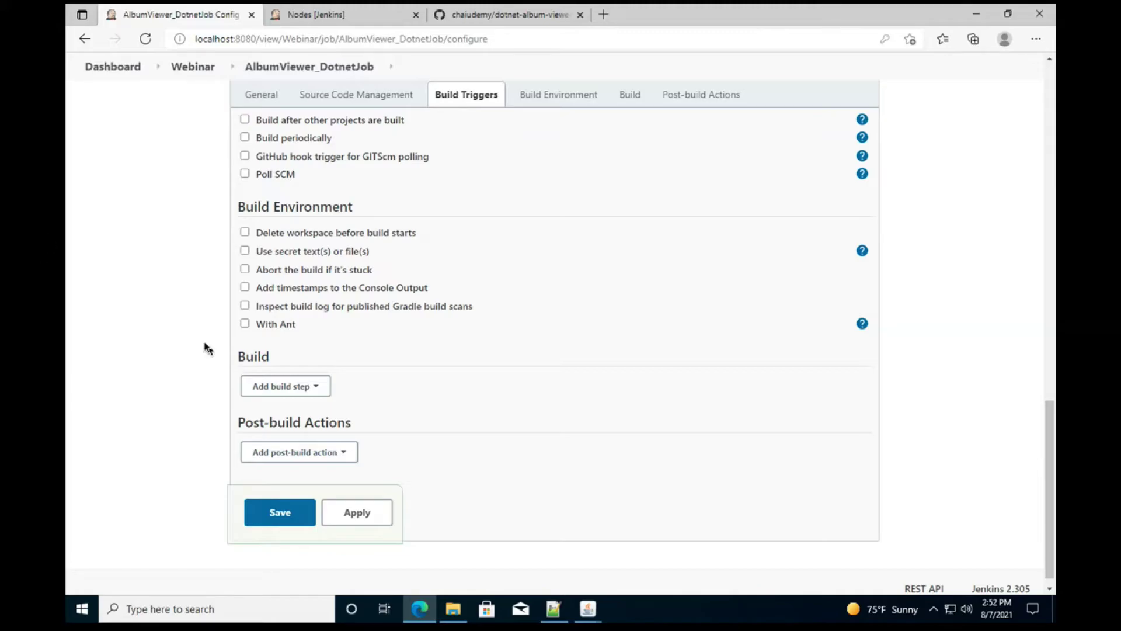
Step: Add a Build a Visual Studio project or solution using MSBuild step to the job after reviewing its Git repository settings
left_click(302, 389)
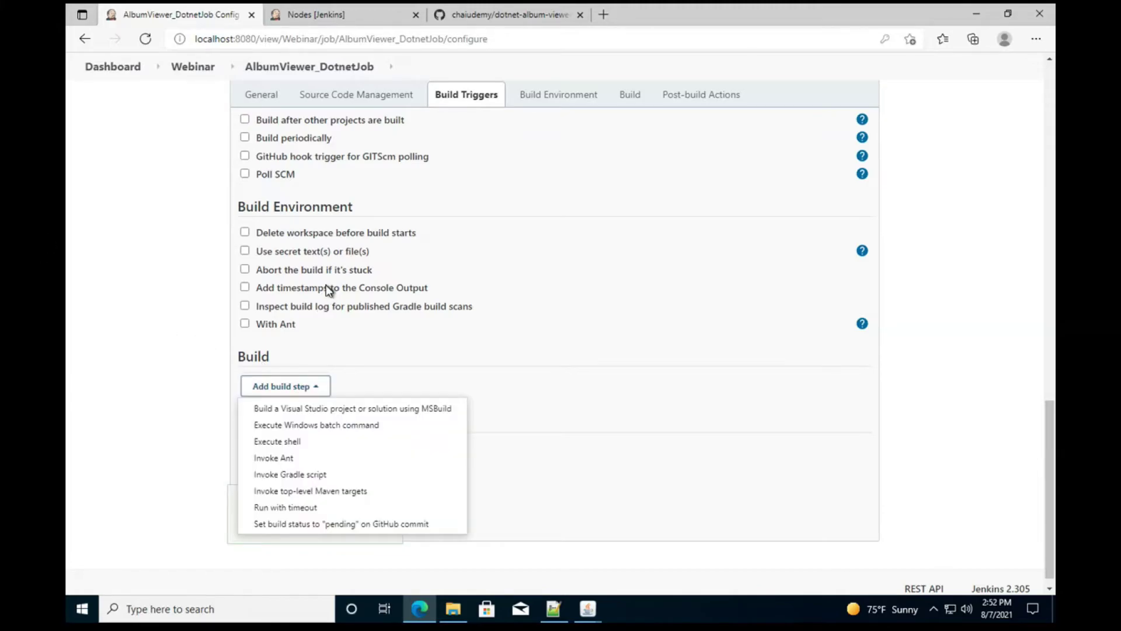
scroll(327, 285, "up", 10)
scroll(326, 285, "up", 3)
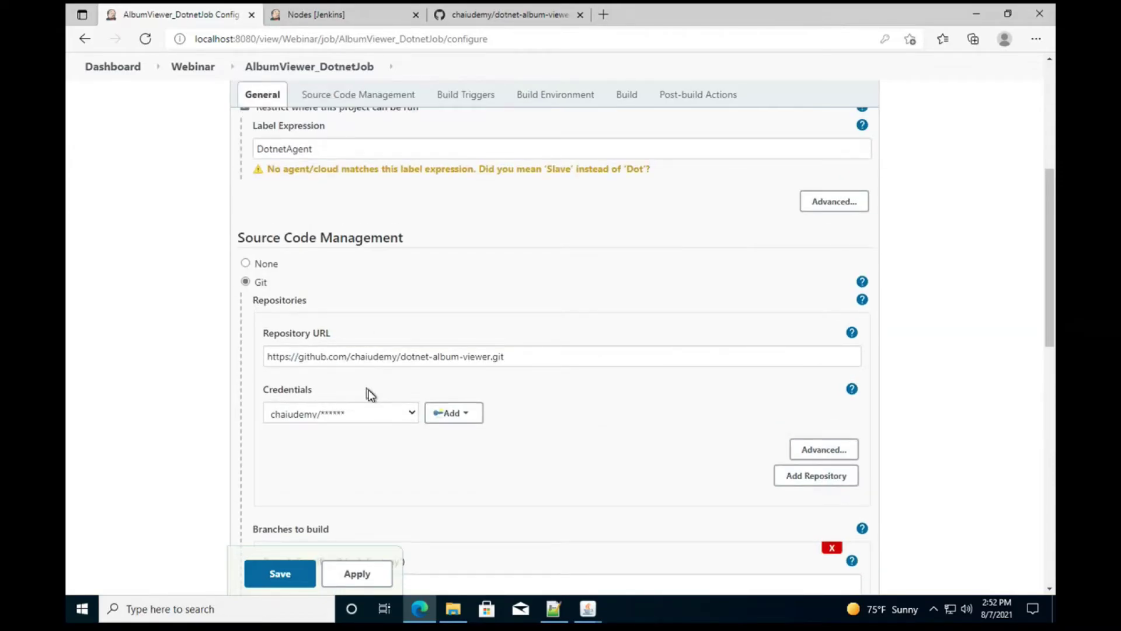
scroll(406, 374, "down", 2)
scroll(406, 362, "down", 2)
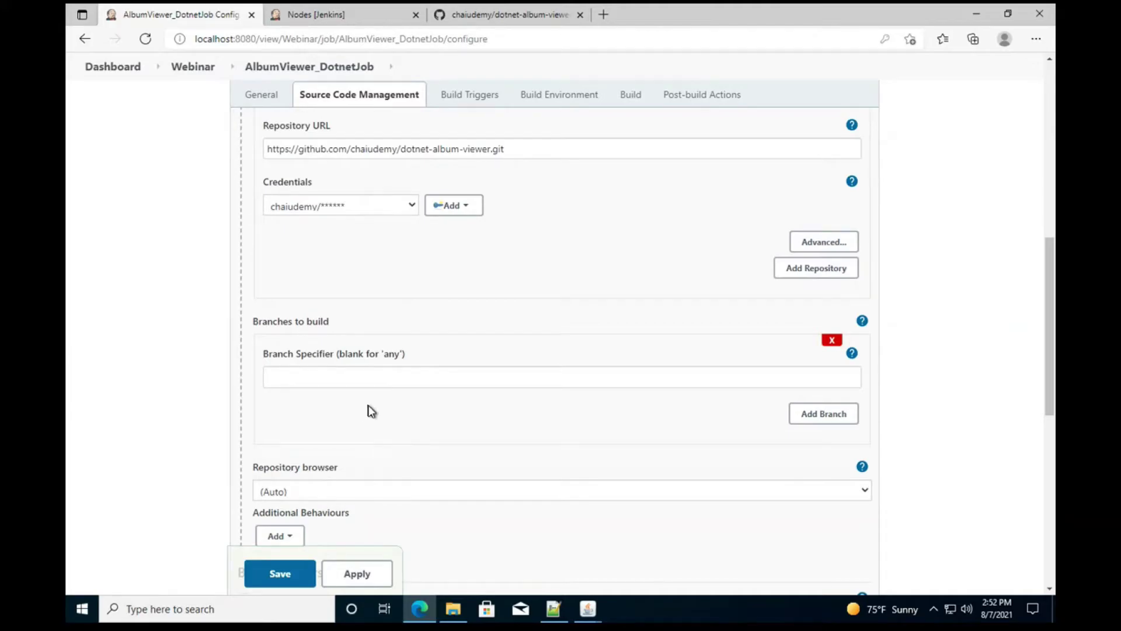
scroll(368, 405, "down", 8)
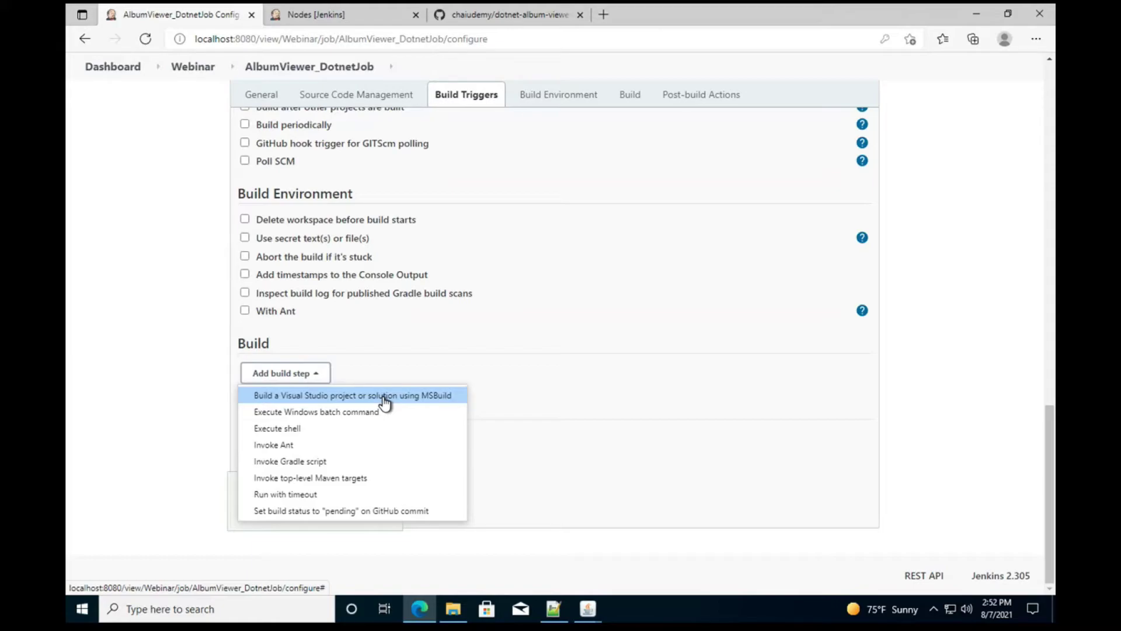
left_click(384, 399)
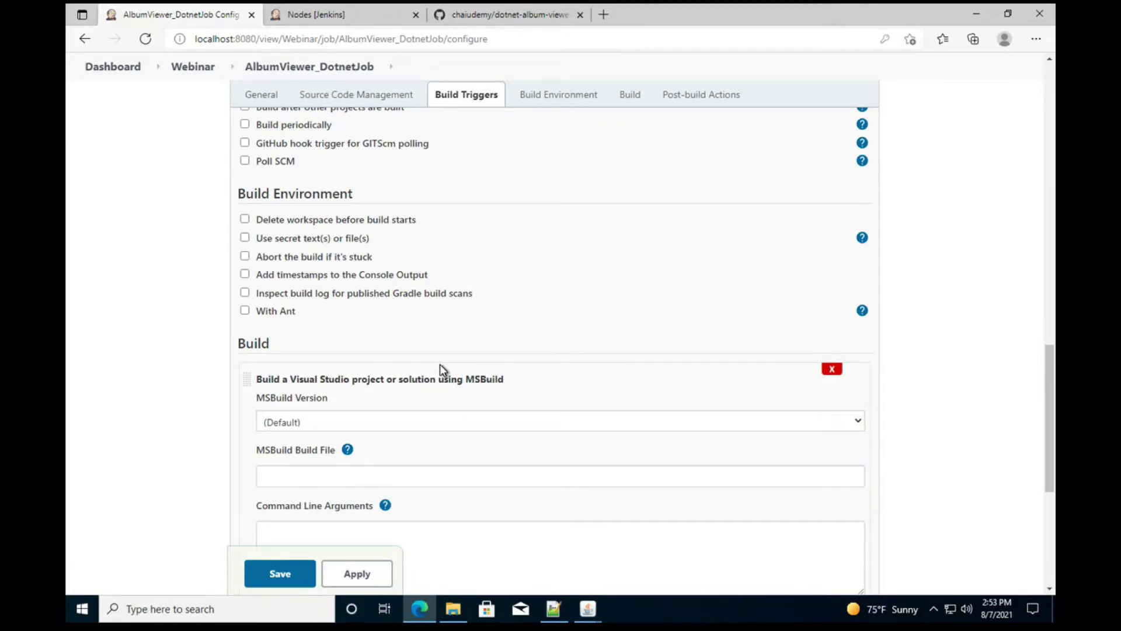
Step: Copy the solution file name AlbumViewerNetCore.sln from the GitHub repository's root and enter it as the job's MSBuild Build File
scroll(299, 467, "down", 1)
left_click(297, 445)
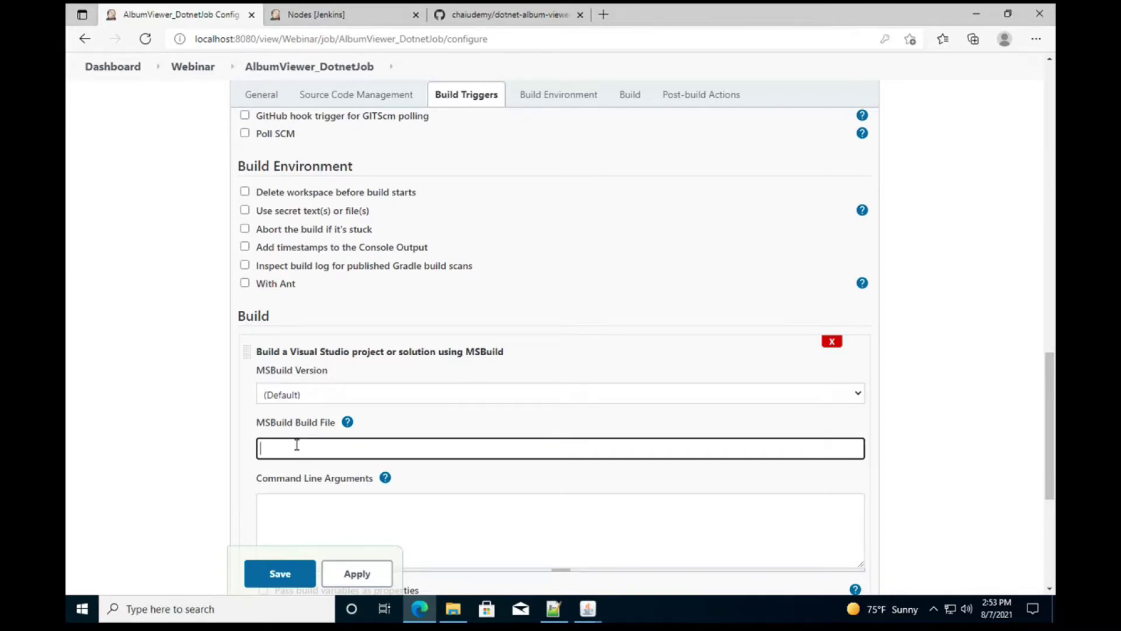
left_click(472, 14)
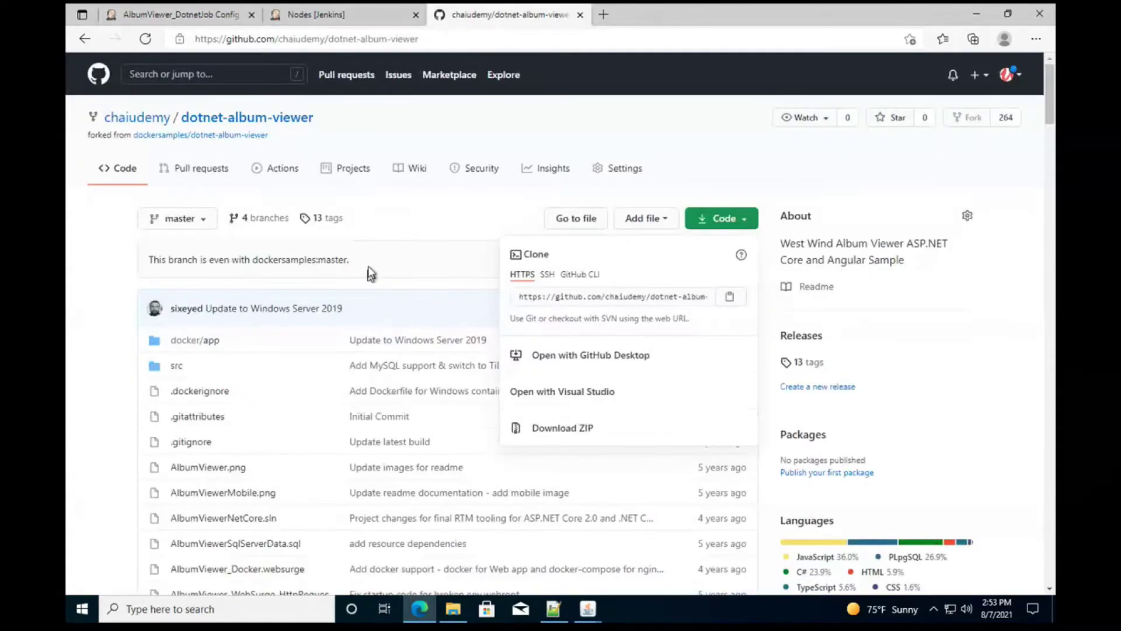
left_click(220, 128)
scroll(223, 325, "down", 3)
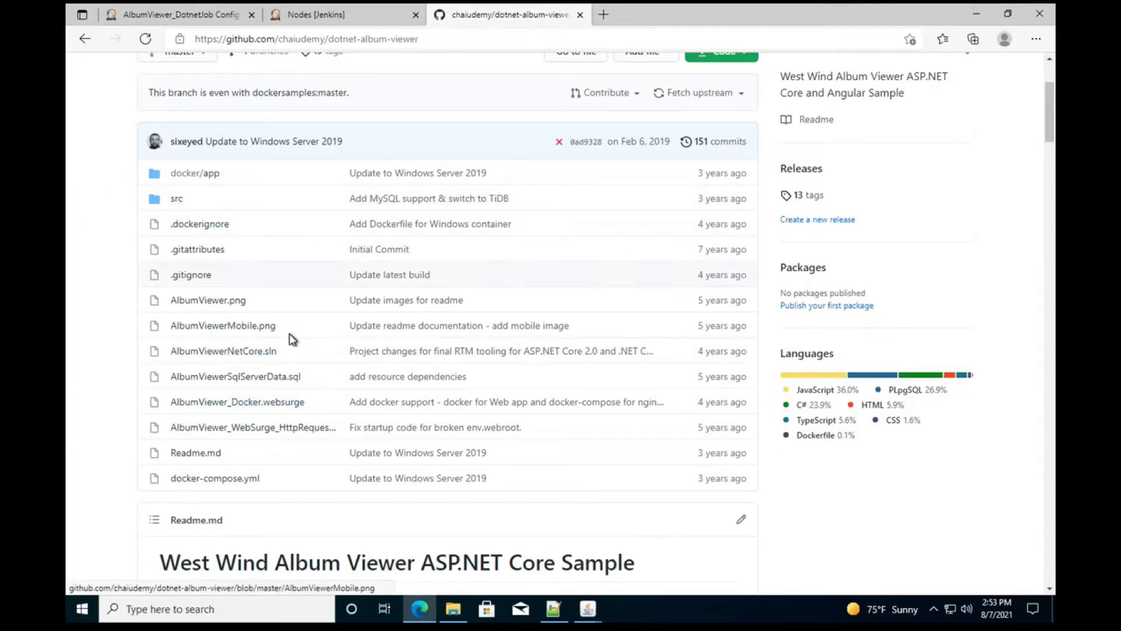
double_click(201, 350)
key("ctrl+c")
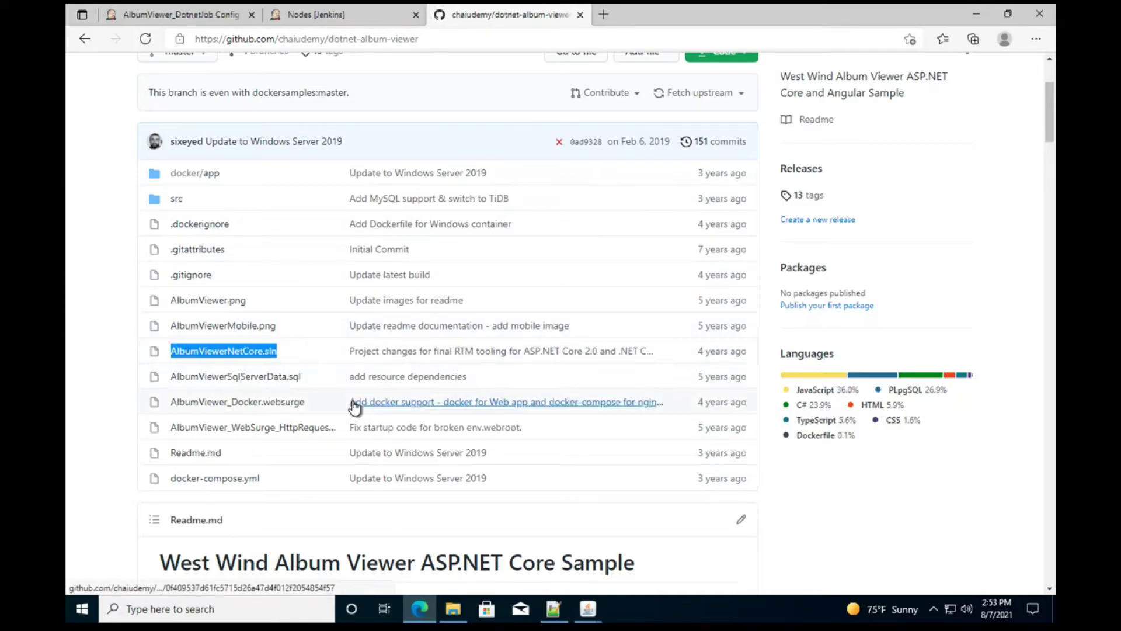
left_click(359, 21)
left_click(210, 17)
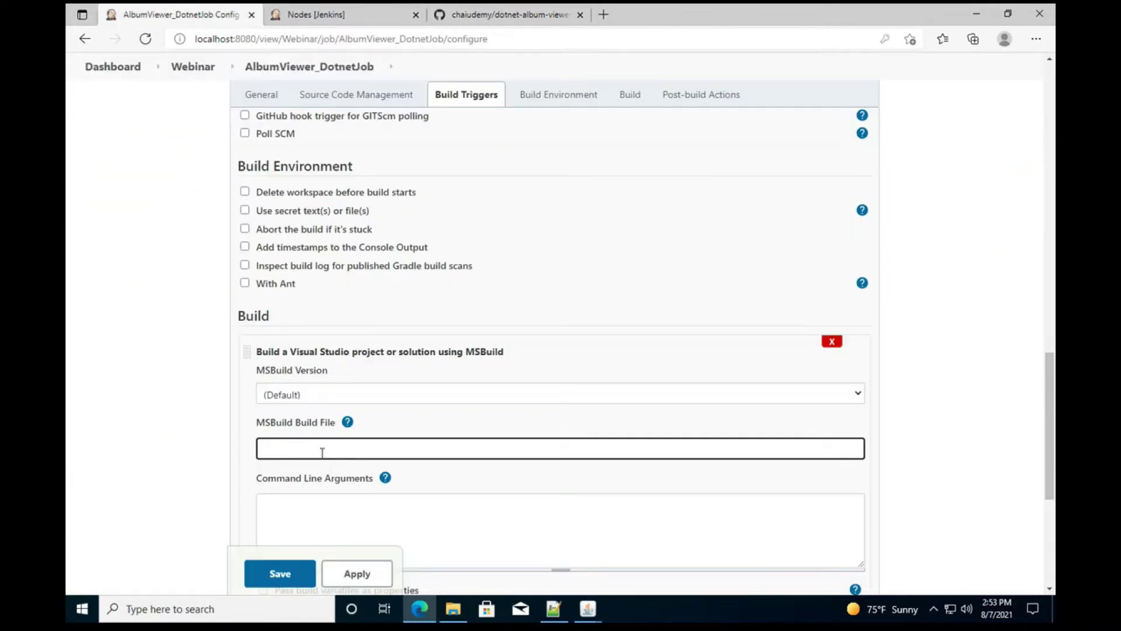
key("ctrl+v")
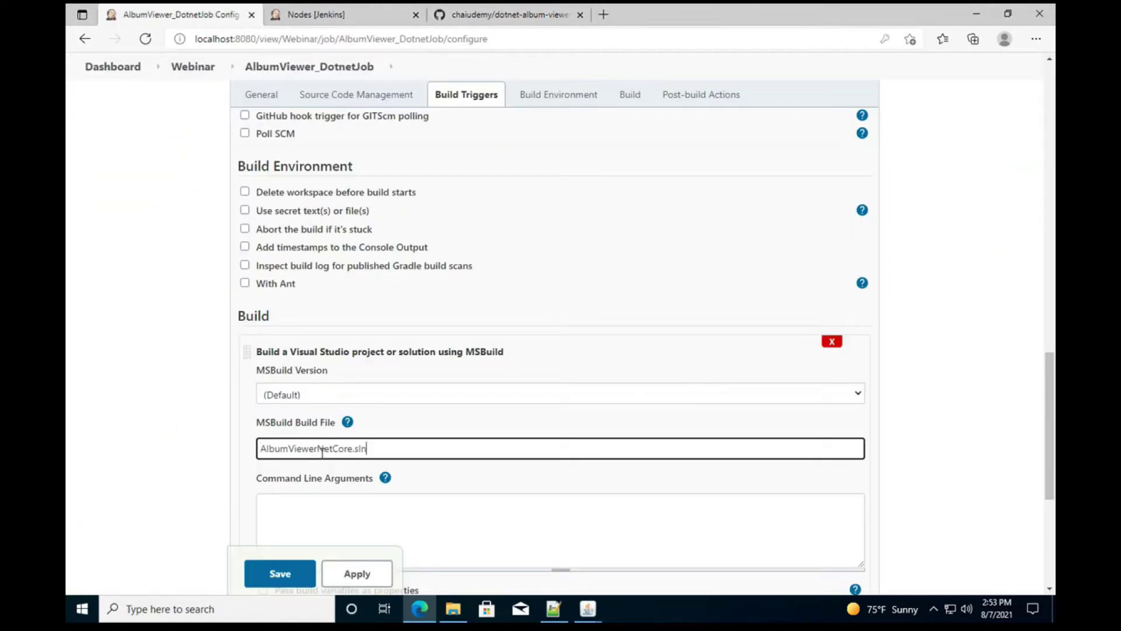
Step: Check the repository's src/AlbumViewerNetCore folder and try prefixing the MSBuild Build File with src/, removing the prefix again
left_click(467, 16)
left_click(176, 202)
left_click(221, 442)
scroll(276, 464, "down", 1)
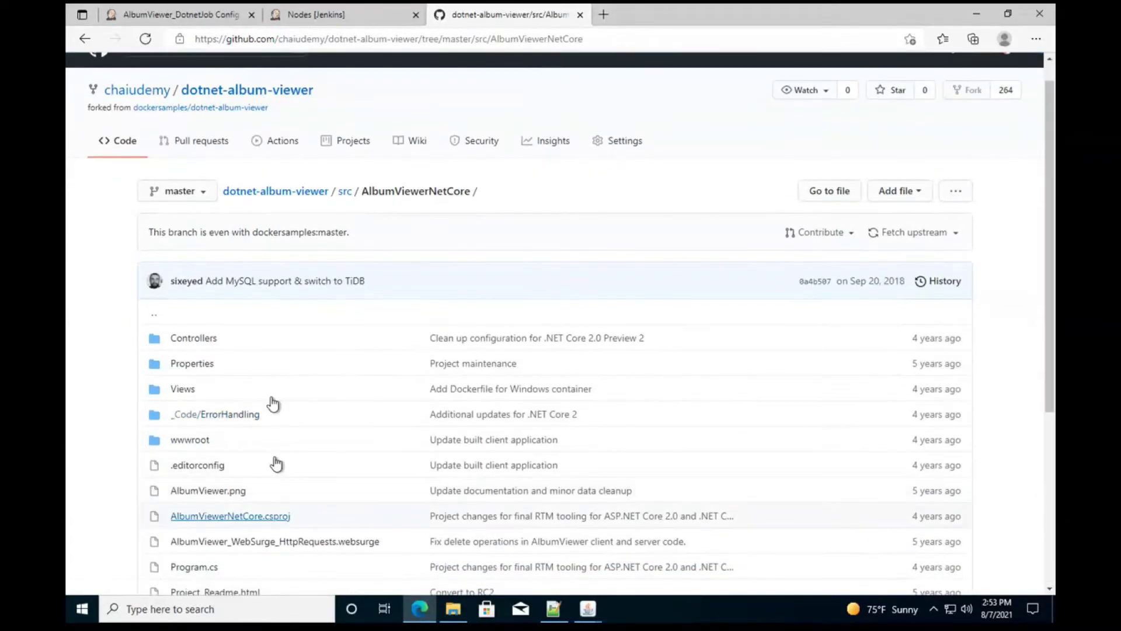
left_click(209, 15)
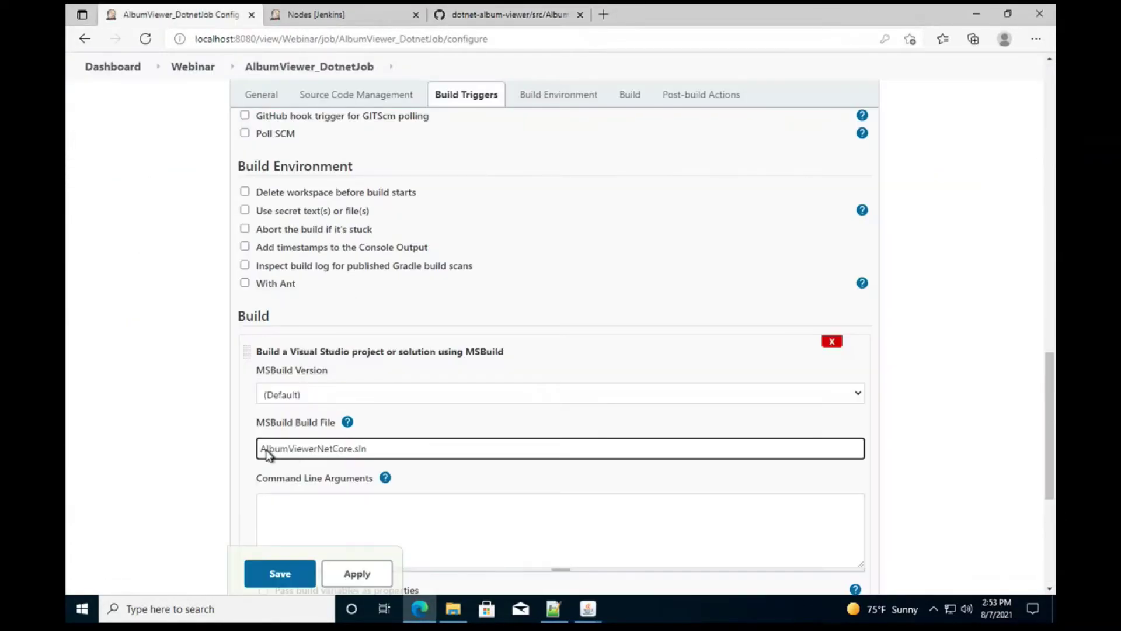
type("src/")
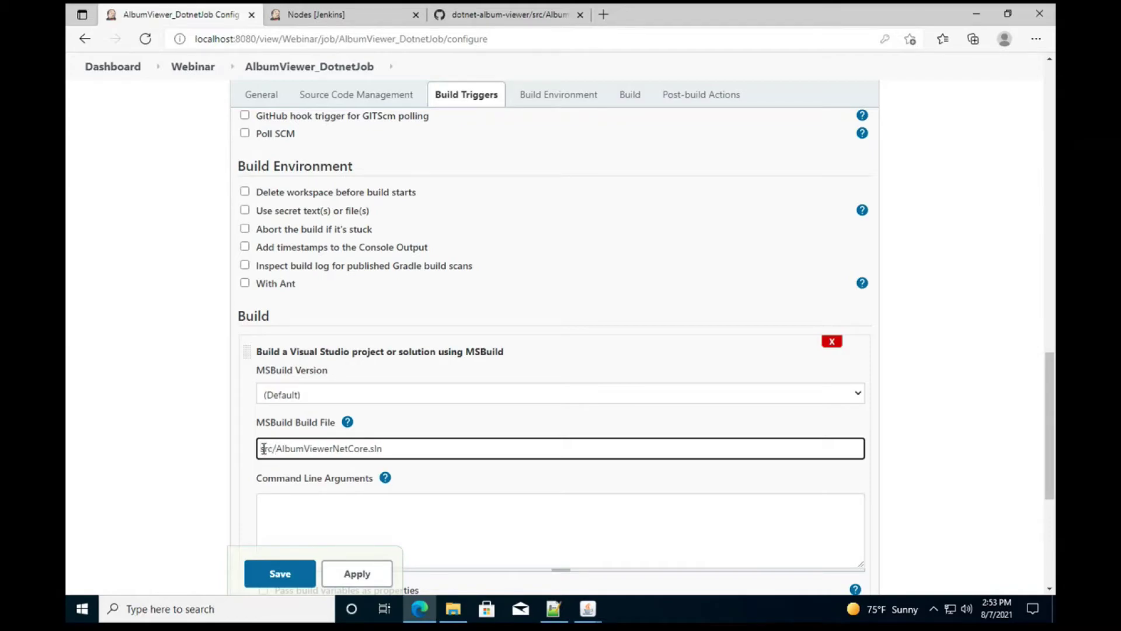
left_click(510, 14)
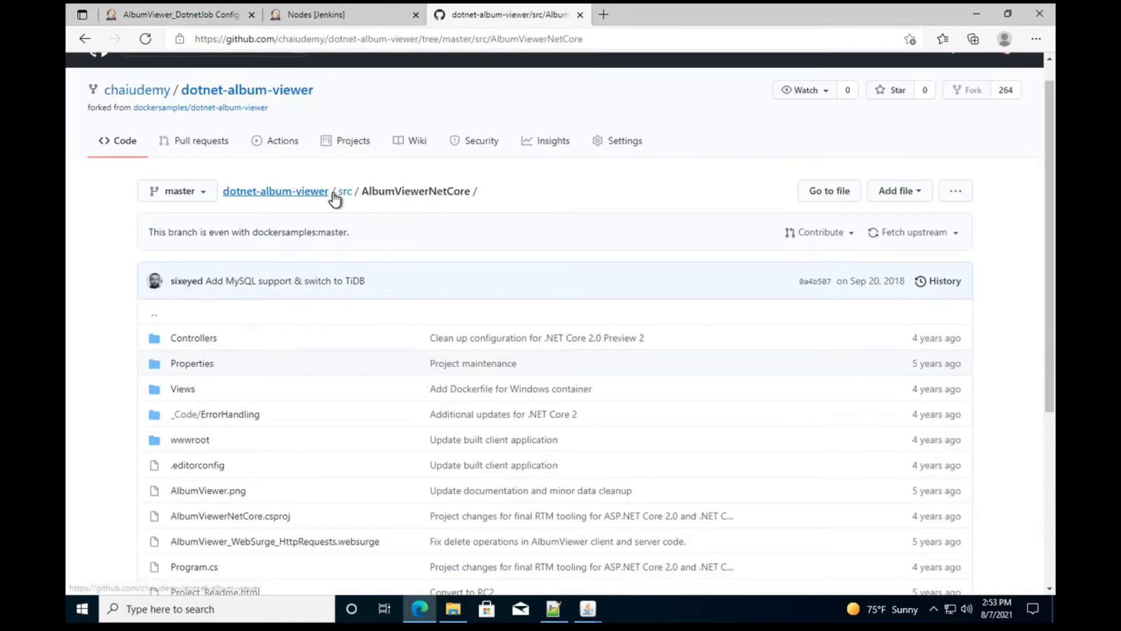
left_click(186, 15)
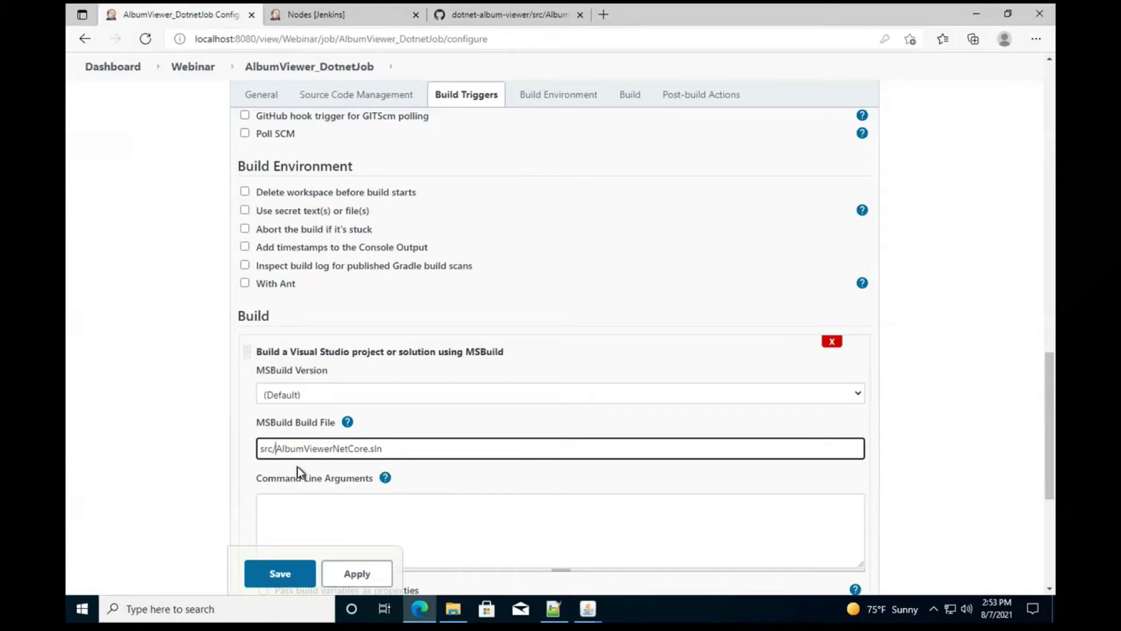
key("BackSpace")
Step: Set the MSBuild step's command line arguments to /t:restore,rebuild
left_click(303, 507)
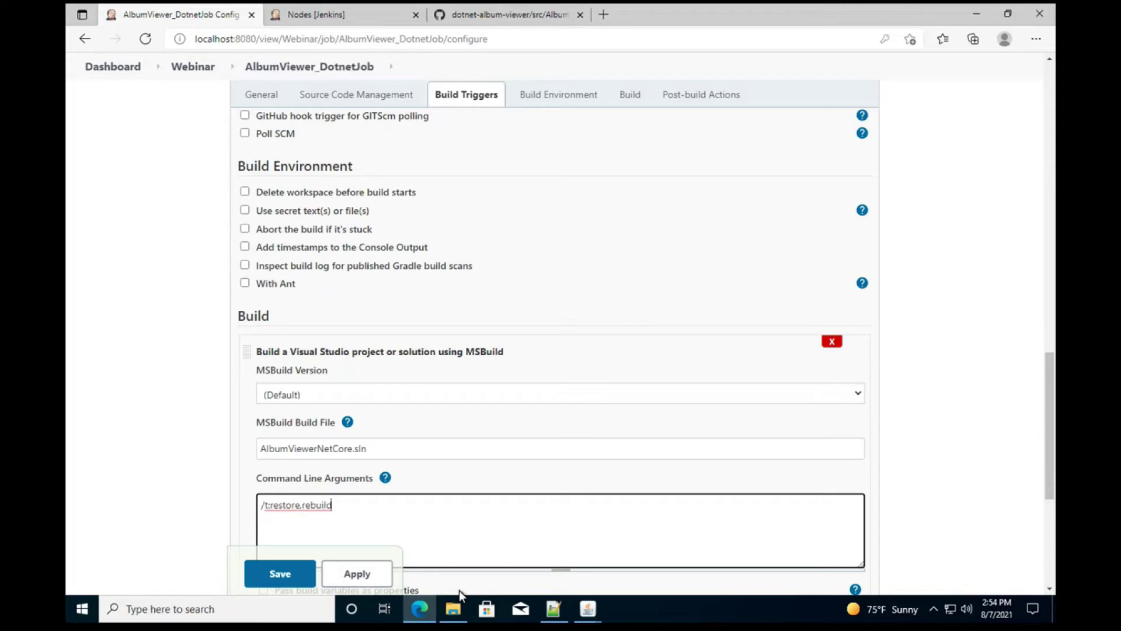
double_click(289, 504)
left_click(318, 509)
scroll(318, 509, "down", 1)
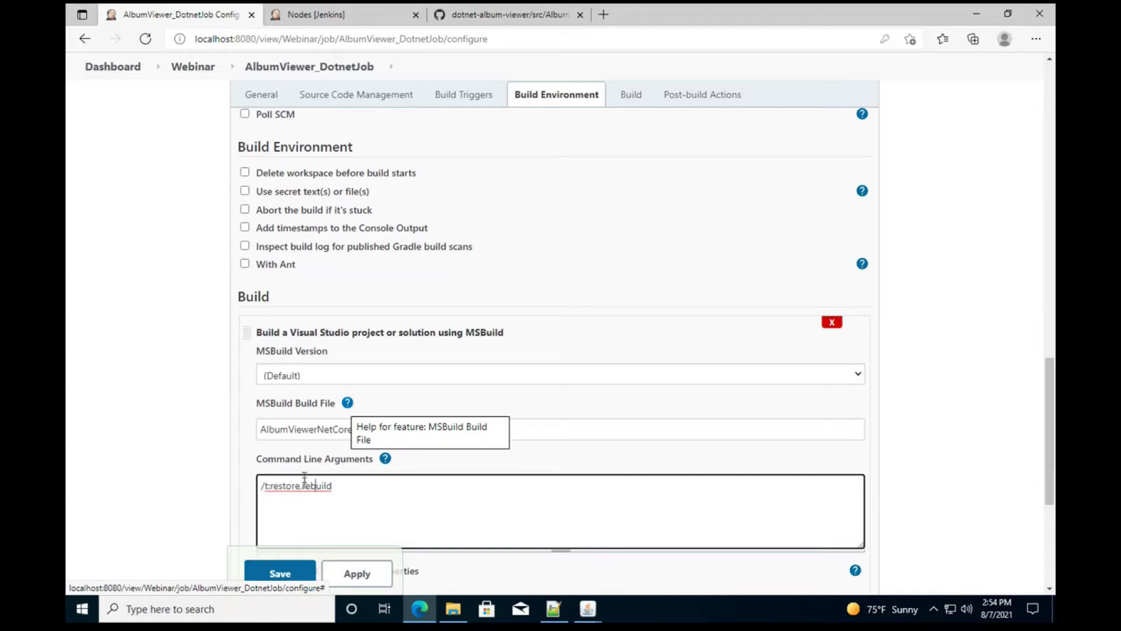
scroll(326, 489, "down", 1)
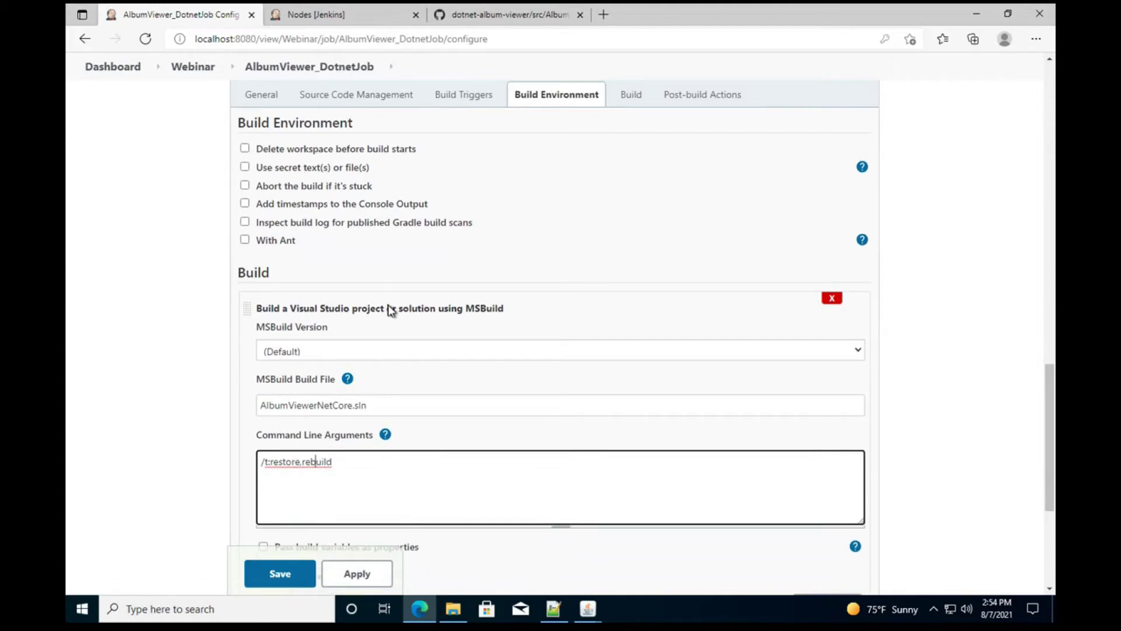
Step: Review the Git branch settings and the MSBuild arguments, and apply and save the job configuration
scroll(350, 166, "up", 10)
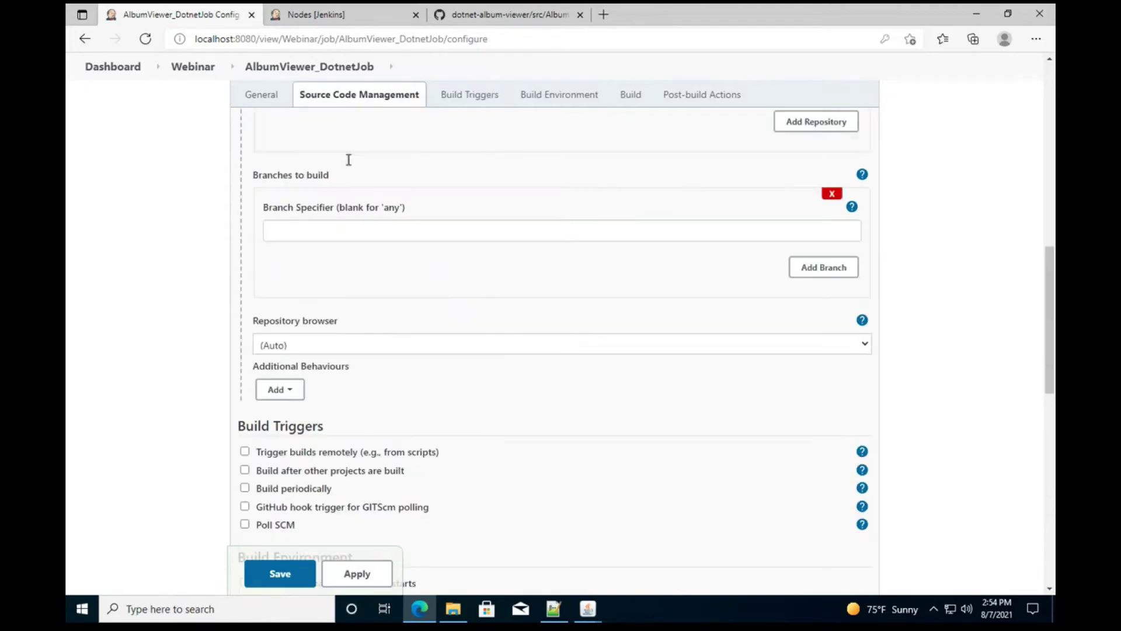
scroll(358, 201, "down", 14)
scroll(364, 263, "up", 1)
double_click(283, 267)
left_click(320, 275)
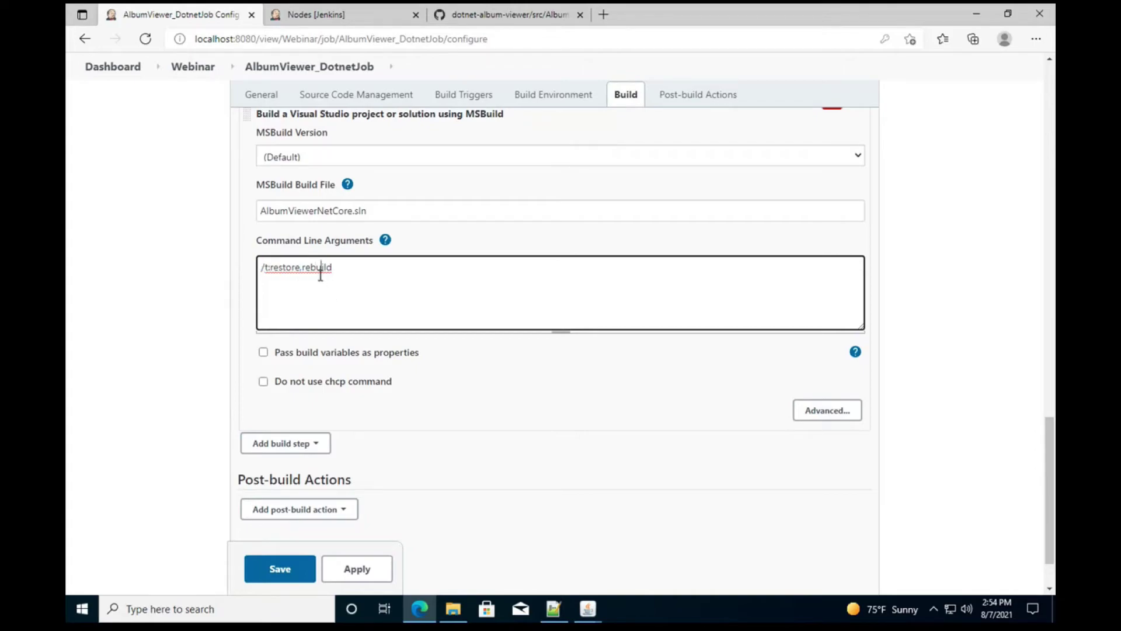
scroll(418, 393, "down", 1)
left_click(361, 556)
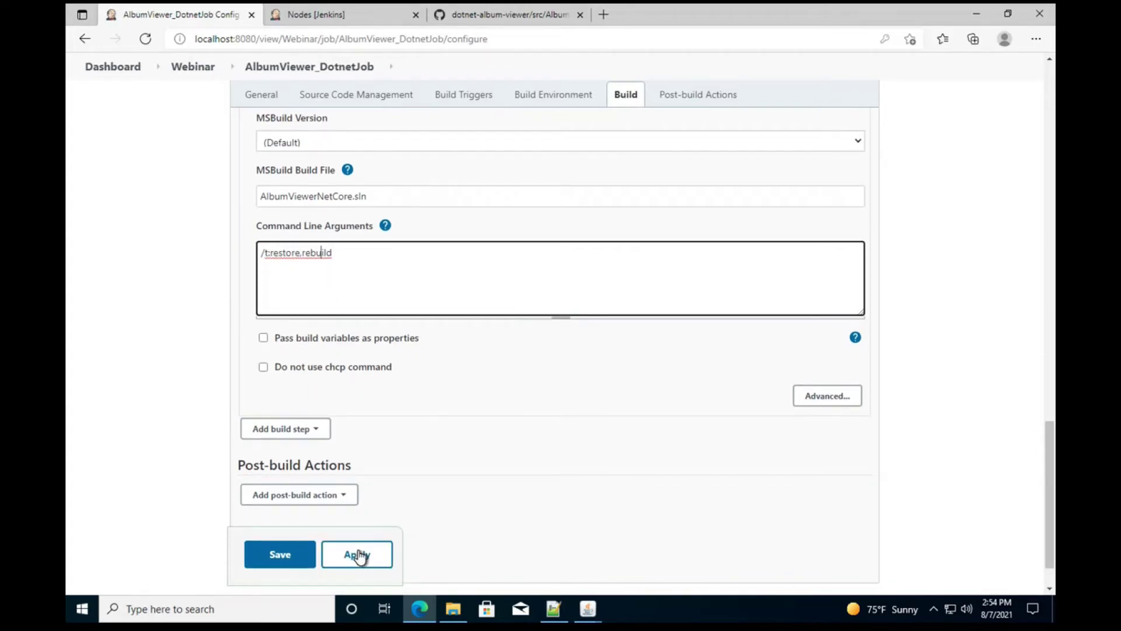
left_click(286, 552)
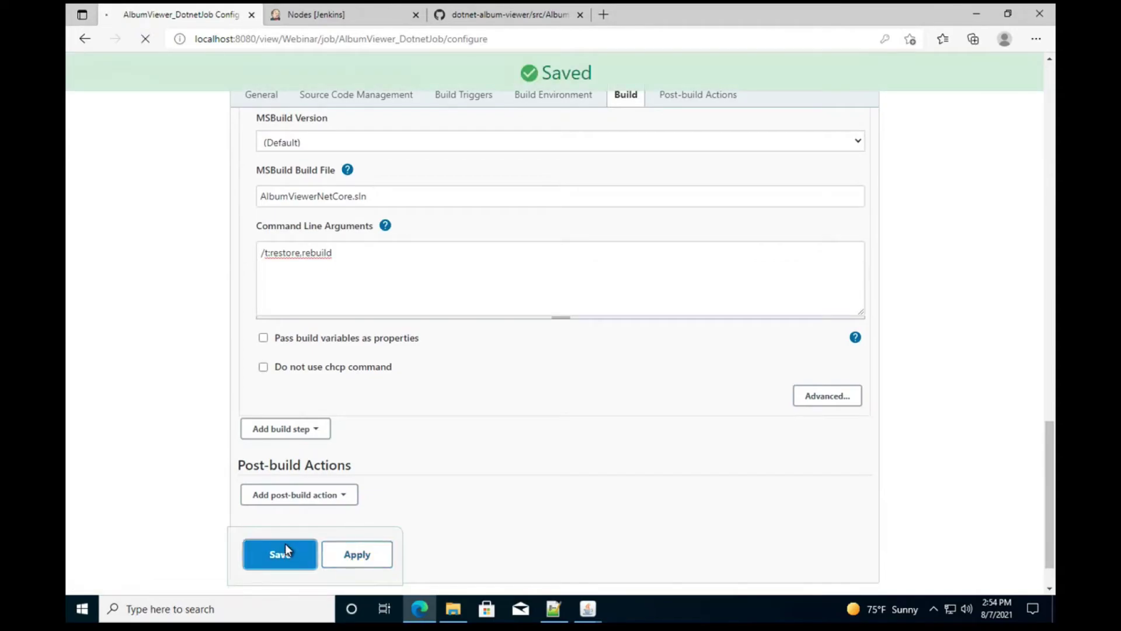
Step: Start a build of AlbumViewer_DotnetJob and follow the console output of build #1
left_click(135, 278)
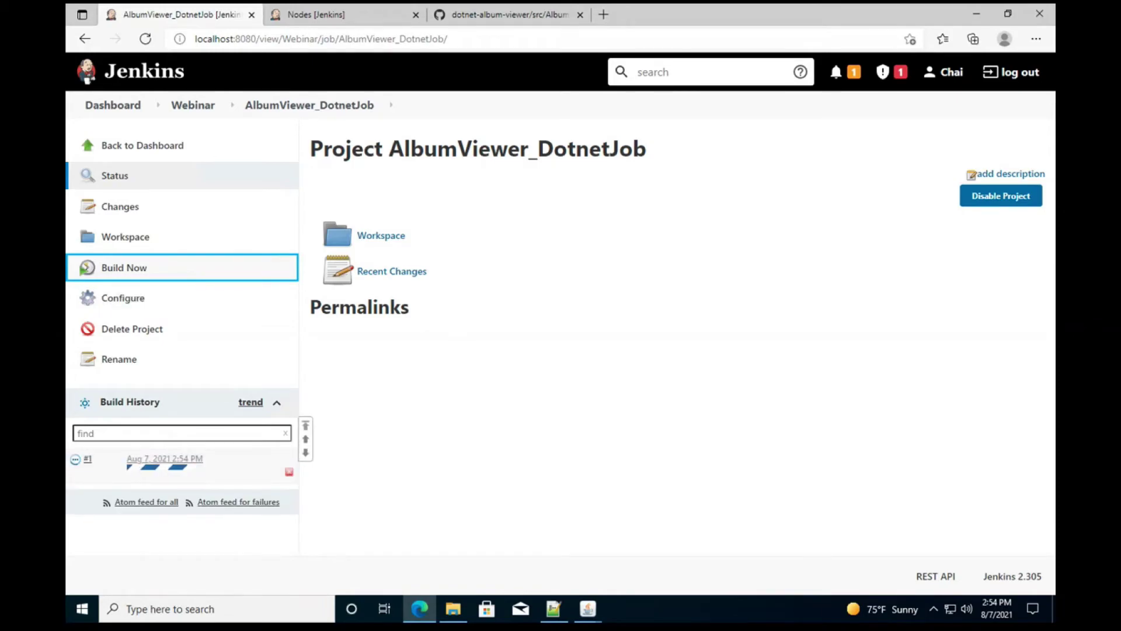
left_click(87, 459)
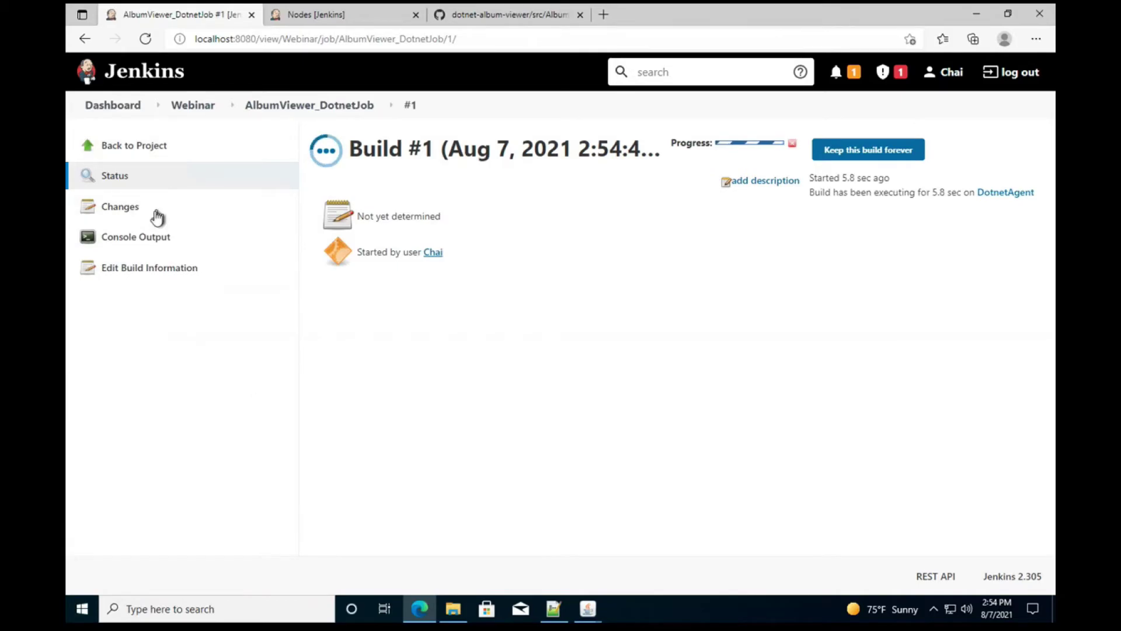
left_click(134, 235)
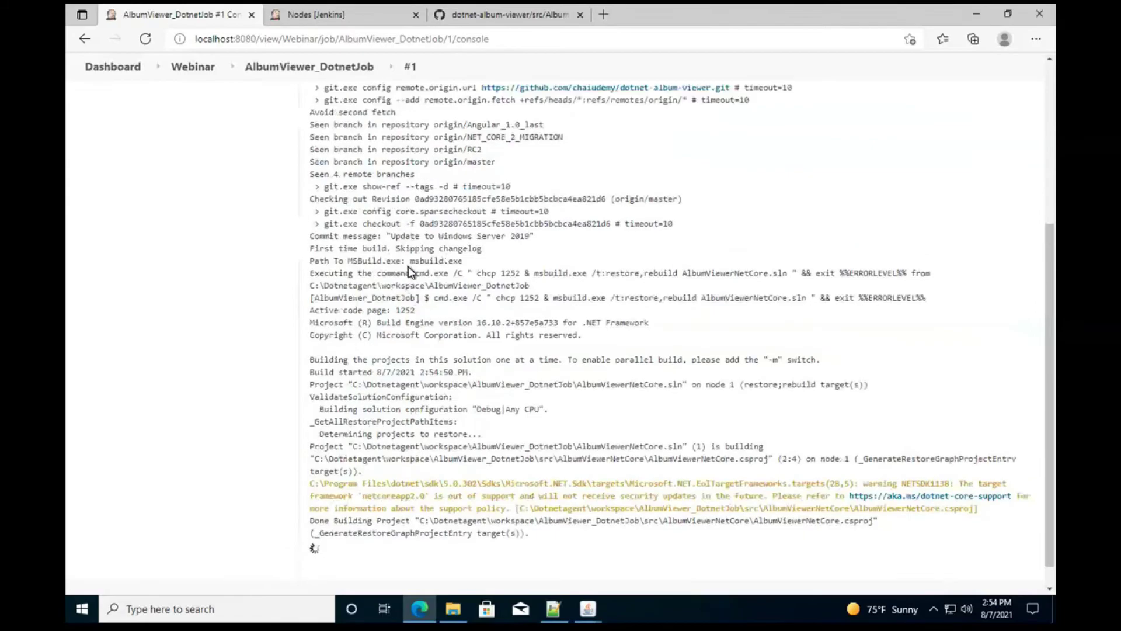
scroll(420, 327, "up", 3)
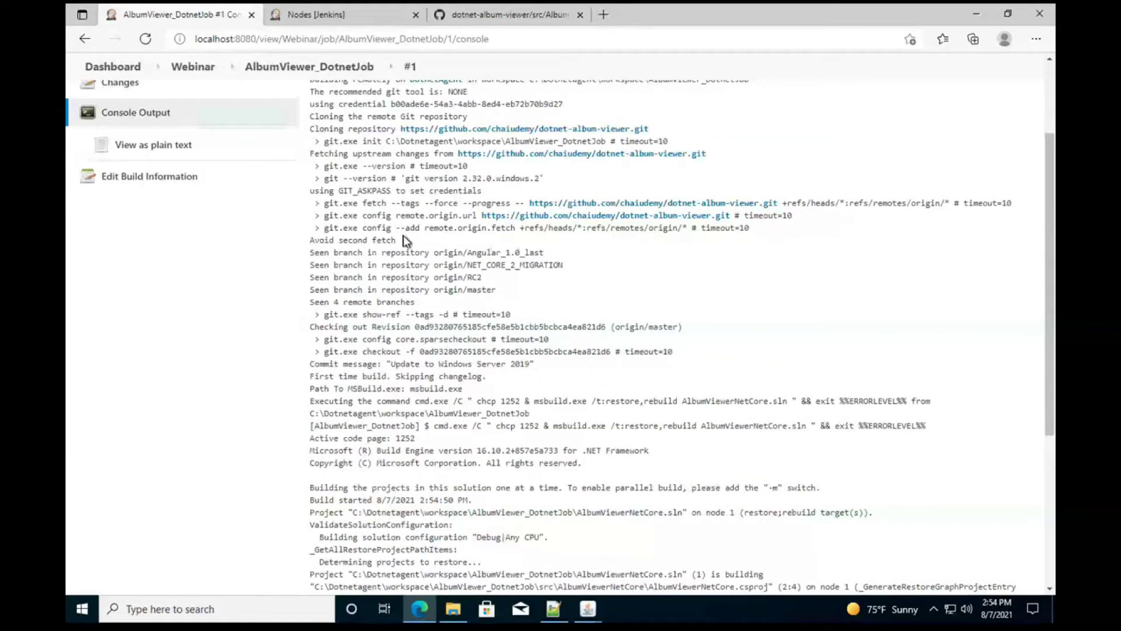
scroll(409, 292, "down", 5)
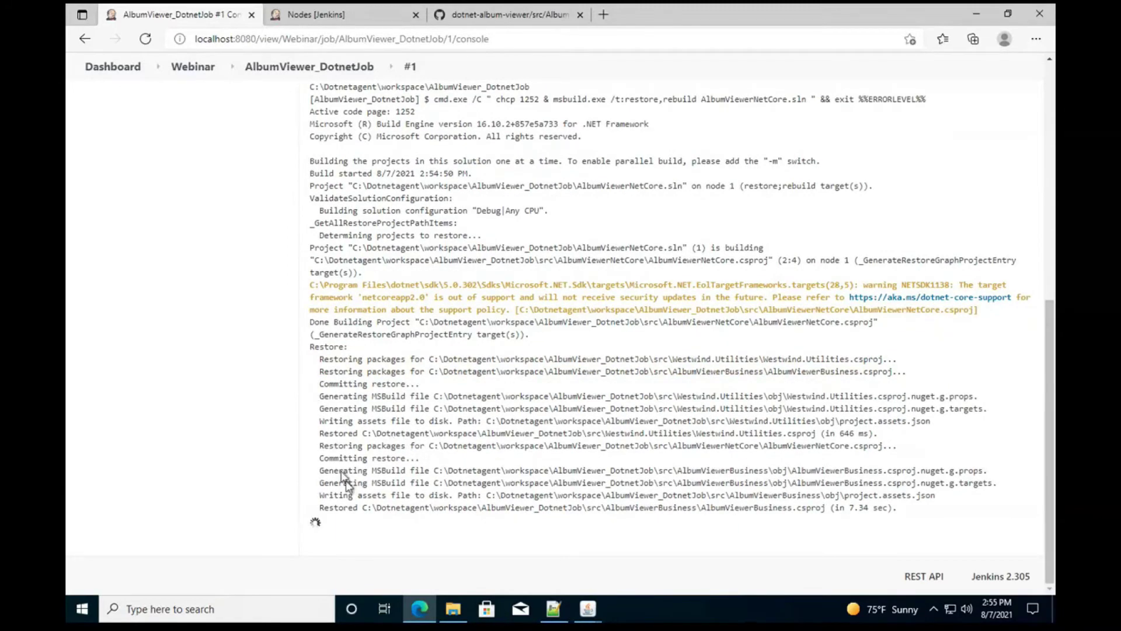
Step: Switch to File Explorer and open the job's workspace folder C:\Dotnetagent\workspace\AlbumViewer_DotnetJob
left_click(460, 614)
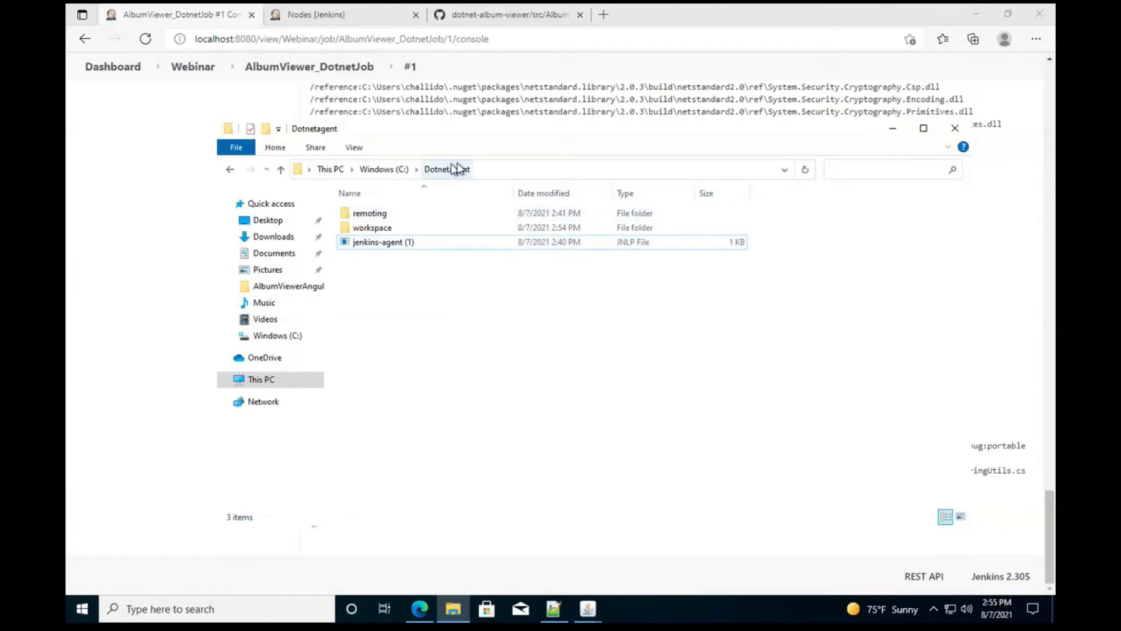
left_click(490, 169)
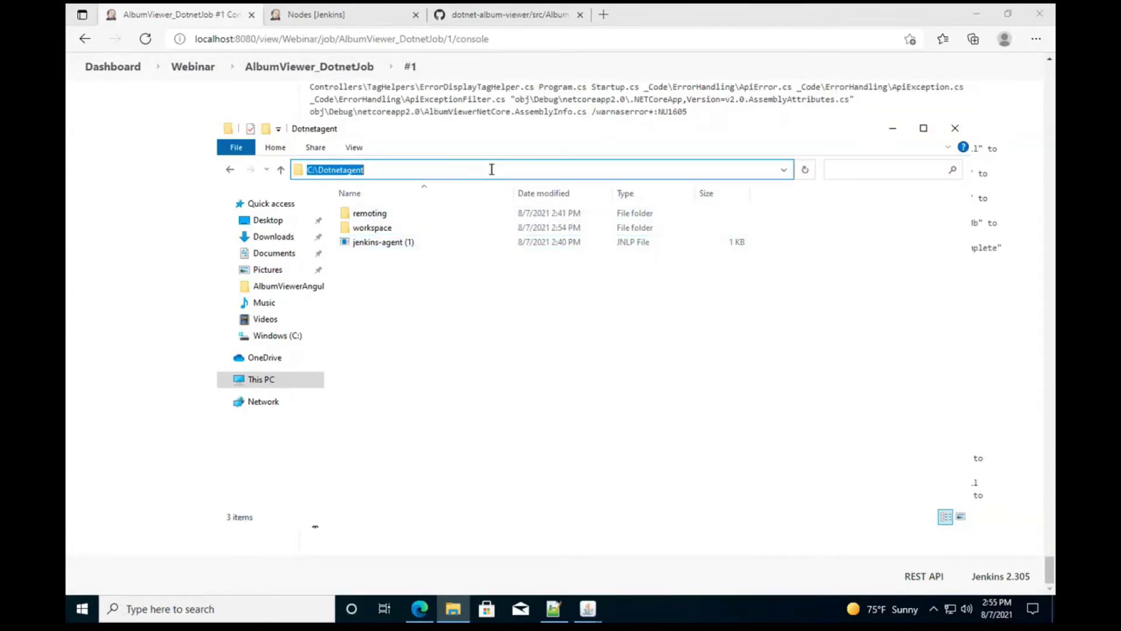
left_click(444, 379)
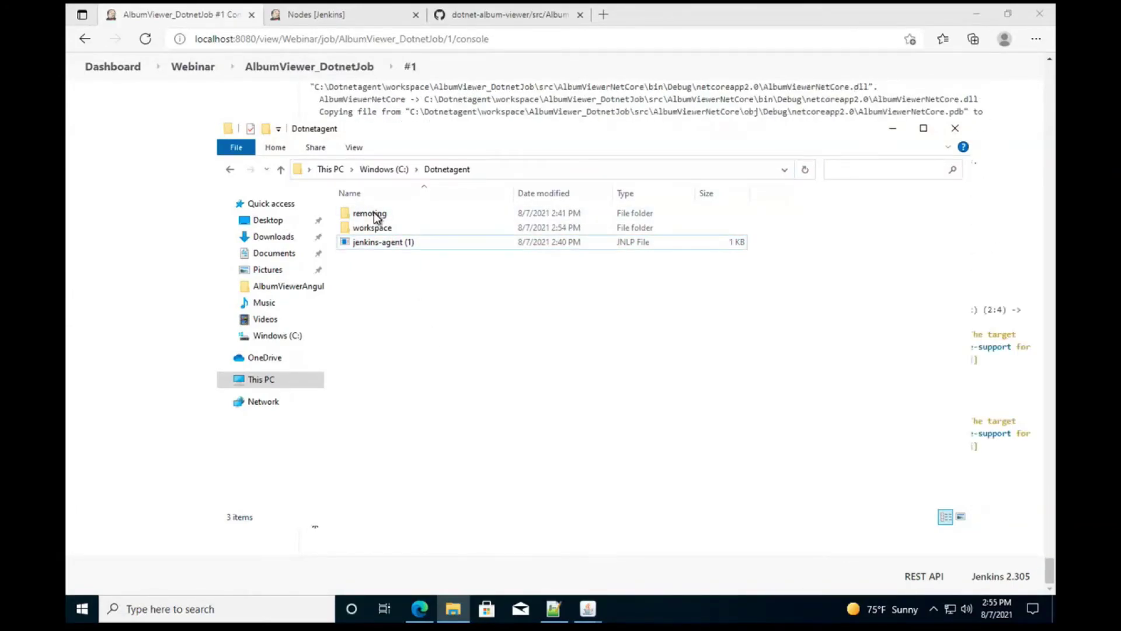
double_click(369, 228)
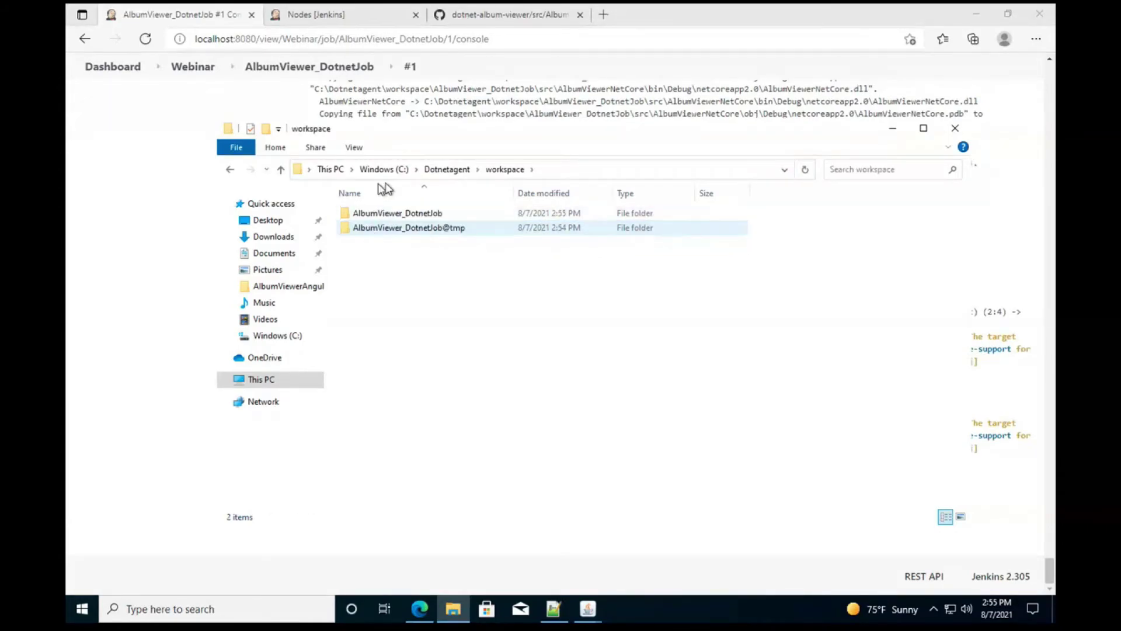
left_click(389, 214)
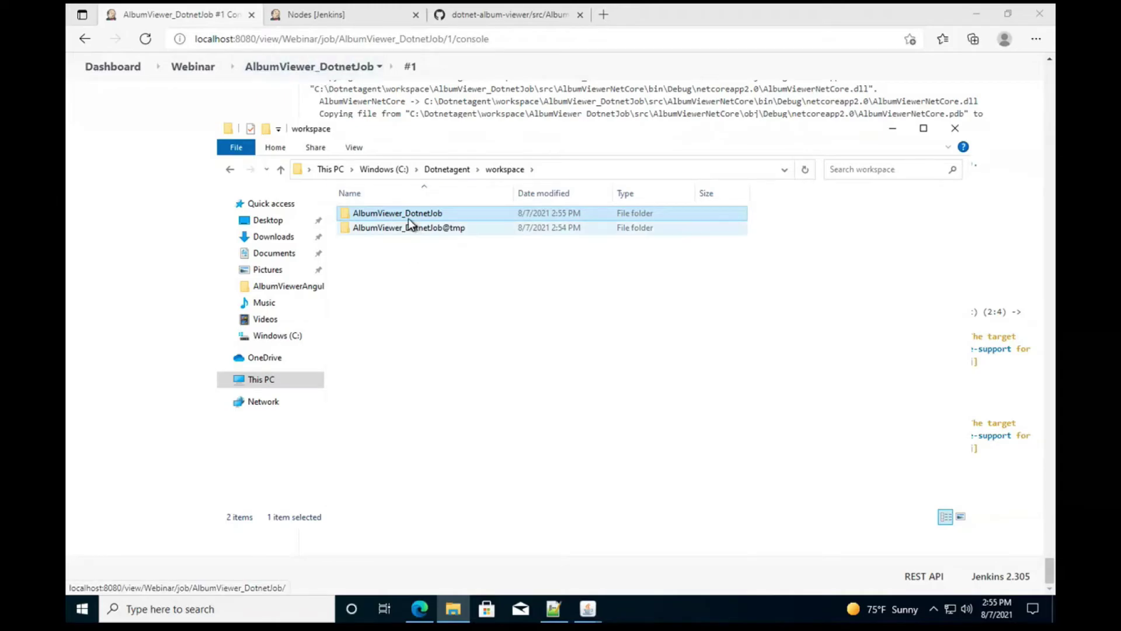
double_click(408, 215)
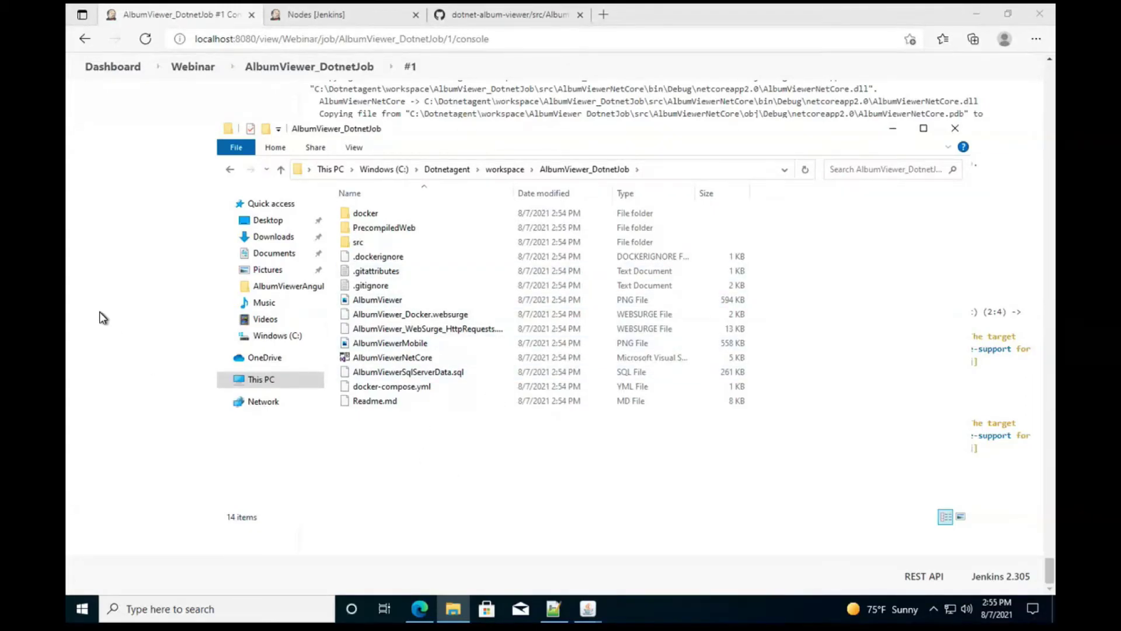
Step: Check the final status line in the build's console output and open the workspace folder src\AlbumViewerNetCore\bin\Debug\netcoreapp2.0 in File Explorer
left_click(130, 320)
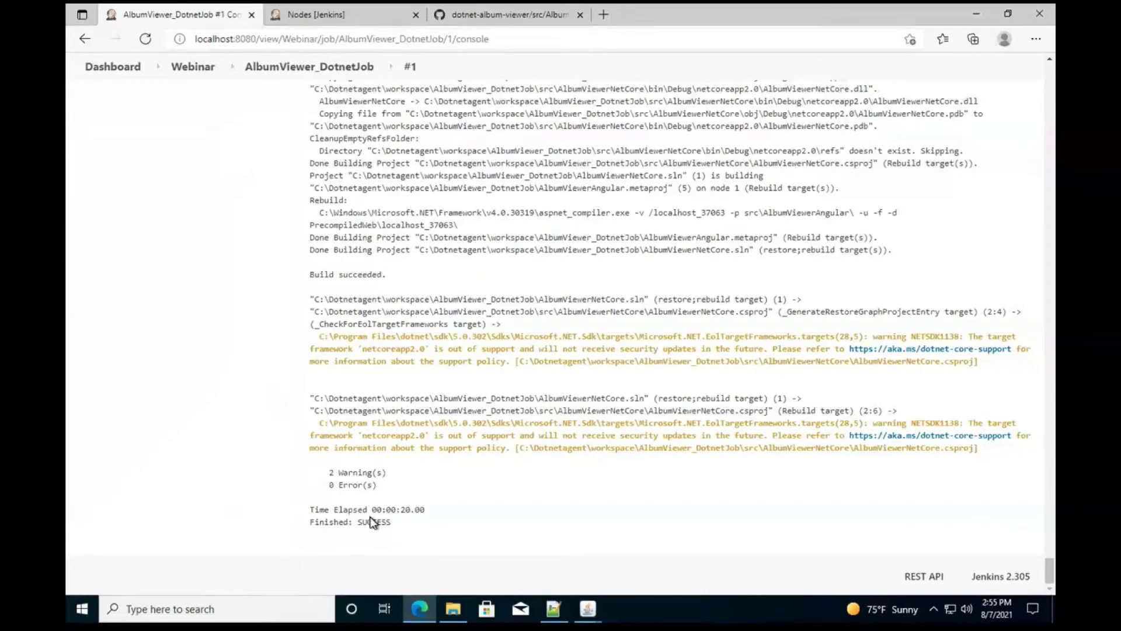
triple_click(372, 522)
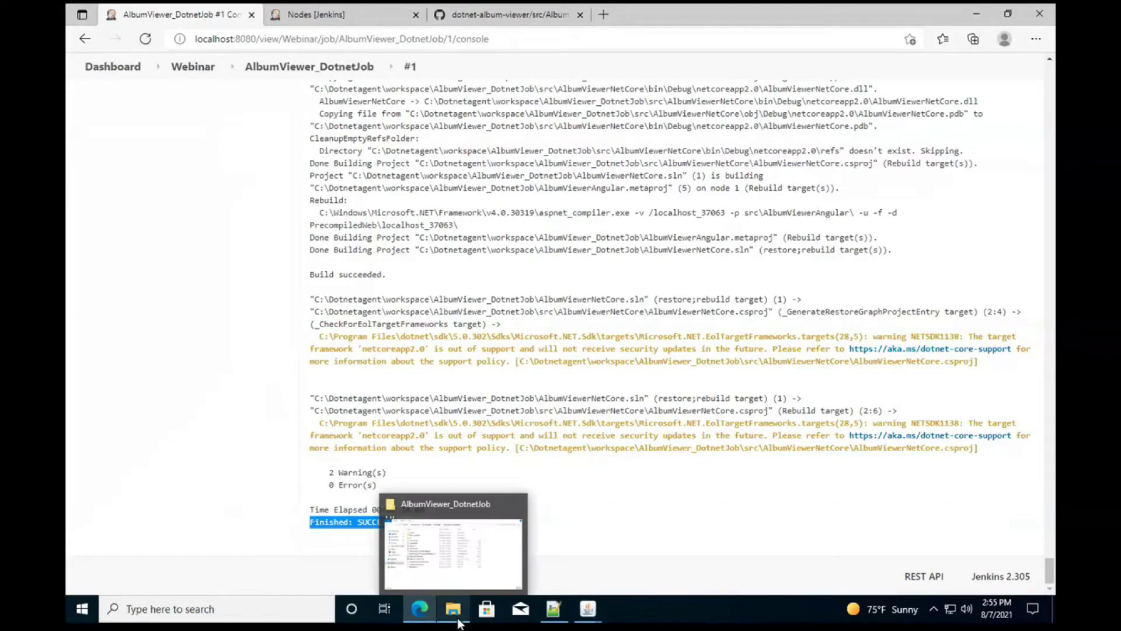
left_click(453, 609)
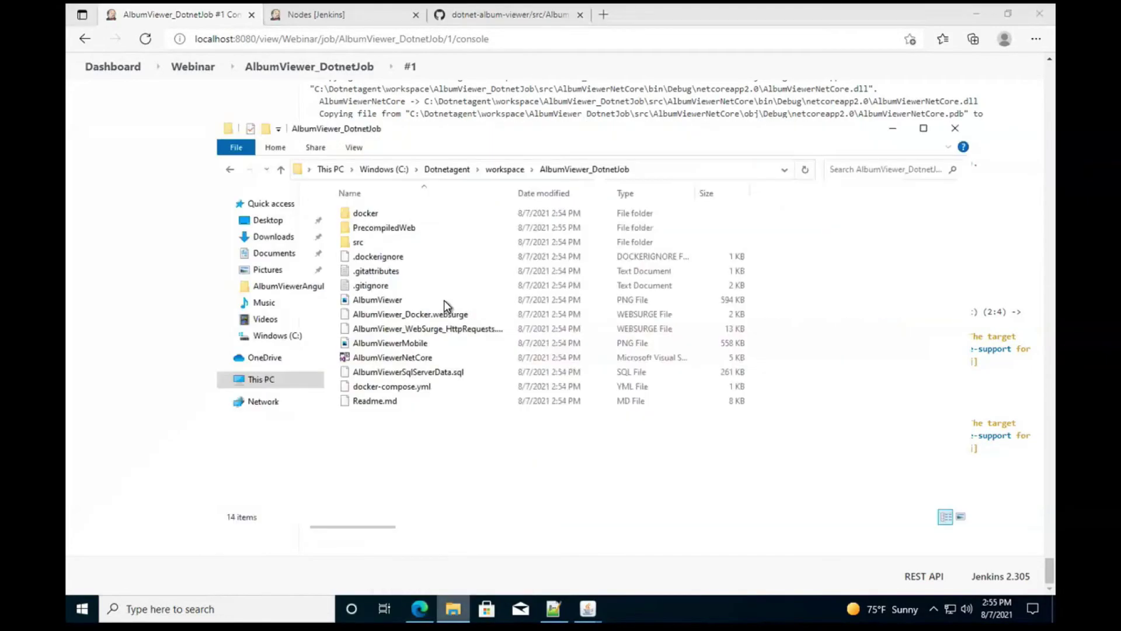
double_click(357, 242)
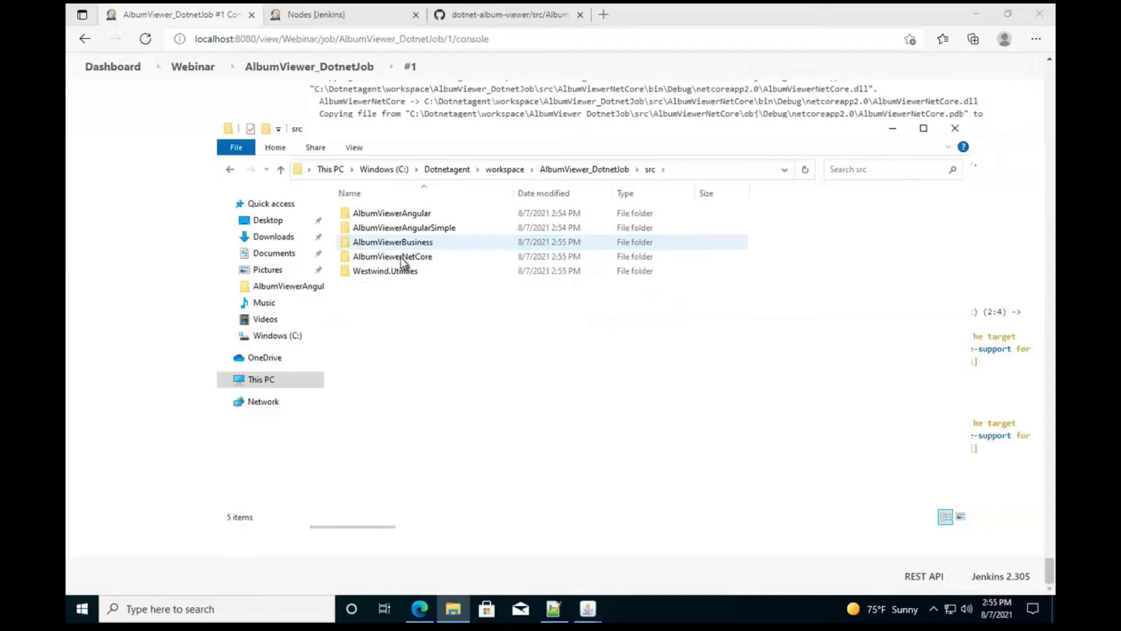
double_click(372, 261)
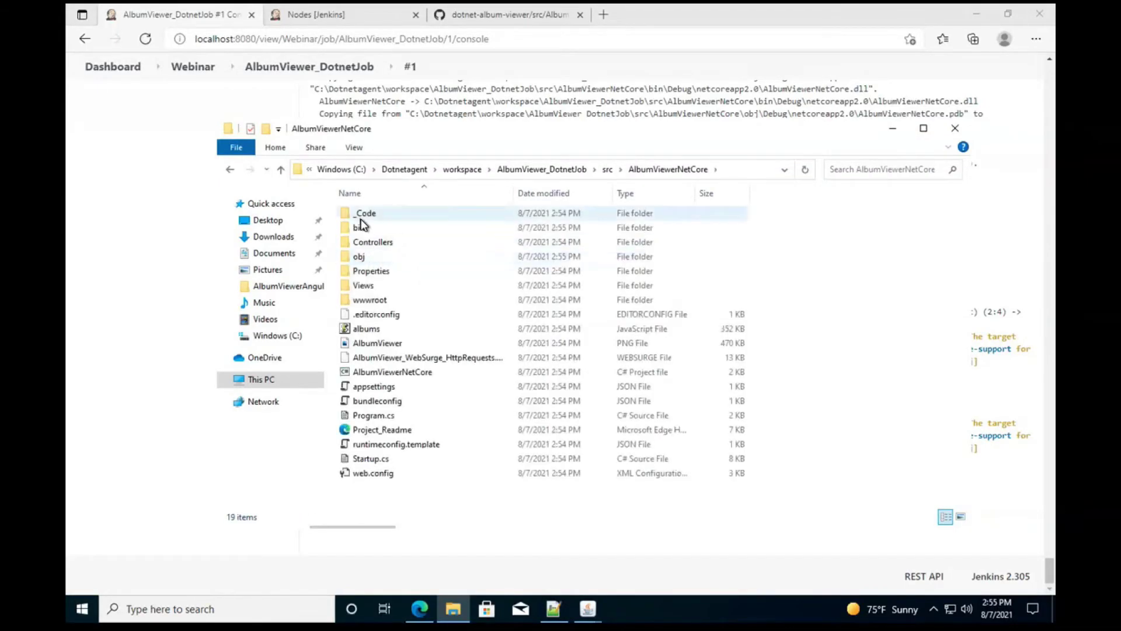
double_click(358, 229)
left_click(358, 218)
double_click(357, 218)
double_click(356, 218)
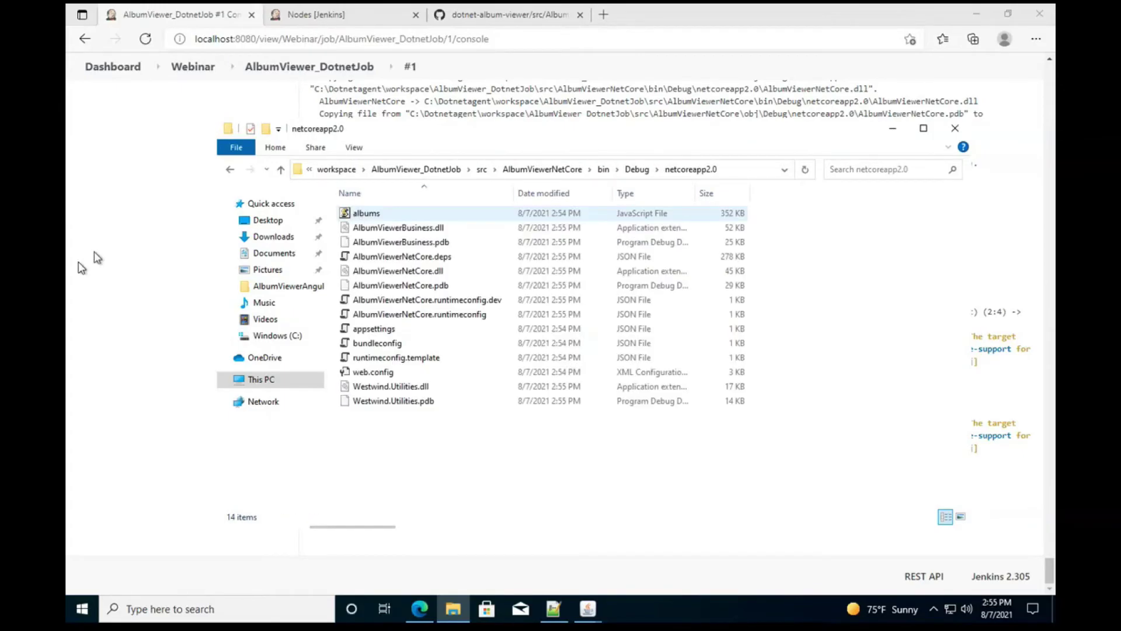
Step: Switch back to the build's console page in Jenkins and open the configuration of AlbumViewer_DotnetJob
left_click(213, 290)
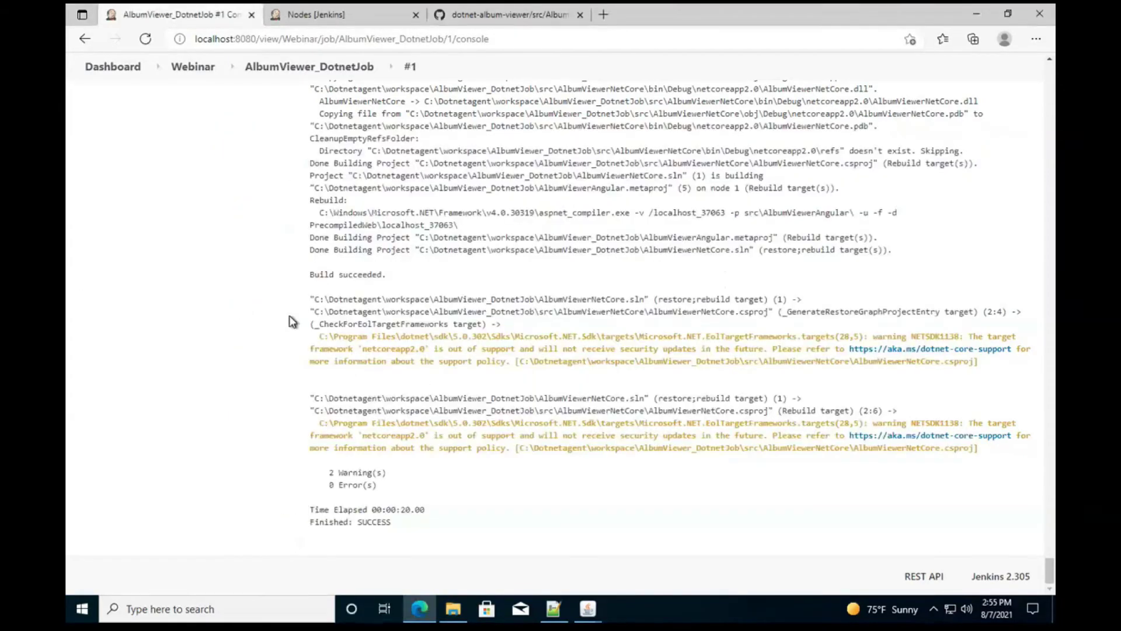
left_click(290, 60)
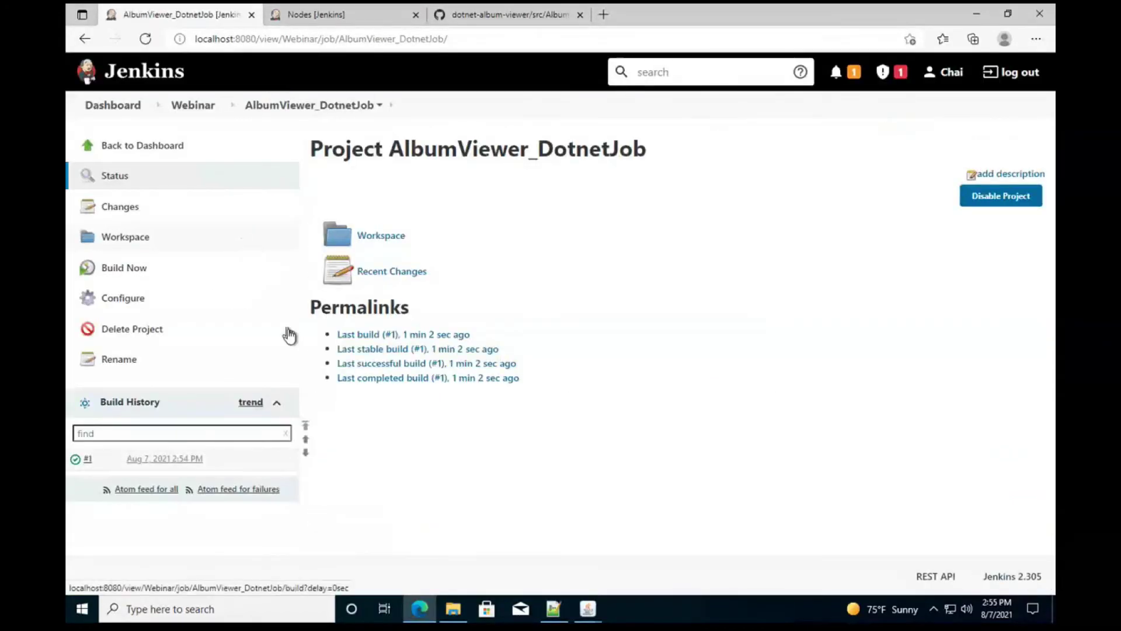
left_click(138, 305)
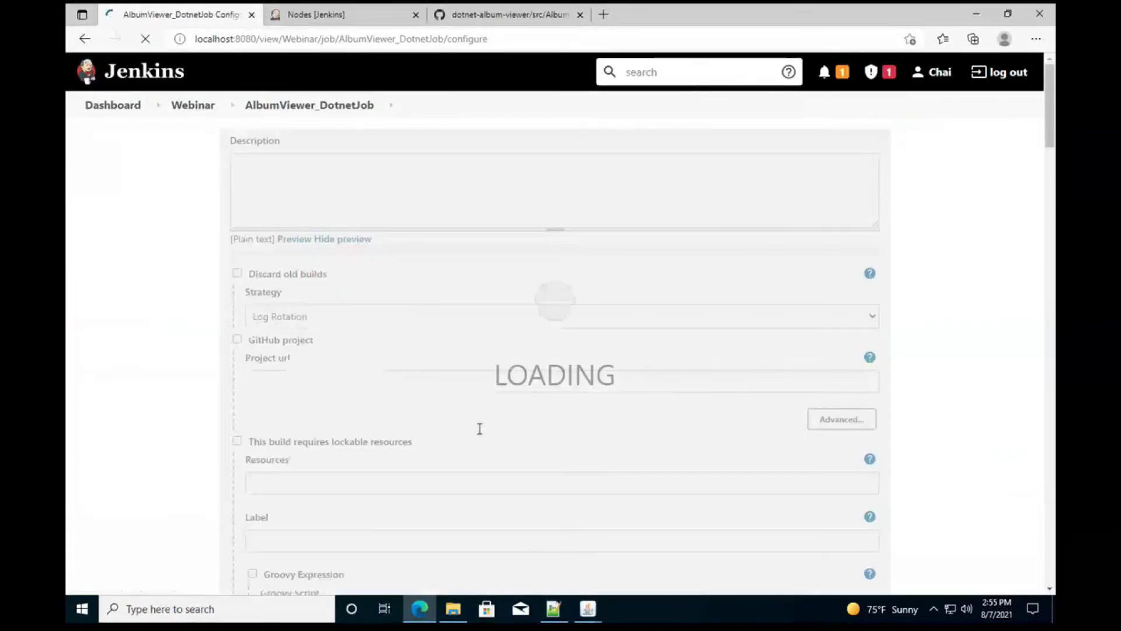
Step: Review the job's Git repository, branch specifier, MSBuild build file and command line arguments, down to the post-build actions
scroll(478, 429, "down", 8)
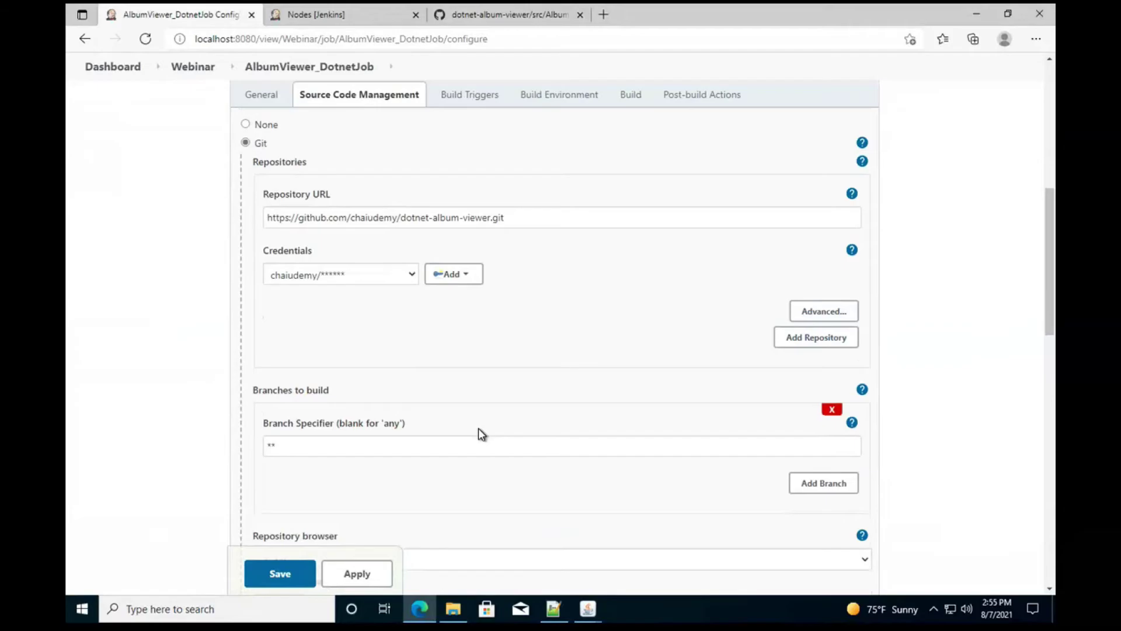
scroll(479, 429, "down", 6)
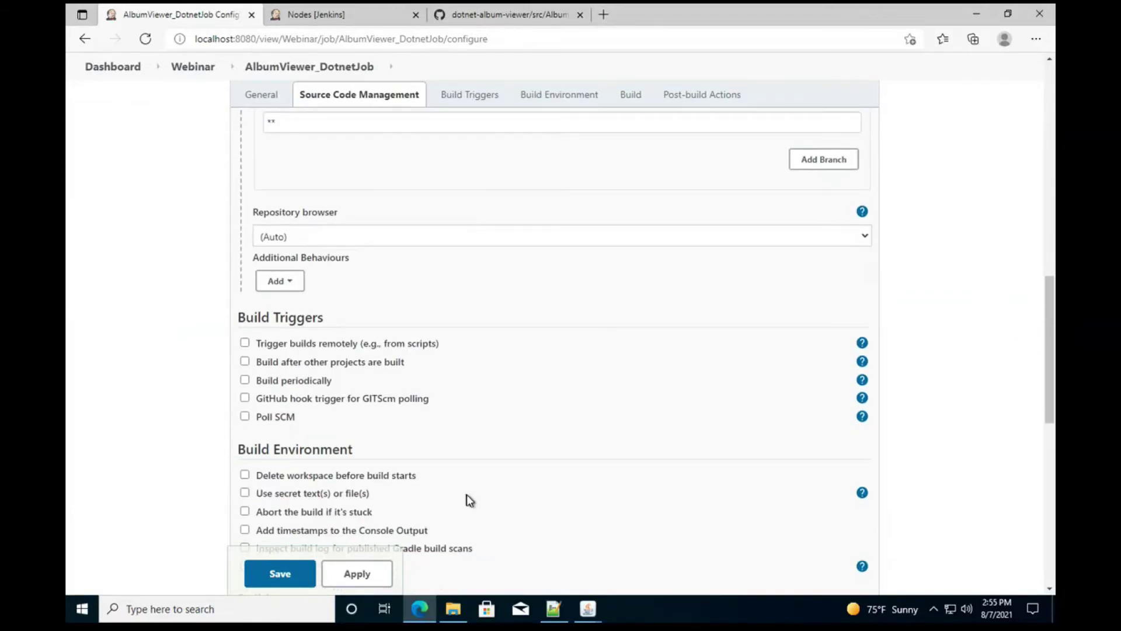
scroll(469, 499, "down", 1)
scroll(470, 500, "down", 3)
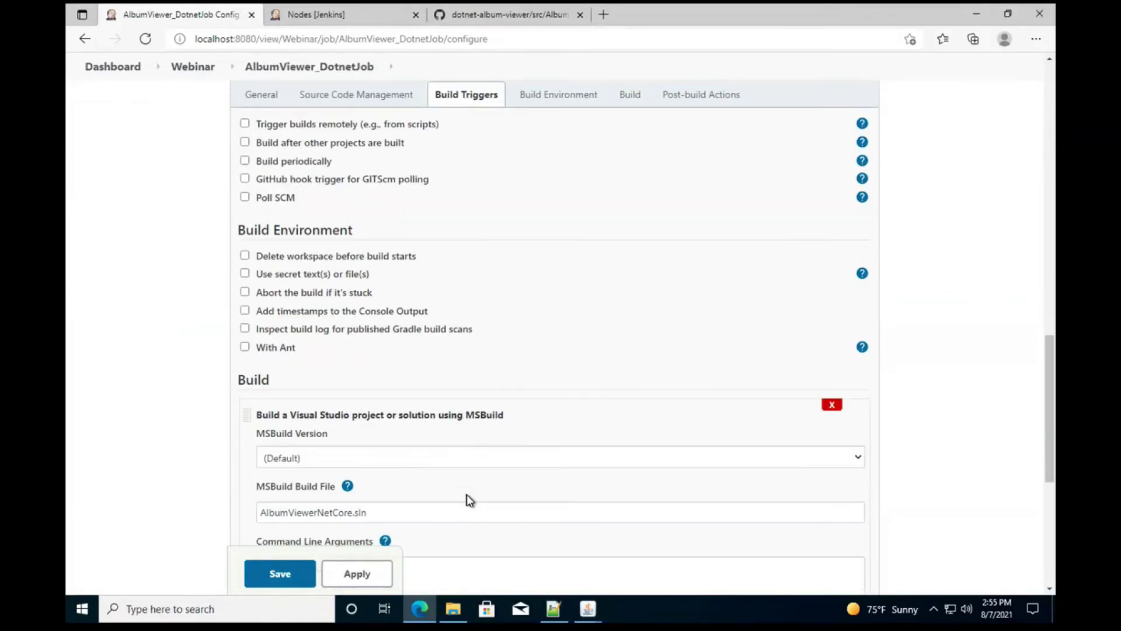
scroll(470, 499, "down", 1)
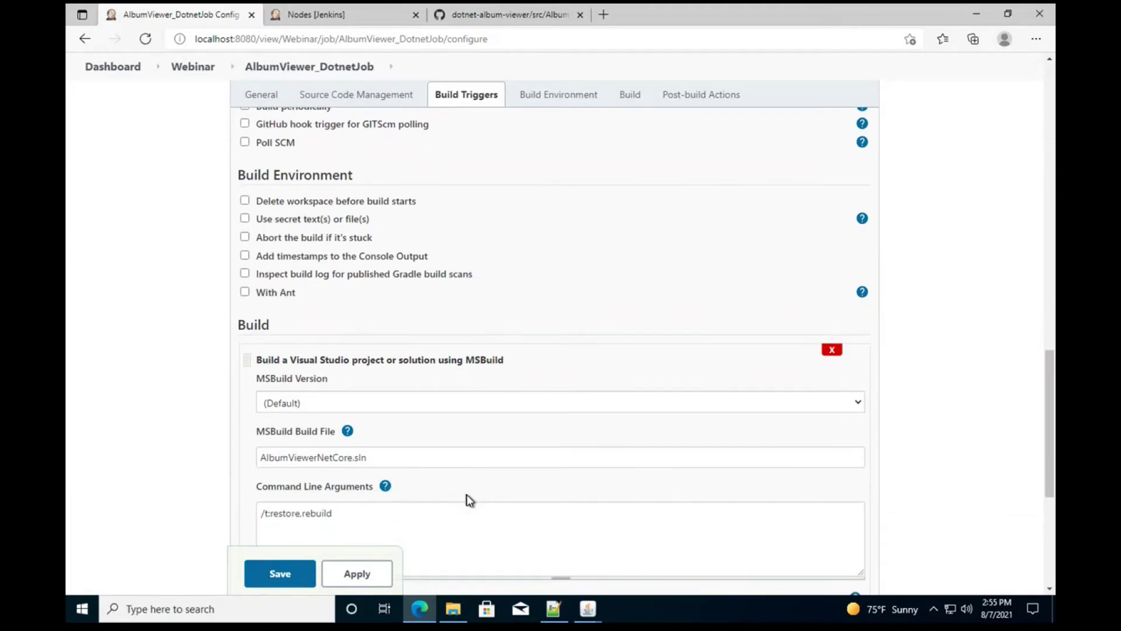
scroll(468, 495, "down", 1)
left_click(380, 452)
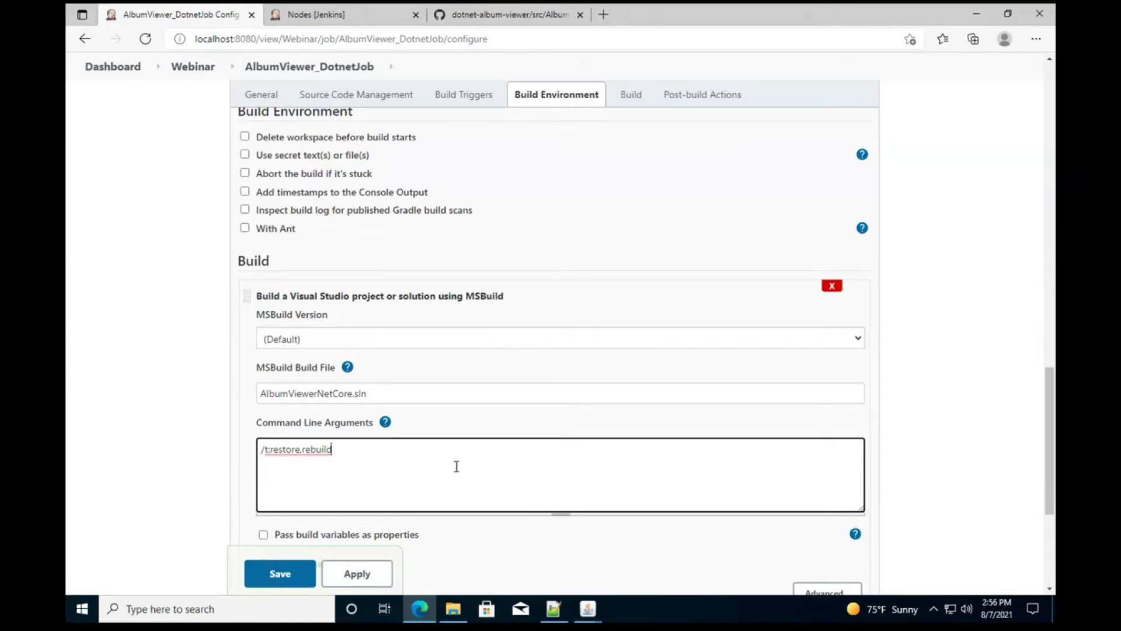
scroll(456, 466, "down", 3)
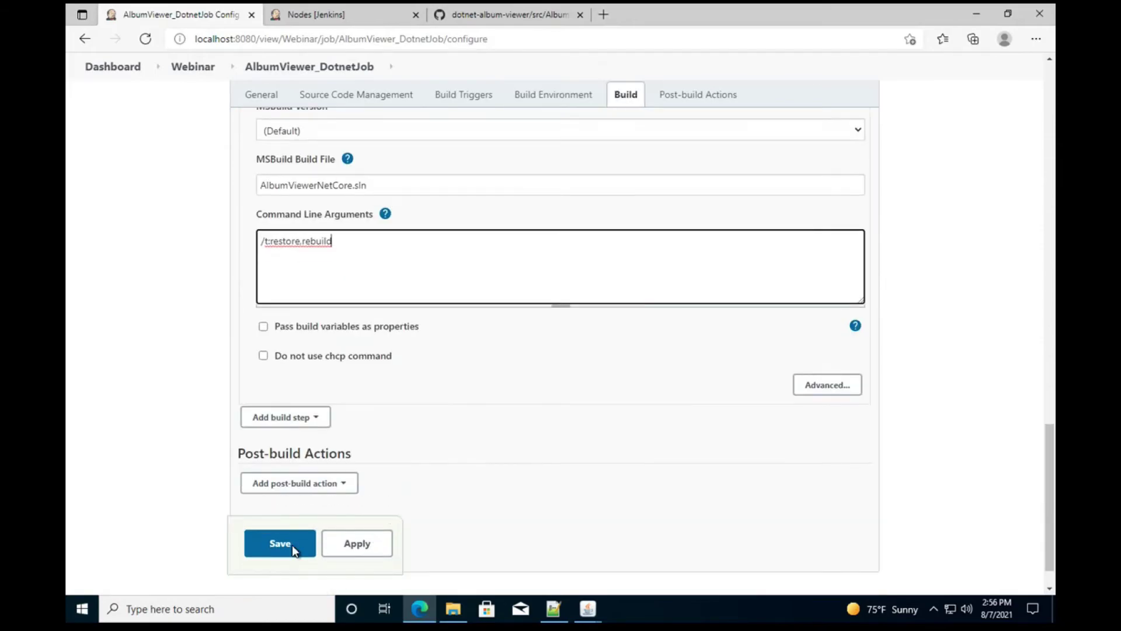
scroll(451, 401, "down", 1)
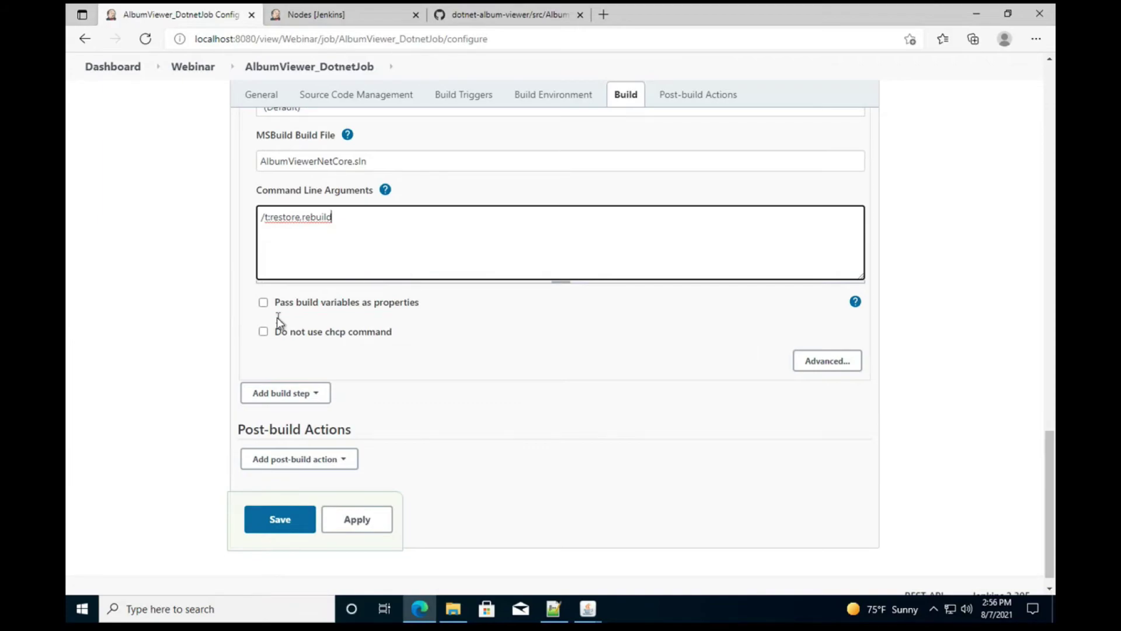
left_click(342, 461)
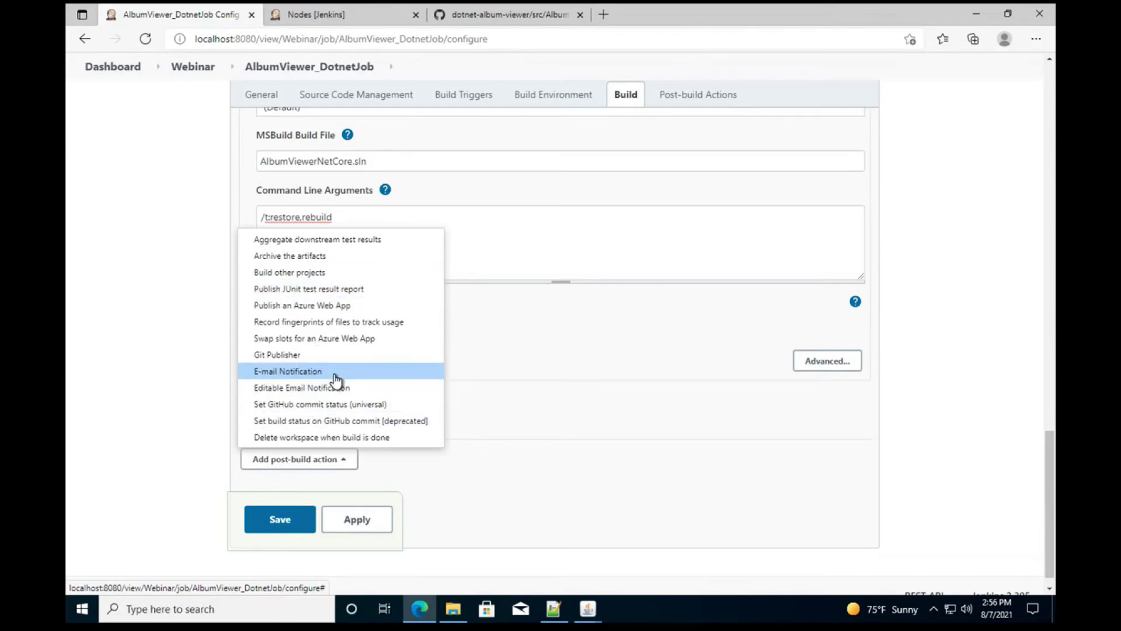
left_click(333, 257)
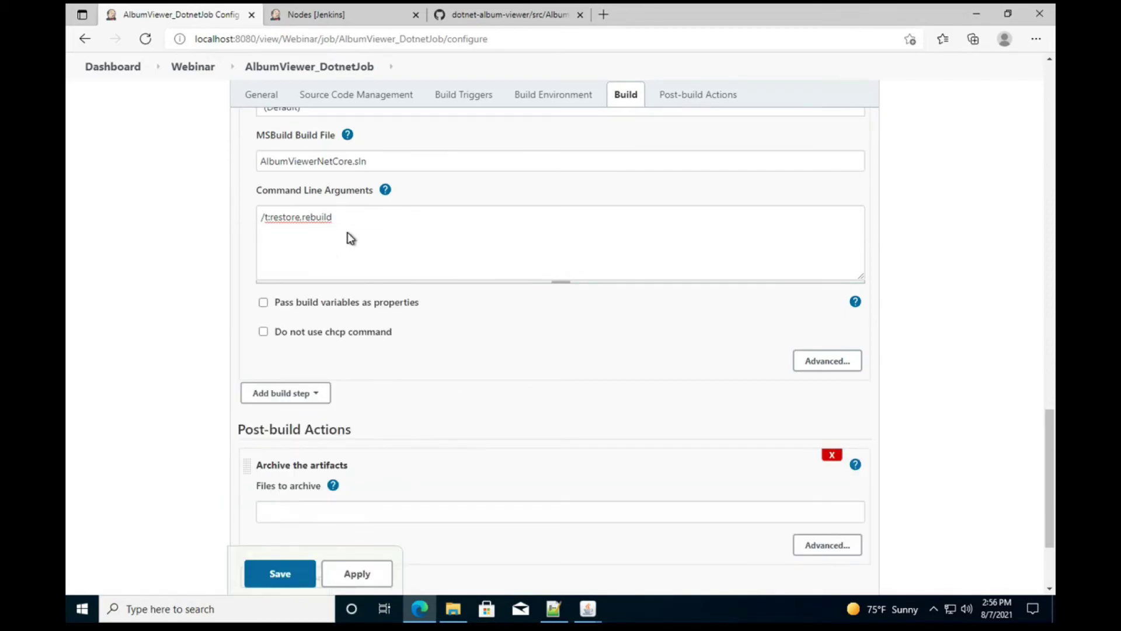
scroll(316, 467, "down", 1)
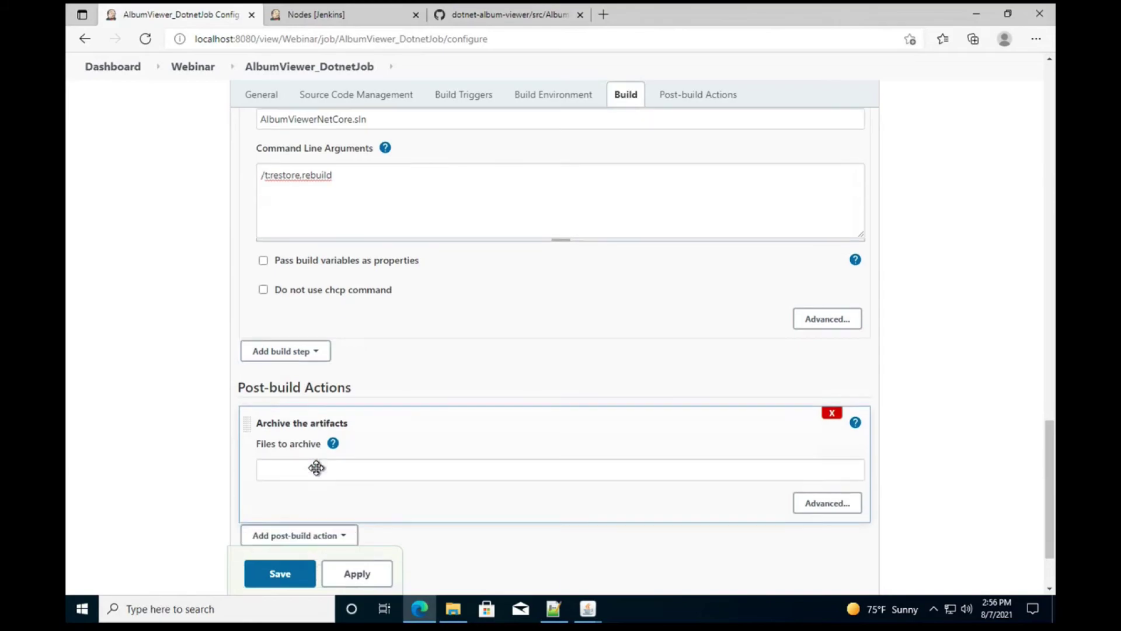
scroll(795, 413, "down", 1)
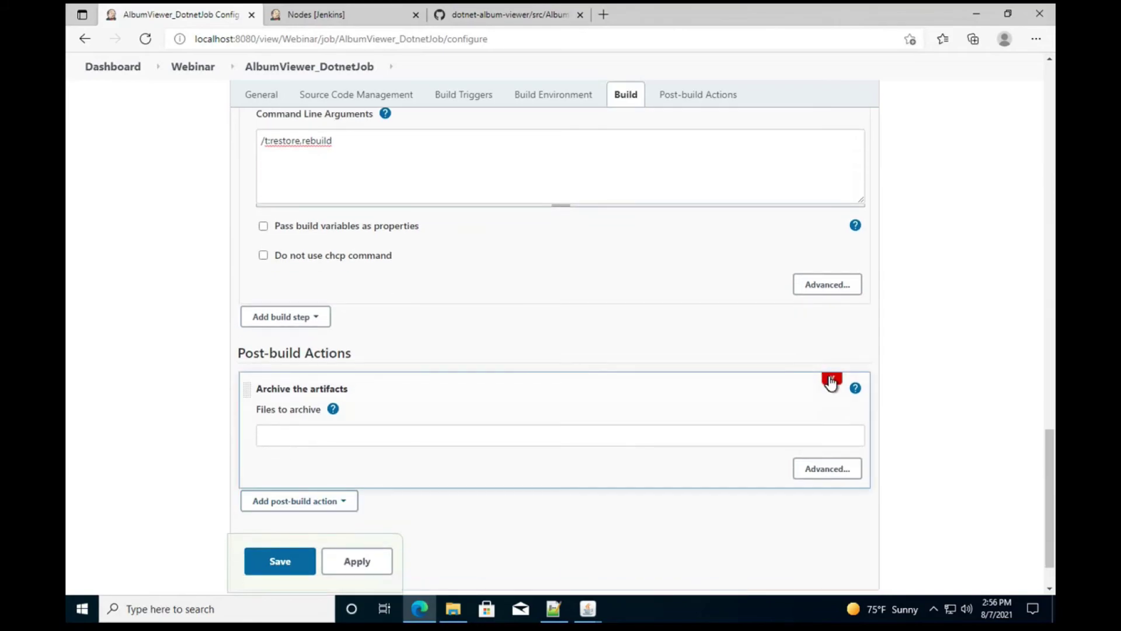
left_click(831, 379)
Step: Add the Archive the artifacts post-build action to the job and place the cursor in its files to archive
left_click(319, 444)
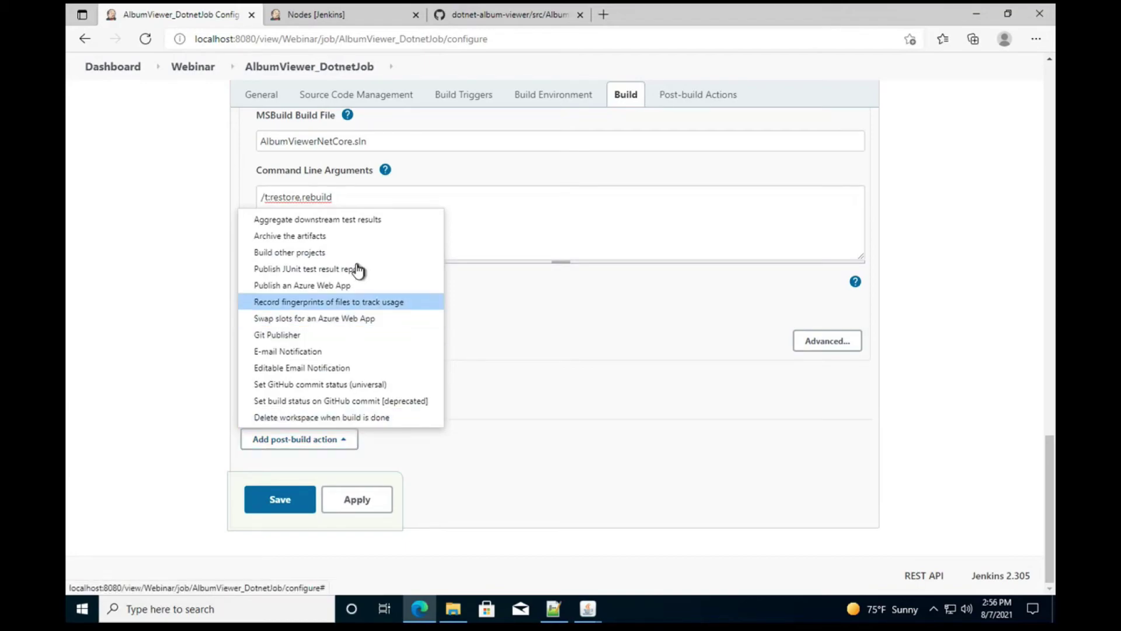
left_click(312, 236)
left_click(325, 487)
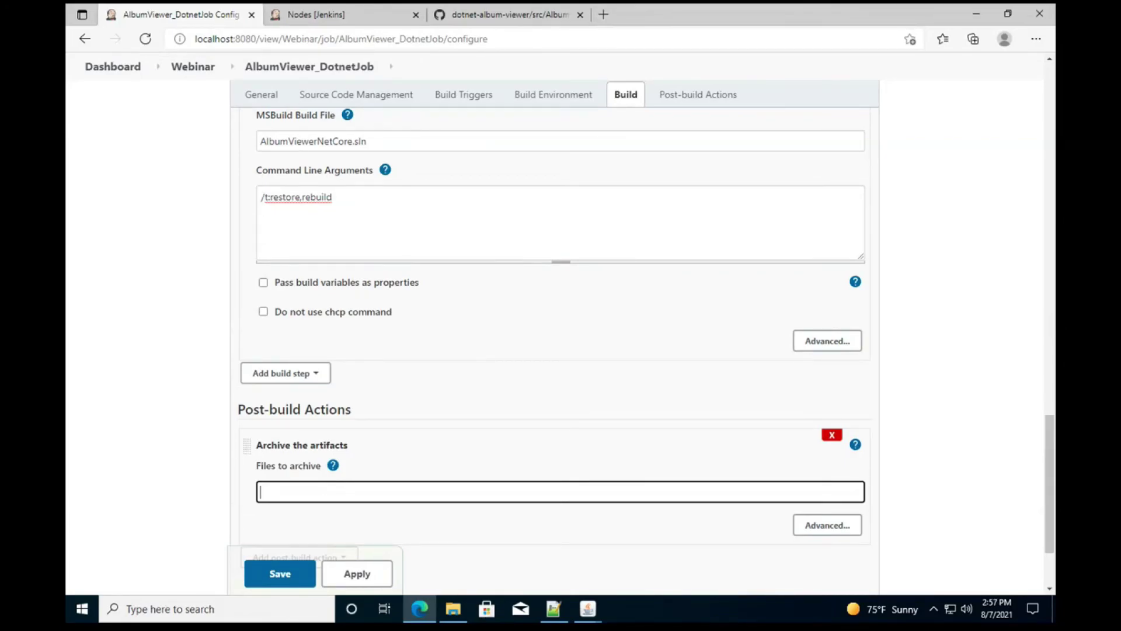
Step: Copy /src/AlbumViewerNetCore/bin/Debug/netcoreapp2.0/* from the Notepad++ note and enter it as the files to archive in Jenkins
left_click(553, 609)
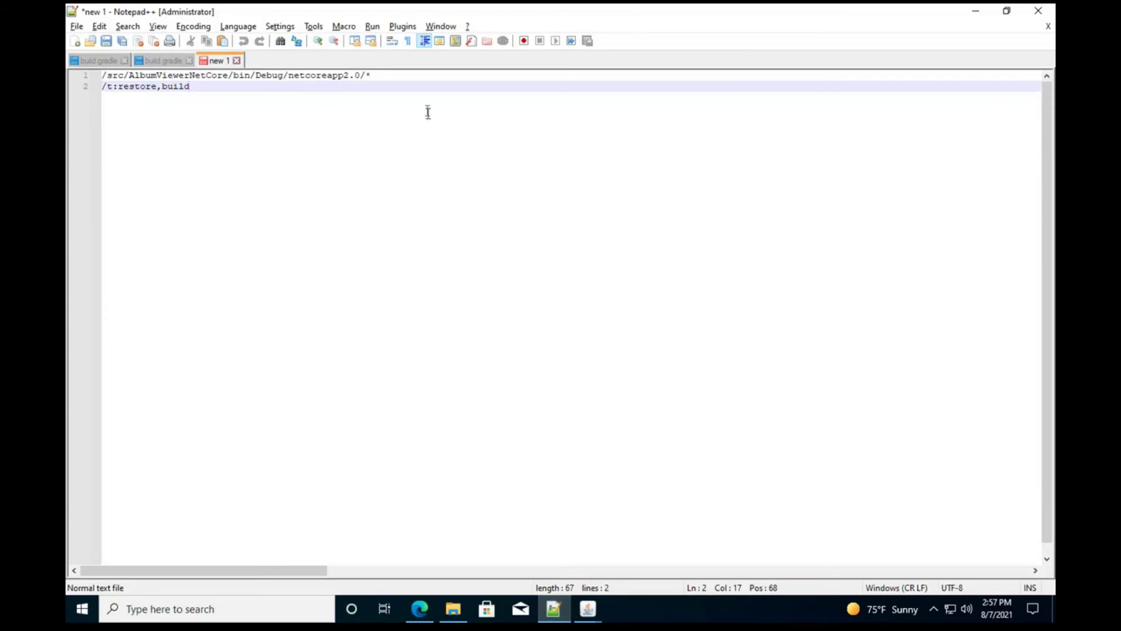
key("Up")
key("Home")
key("shift+End")
key("ctrl+c")
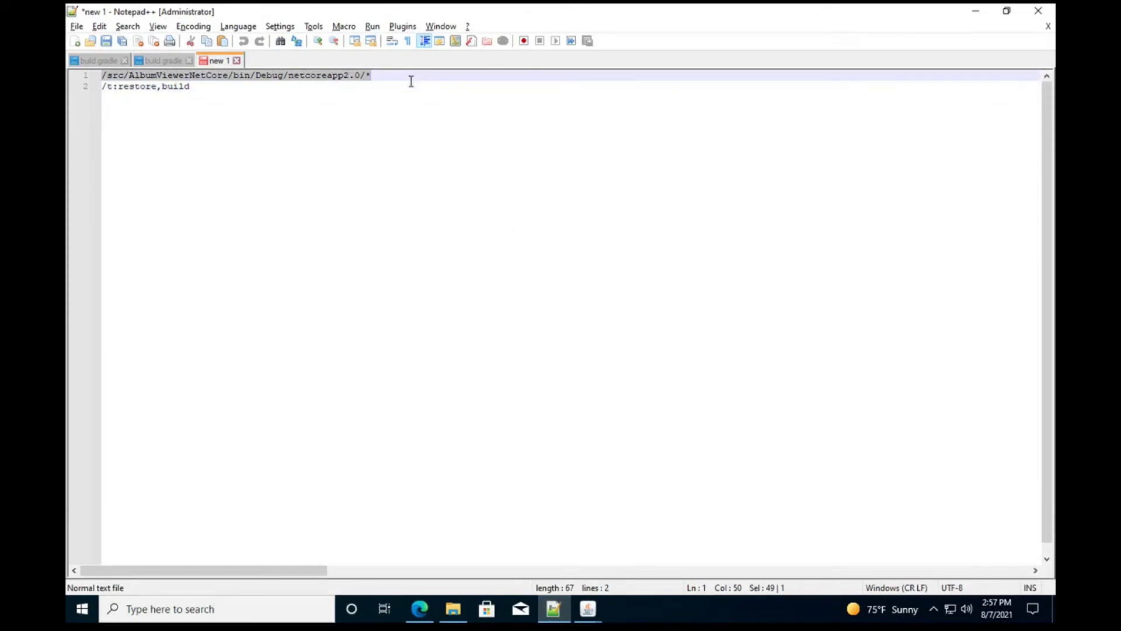
left_click(419, 608)
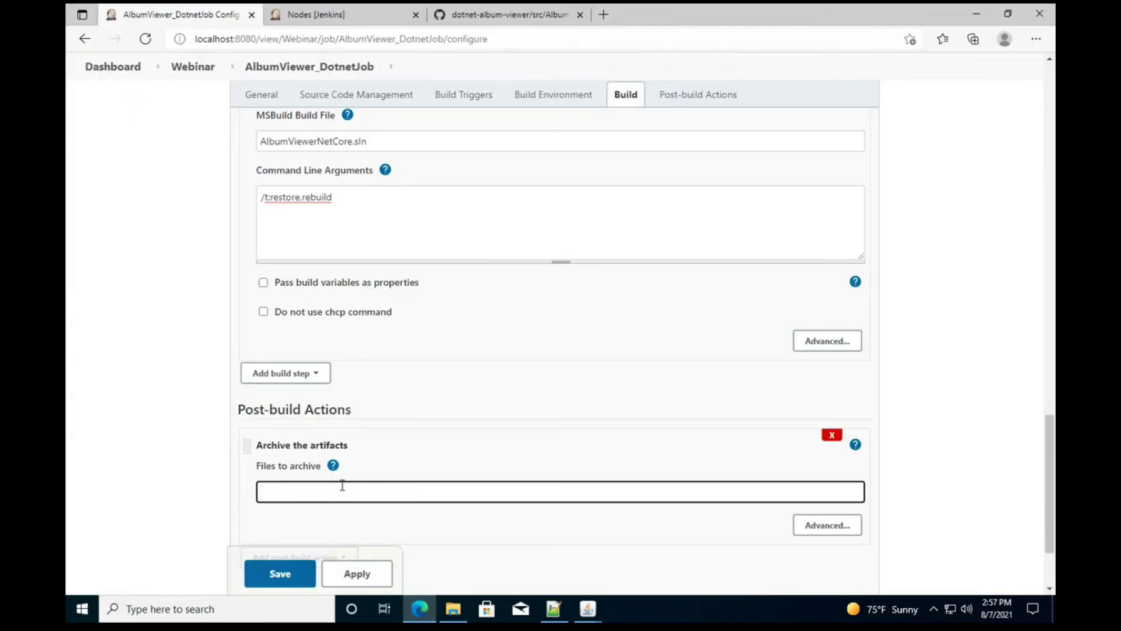
key("ctrl+v")
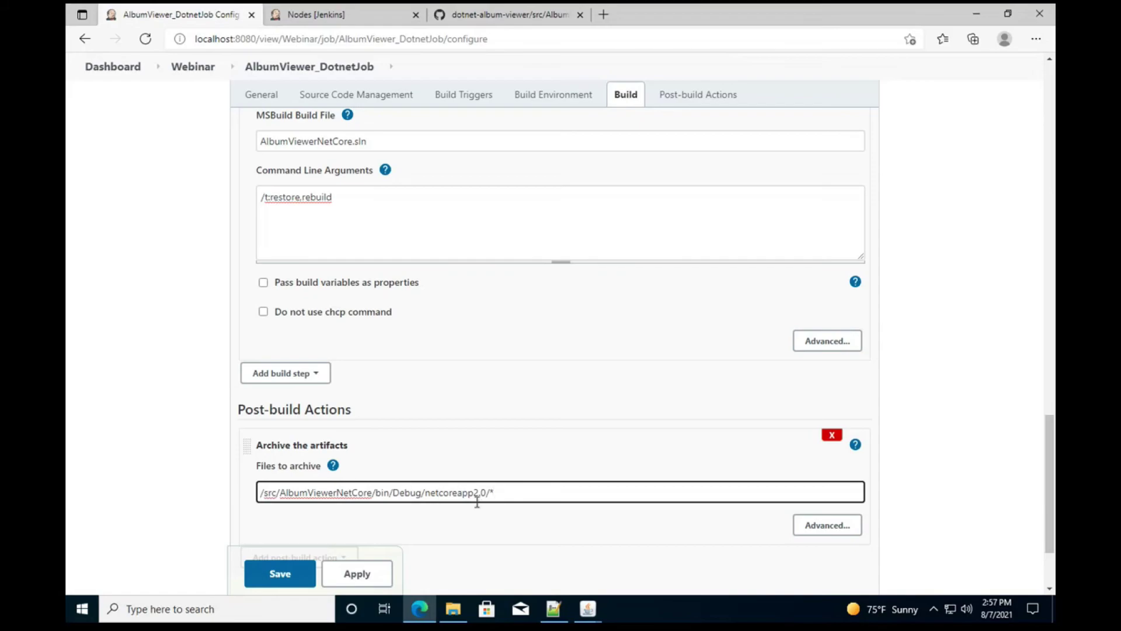
Step: Check the Debug folder in the archive path, and apply and save the job configuration
double_click(405, 490)
scroll(392, 479, "down", 1)
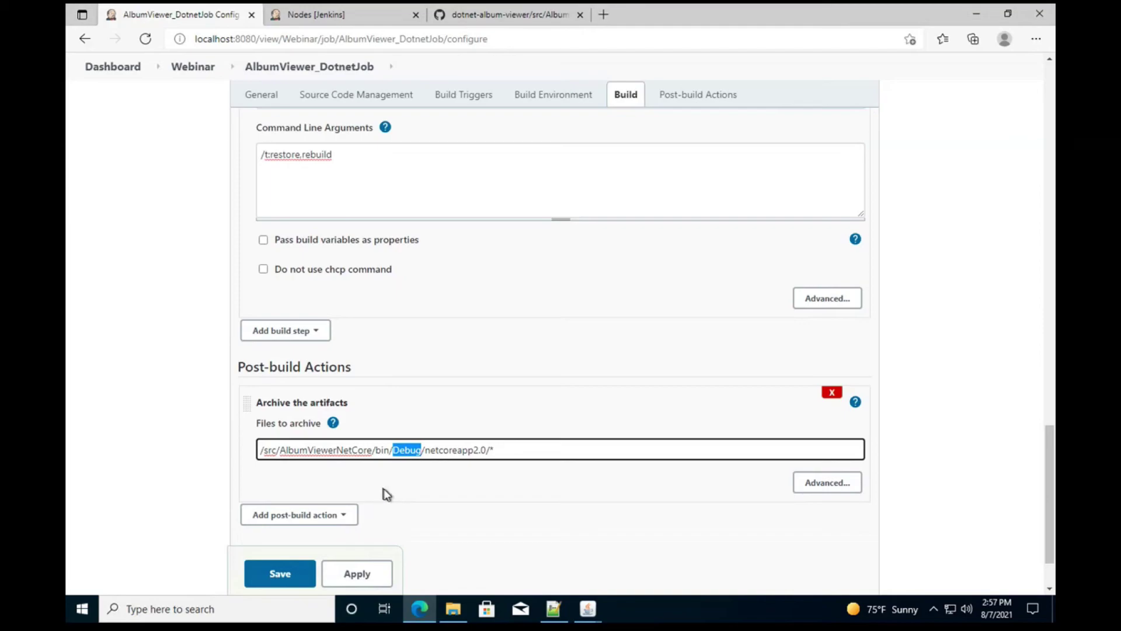
left_click(360, 576)
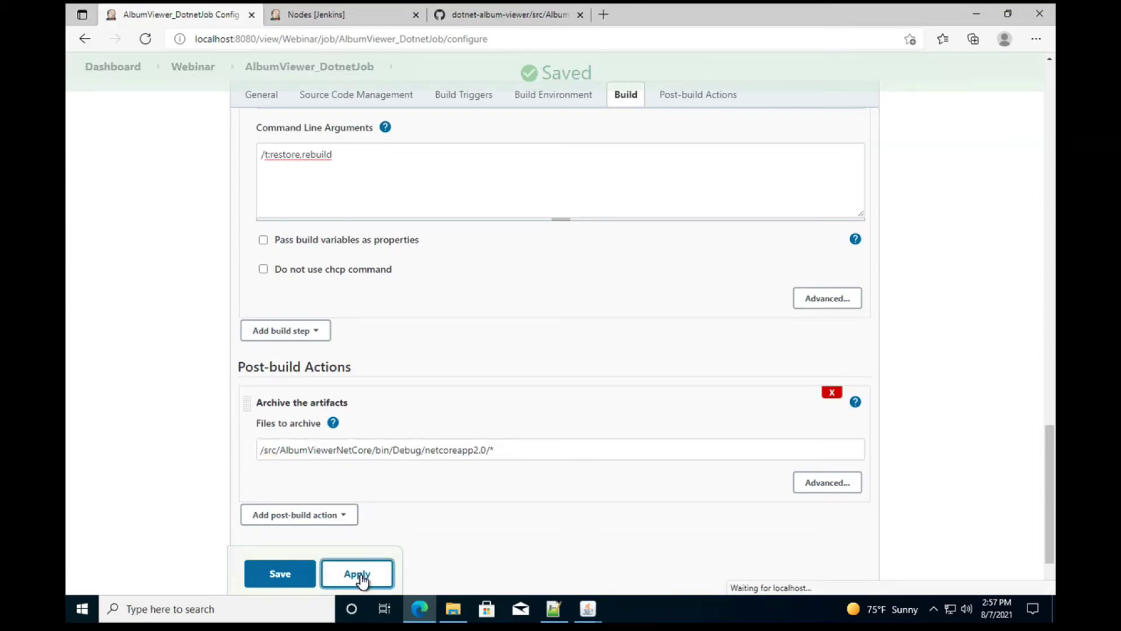
left_click(274, 574)
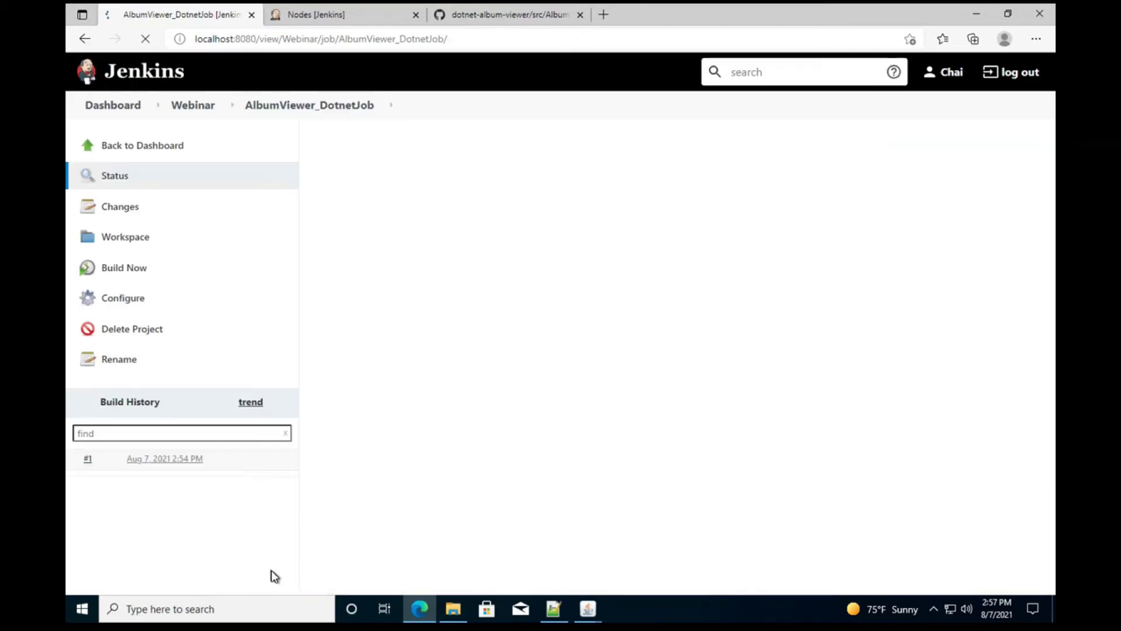
Step: Start another build of AlbumViewer_DotnetJob and look through the console output of build #1
left_click(128, 271)
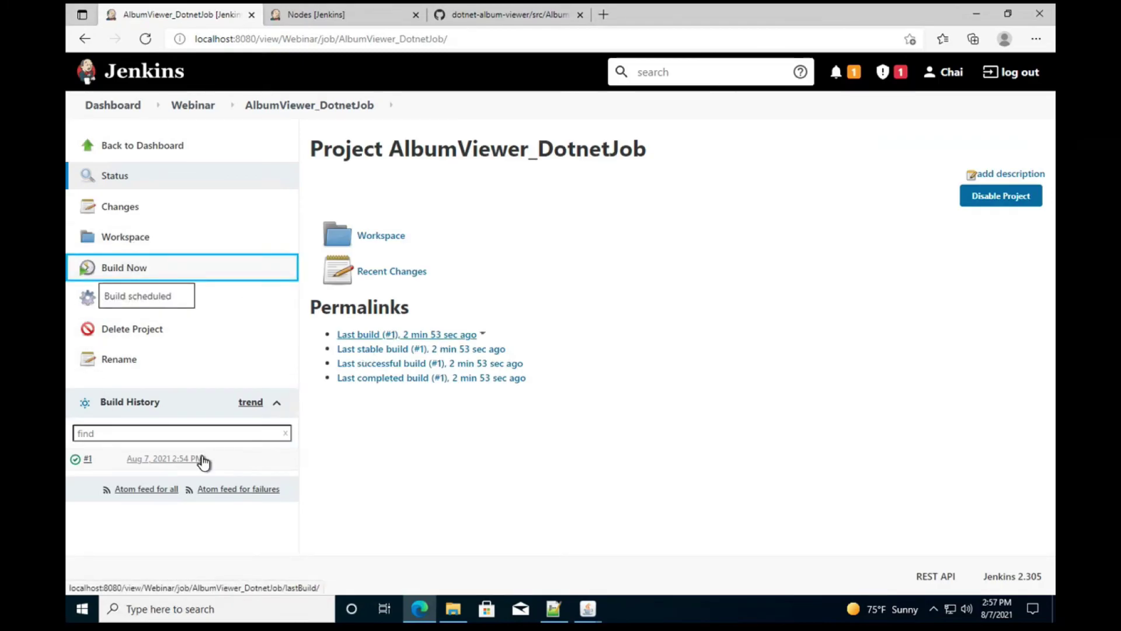
left_click(88, 494)
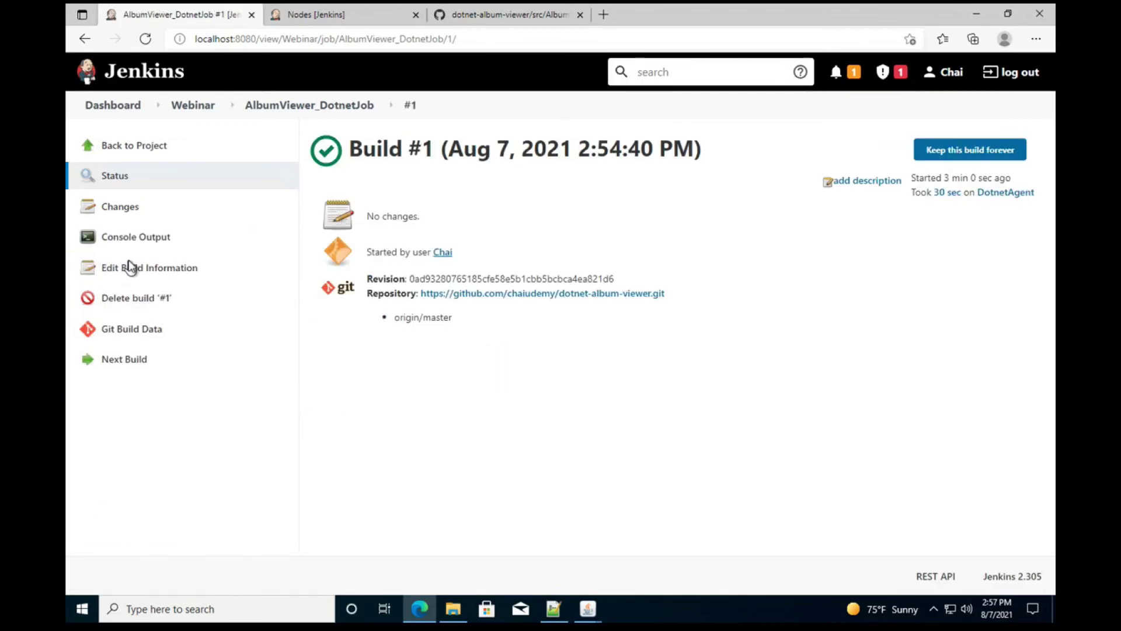
left_click(130, 243)
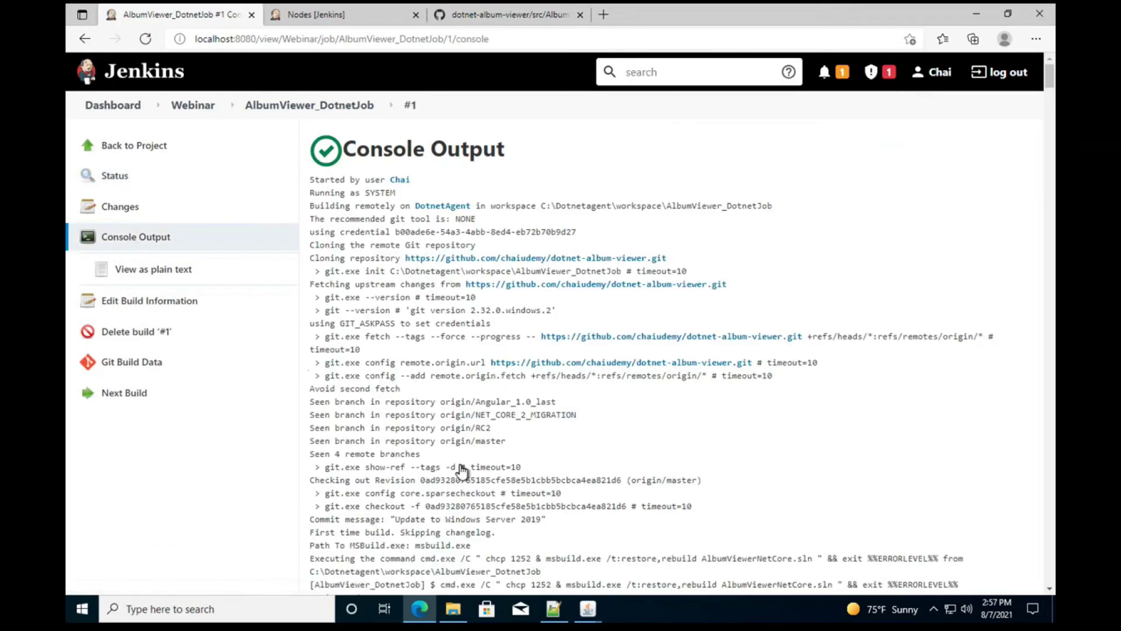
scroll(462, 467, "down", 2)
scroll(461, 464, "down", 4)
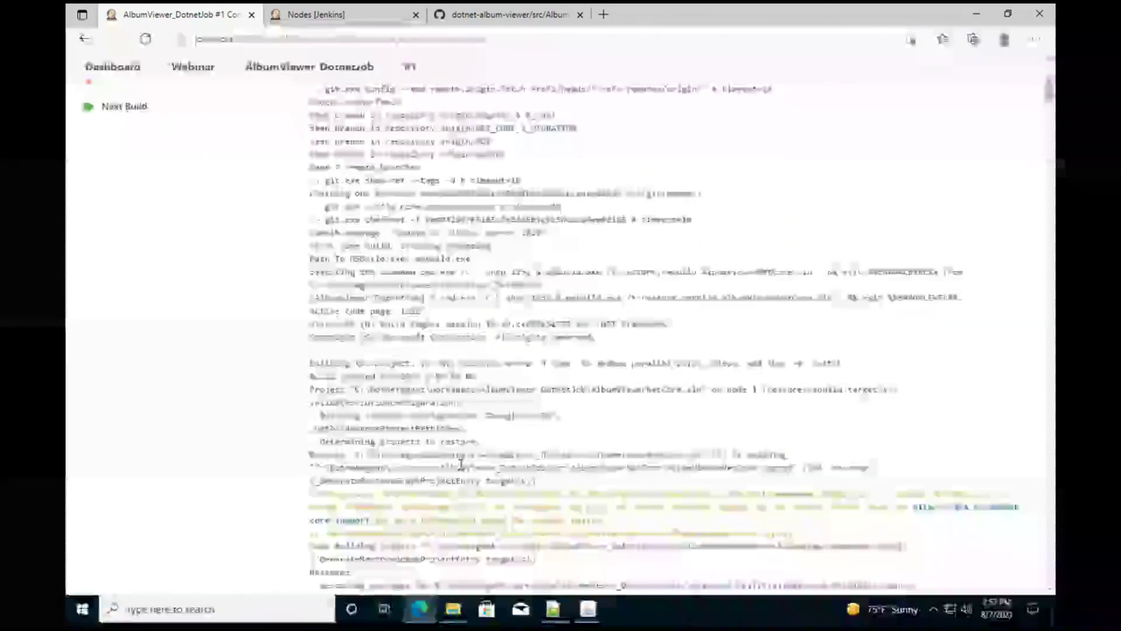
scroll(461, 465, "up", 2)
scroll(462, 464, "up", 4)
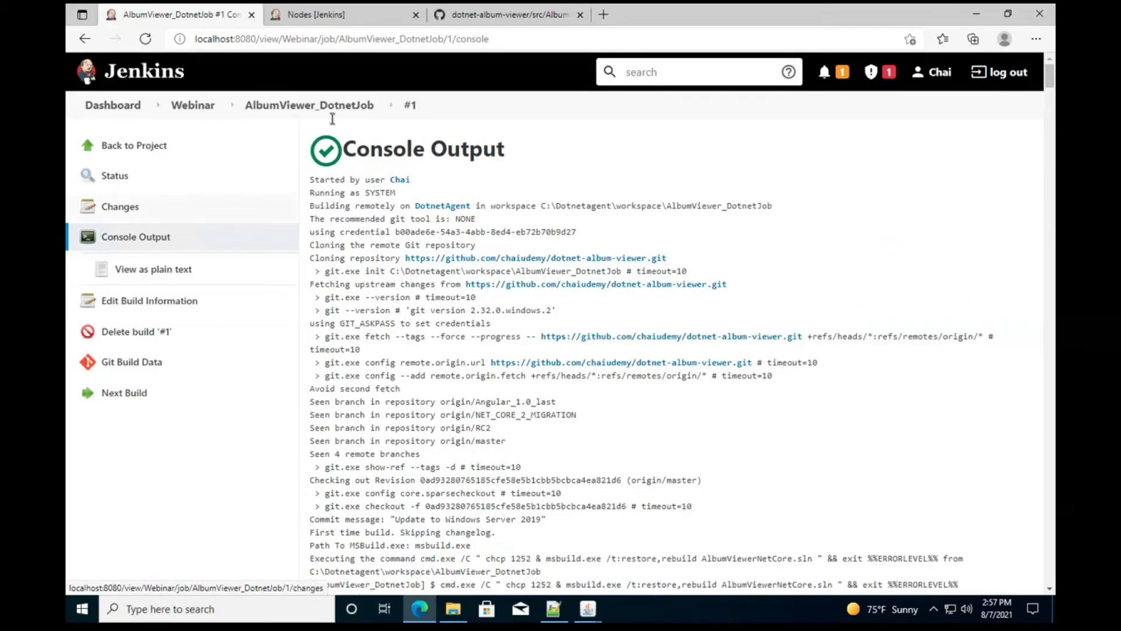
Step: Examine the archived artifacts on the project page and in build #2, and return to the project page
left_click(307, 108)
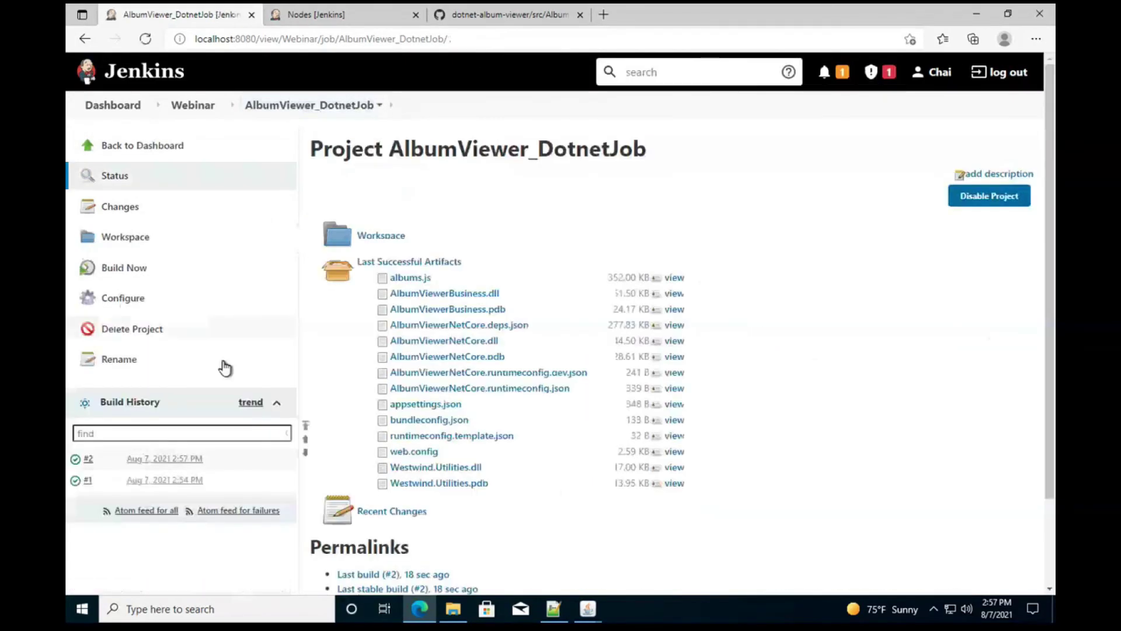
left_click(88, 459)
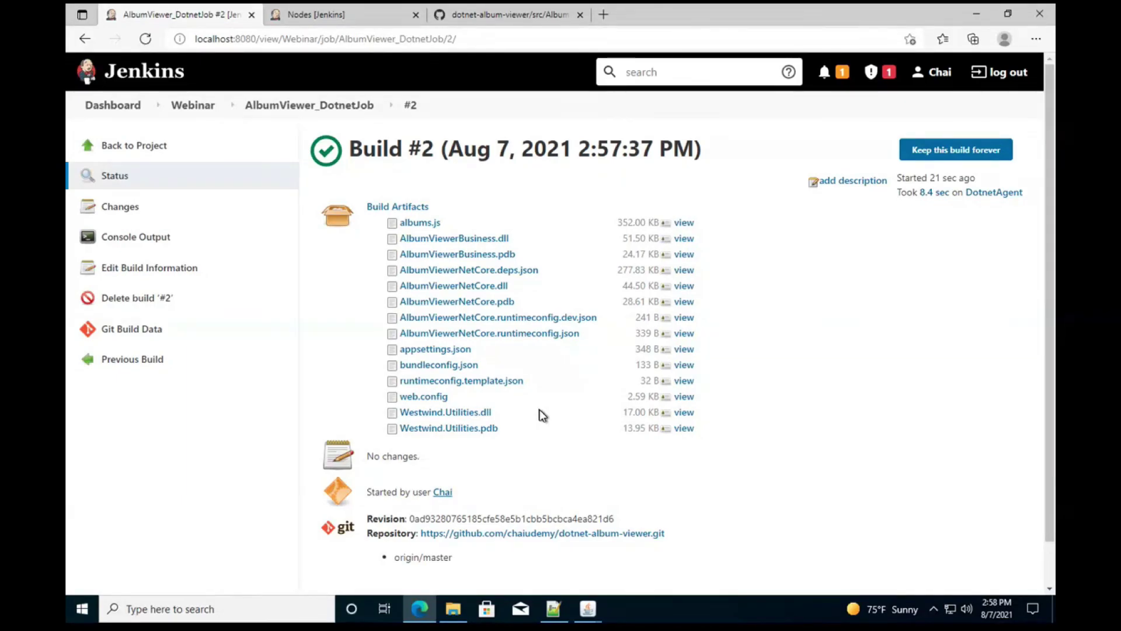
left_click(311, 106)
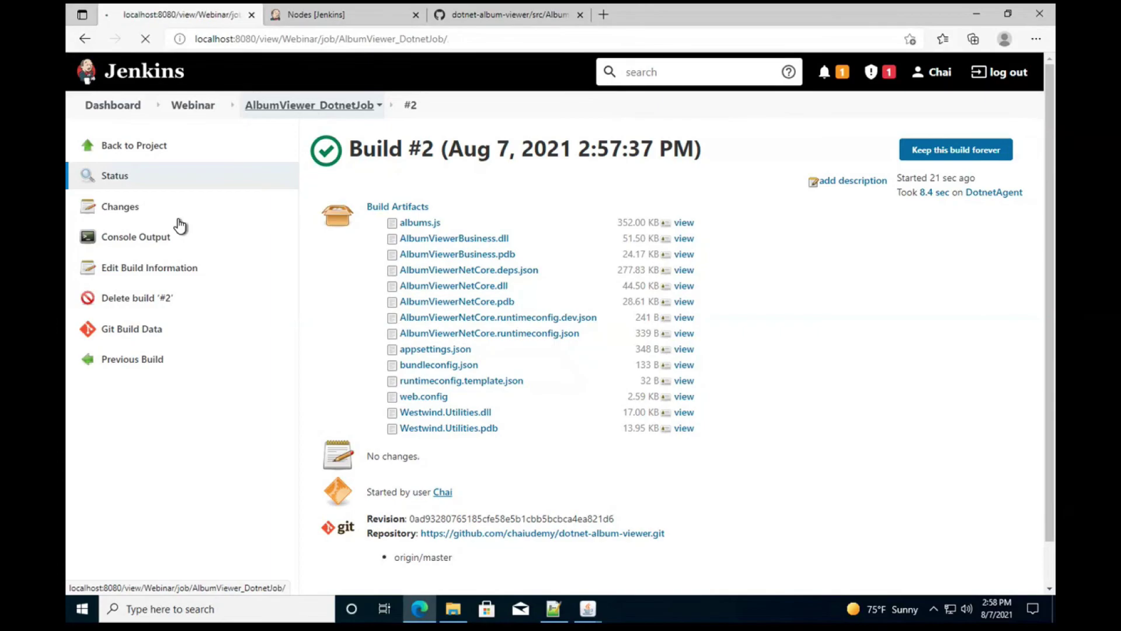
Step: Reopen the job's configuration and review the files to archive and the source code management settings
left_click(129, 300)
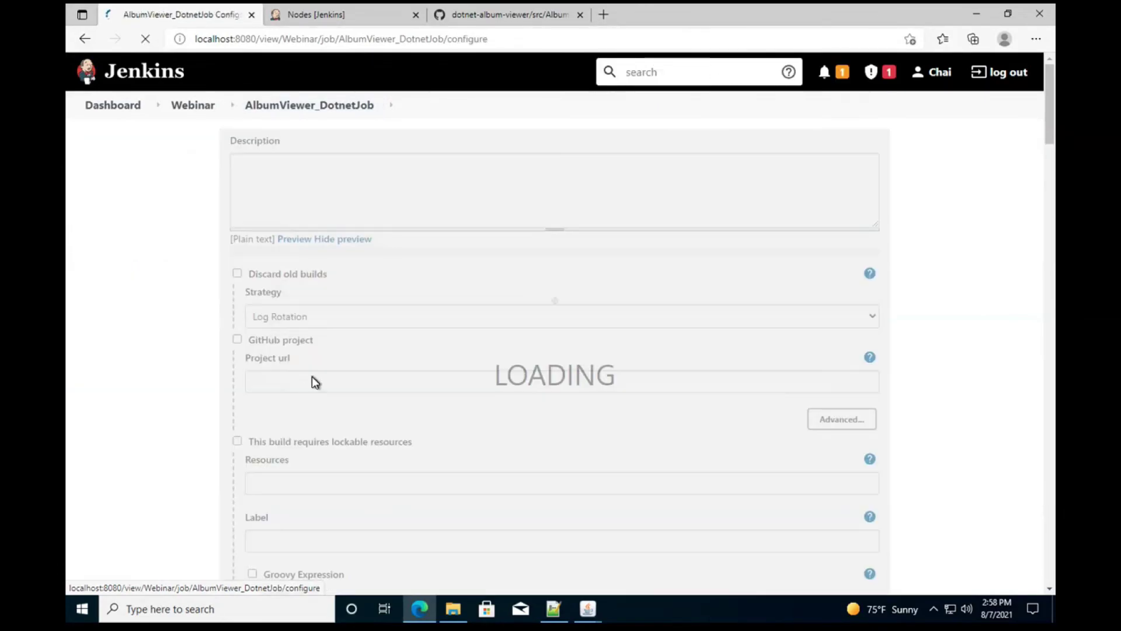
scroll(388, 458, "down", 10)
scroll(390, 458, "down", 8)
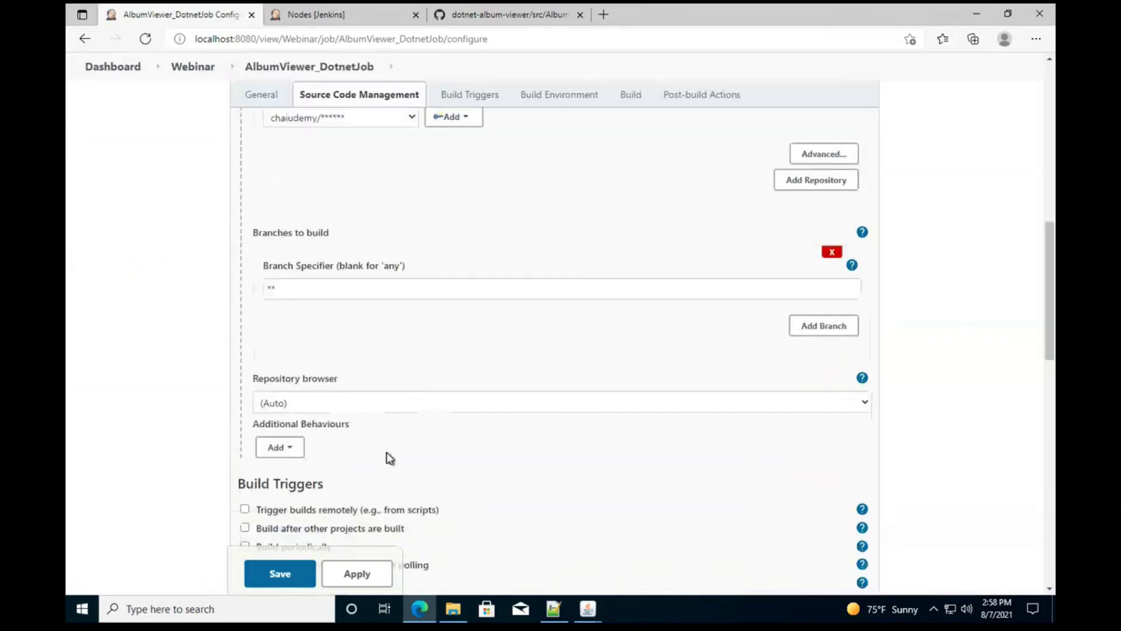
scroll(389, 457, "down", 10)
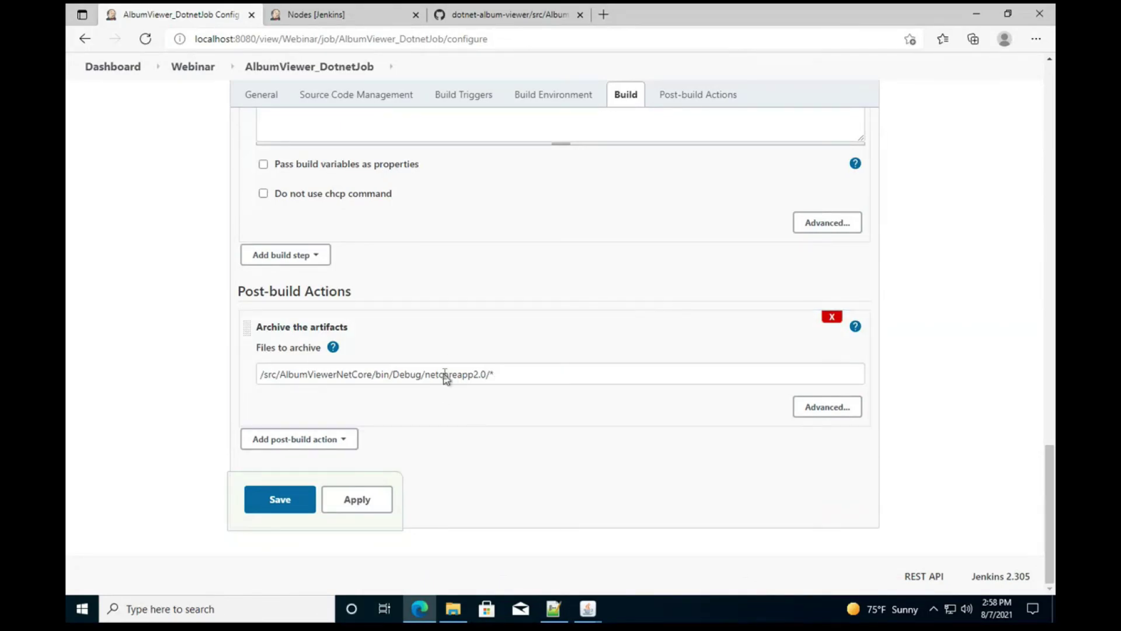
scroll(444, 373, "up", 15)
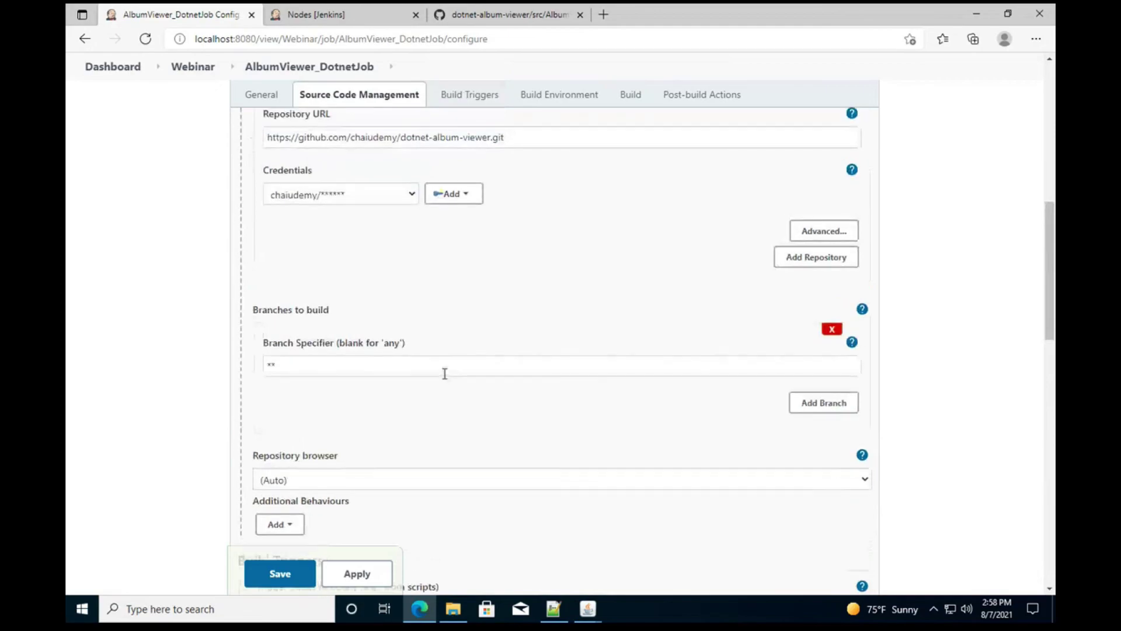